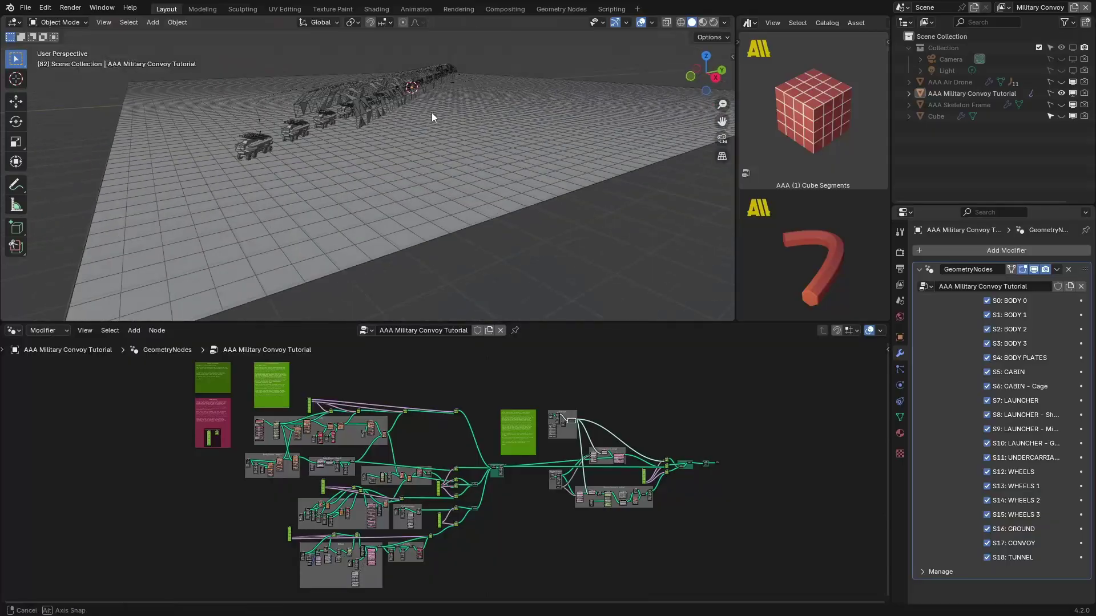
Step: Examine the vehicle convoy and tunnel on the flat ground from several angles
{"action": "middle_click_drag", "start_coordinate": [432, 113], "coordinate": [396, 190]}
{"action": "scroll", "coordinate": [392, 197], "scroll_direction": "up", "scroll_amount": 8}
{"action": "scroll", "coordinate": [399, 109], "scroll_direction": "down", "scroll_amount": 8}
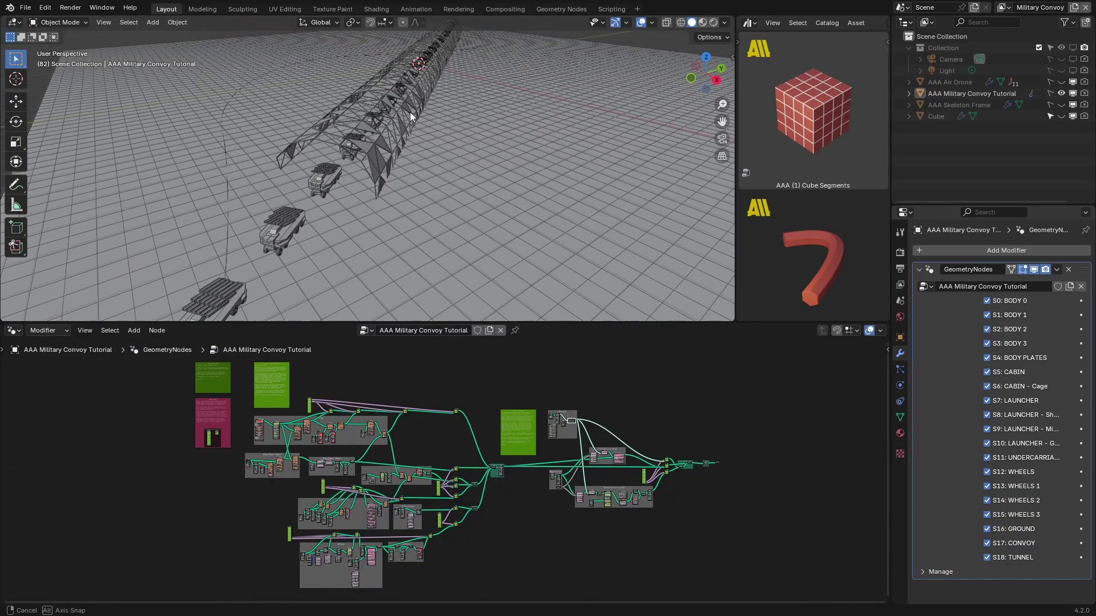
{"action": "middle_click_drag", "start_coordinate": [420, 165], "coordinate": [441, 193]}
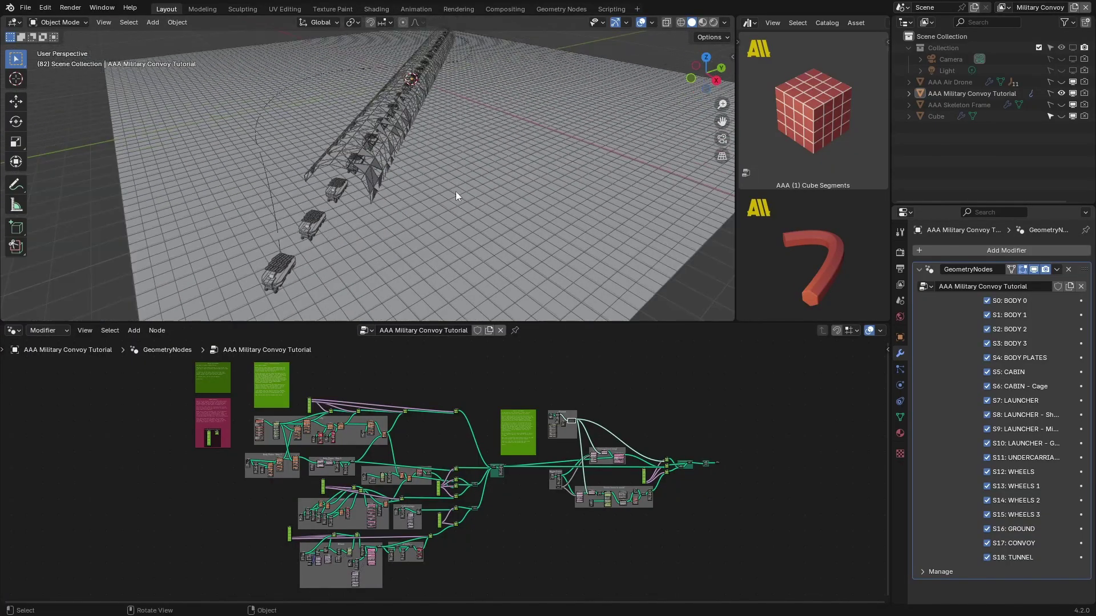
{"action": "middle_click_drag", "start_coordinate": [460, 257], "coordinate": [426, 256]}
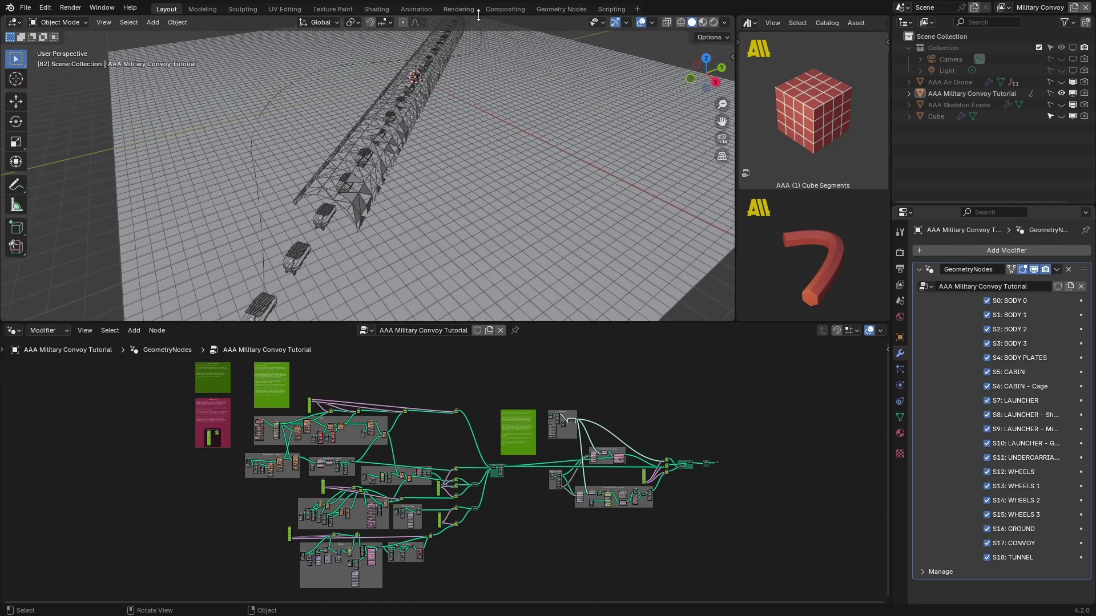
{"action": "middle_click_drag", "start_coordinate": [442, 221], "coordinate": [391, 263]}
{"action": "scroll", "coordinate": [392, 264], "scroll_direction": "up", "scroll_amount": 4}
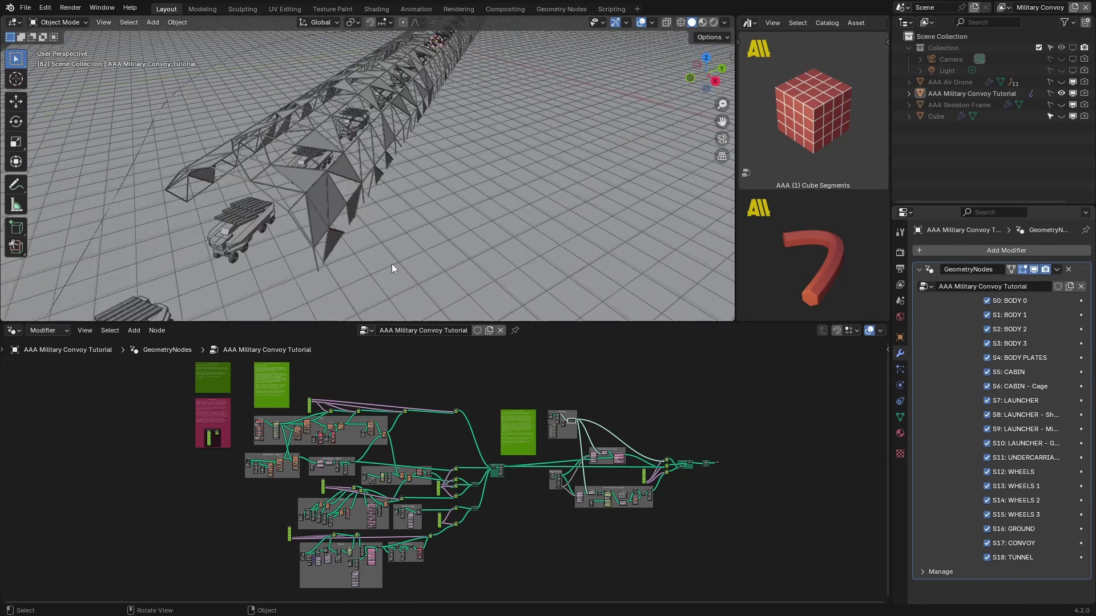
Step: Unmute the AAA (4) Displacer node in the Ground frame to apply the terrain displacement
{"action": "scroll", "coordinate": [443, 451], "scroll_direction": "up", "scroll_amount": 2}
{"action": "scroll", "coordinate": [518, 445], "scroll_direction": "up", "scroll_amount": 2}
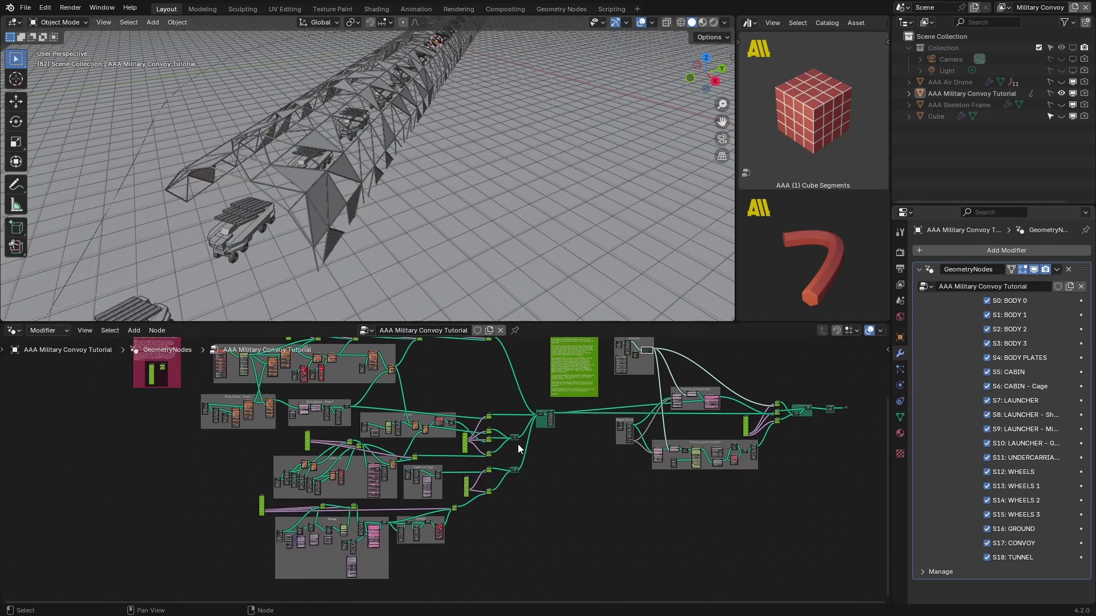
{"action": "scroll", "coordinate": [413, 464], "scroll_direction": "up", "scroll_amount": 2}
{"action": "scroll", "coordinate": [414, 464], "scroll_direction": "up", "scroll_amount": 5}
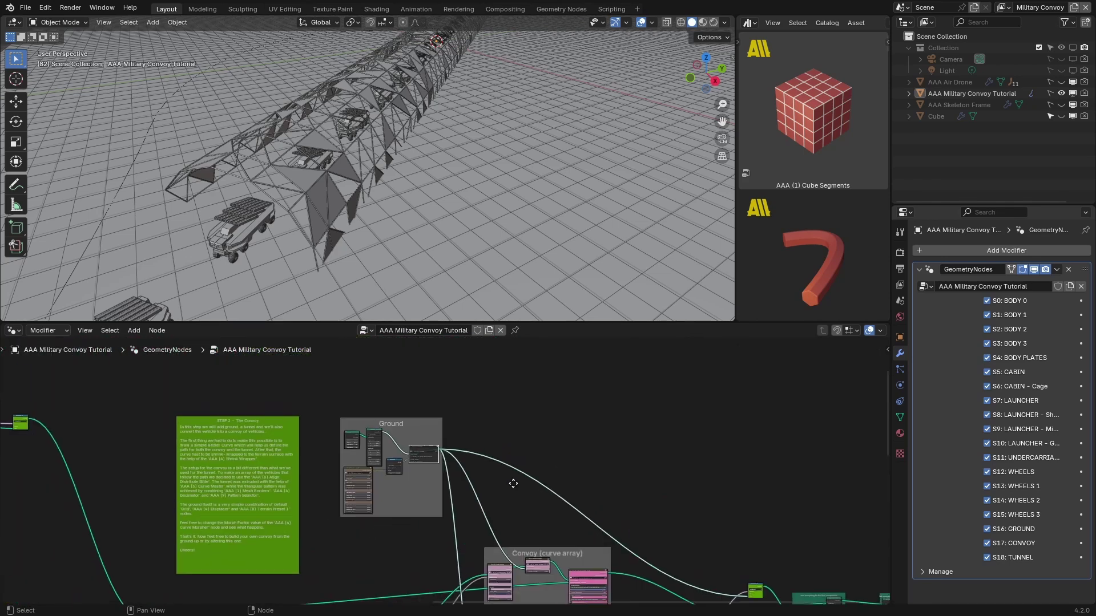
{"action": "scroll", "coordinate": [512, 484], "scroll_direction": "up", "scroll_amount": 2}
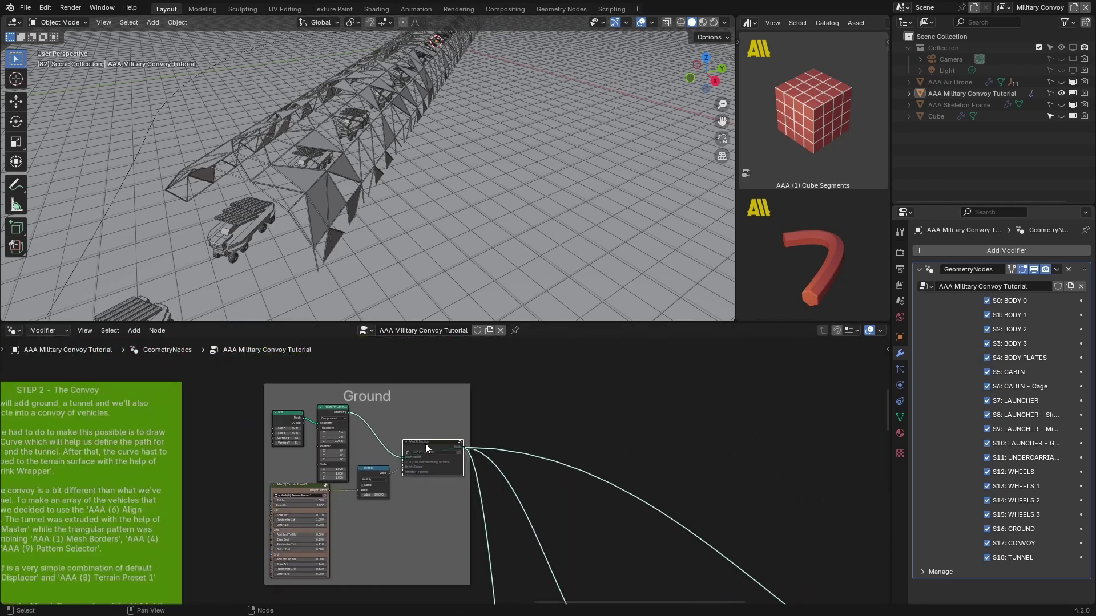
{"action": "key", "text": "m"}
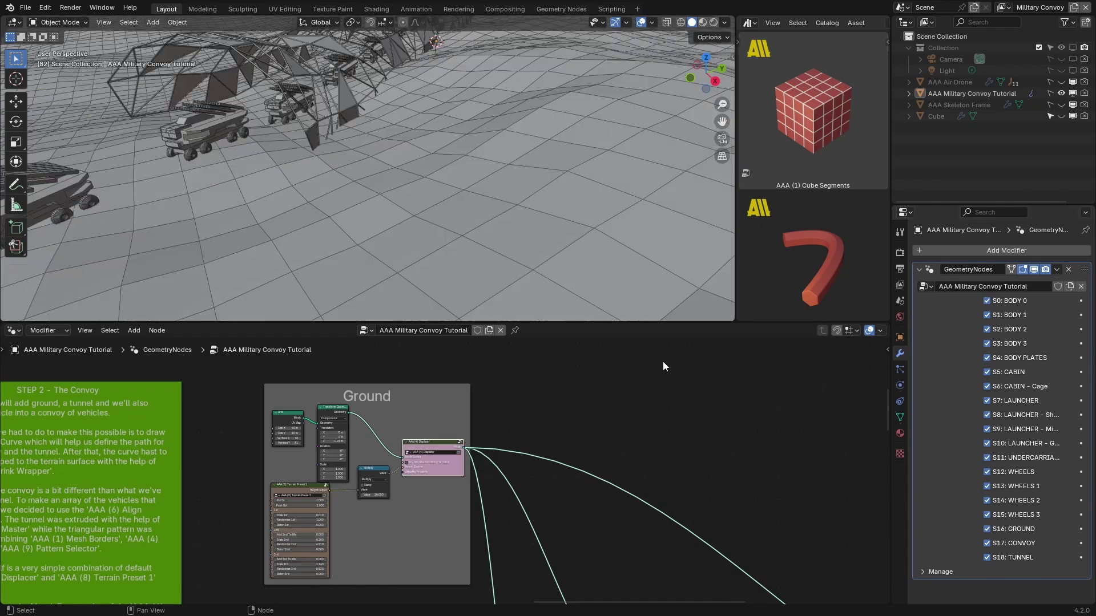
{"action": "scroll", "coordinate": [505, 101], "scroll_direction": "down", "scroll_amount": 6}
{"action": "mouse_move", "coordinate": [513, 116]}
{"action": "middle_mouse_down"}
{"action": "mouse_move", "coordinate": [543, 123]}
{"action": "mouse_move", "coordinate": [515, 142]}
{"action": "mouse_move", "coordinate": [504, 135]}
{"action": "middle_mouse_up"}
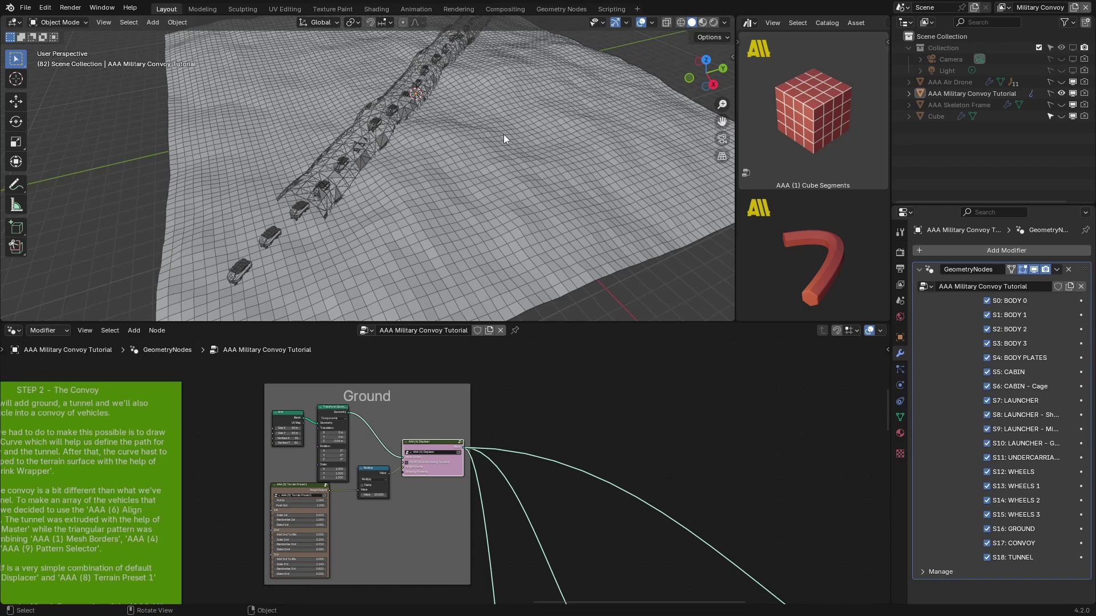
Step: Examine the nodes in the Bézier Curve, Tunnel (curve to mesh) and Convoy (curve array) frames
{"action": "middle_click_drag", "start_coordinate": [506, 462], "coordinate": [510, 585]}
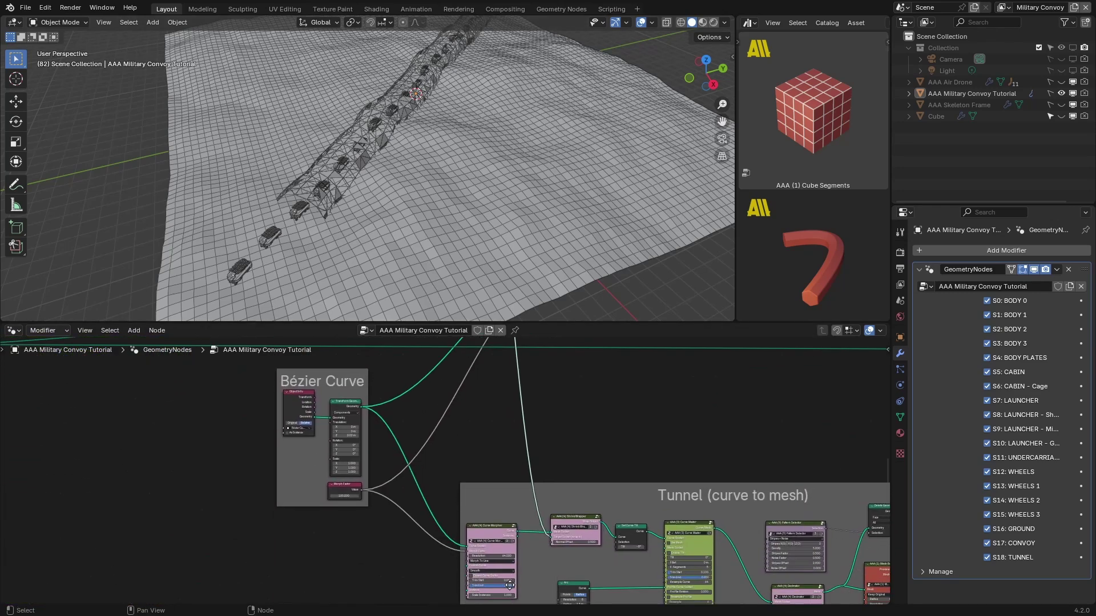
{"action": "scroll", "coordinate": [374, 519], "scroll_direction": "up", "scroll_amount": 2}
{"action": "scroll", "coordinate": [386, 540], "scroll_direction": "up", "scroll_amount": 2, "text": "shift"}
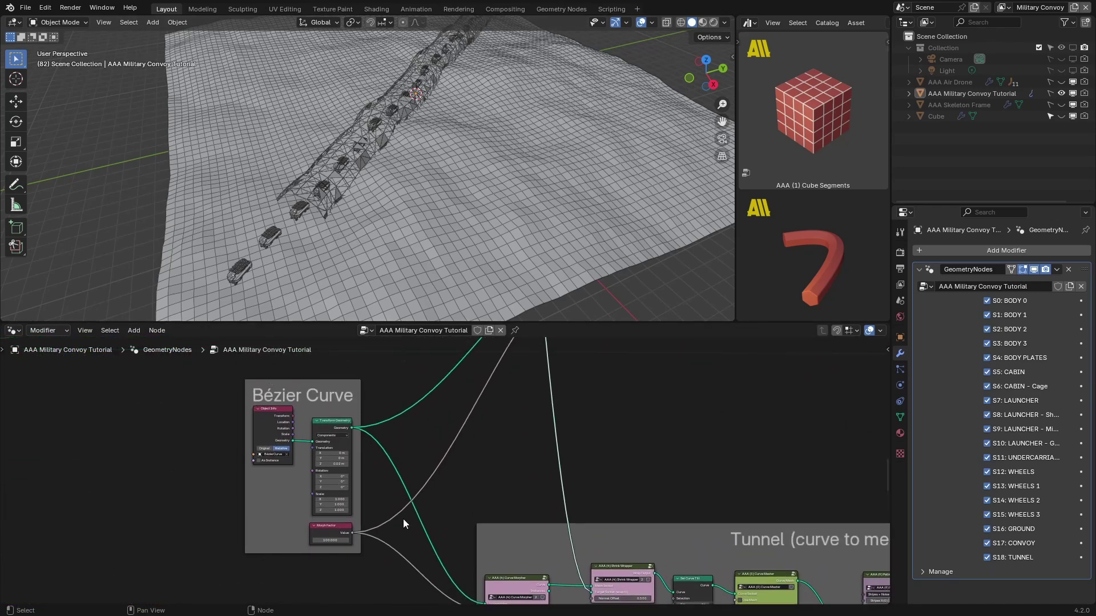
{"action": "scroll", "coordinate": [376, 533], "scroll_direction": "up", "scroll_amount": 1}
{"action": "scroll", "coordinate": [338, 552], "scroll_direction": "down", "scroll_amount": 1, "text": "shift"}
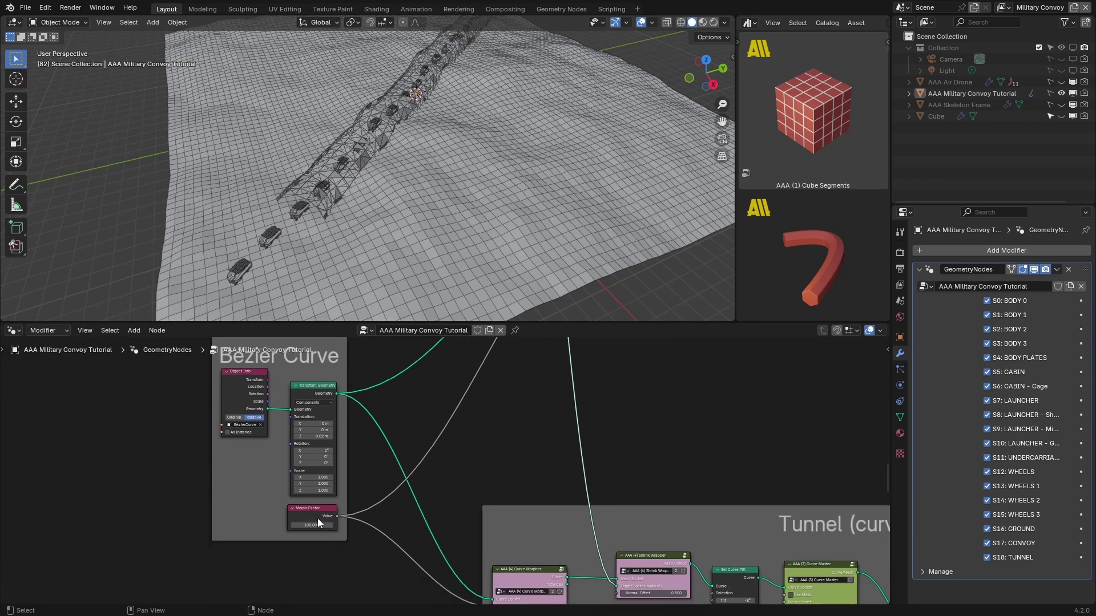
{"action": "scroll", "coordinate": [424, 547], "scroll_direction": "down", "scroll_amount": 2, "text": "shift"}
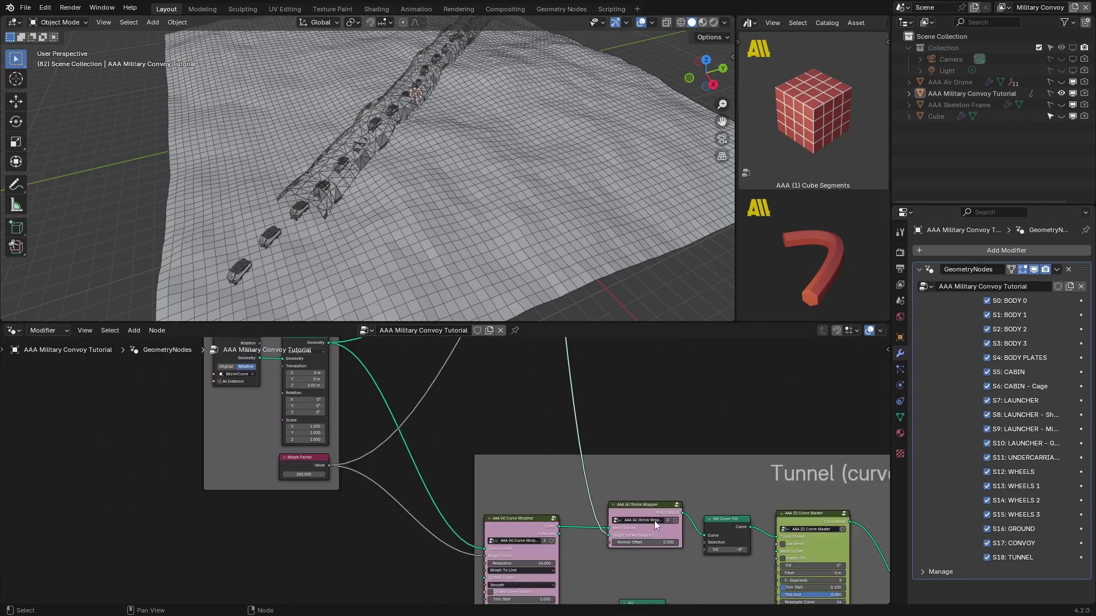
{"action": "middle_click_drag", "start_coordinate": [638, 504], "coordinate": [474, 518]}
{"action": "scroll", "coordinate": [562, 392], "scroll_direction": "up", "scroll_amount": 10, "text": "shift"}
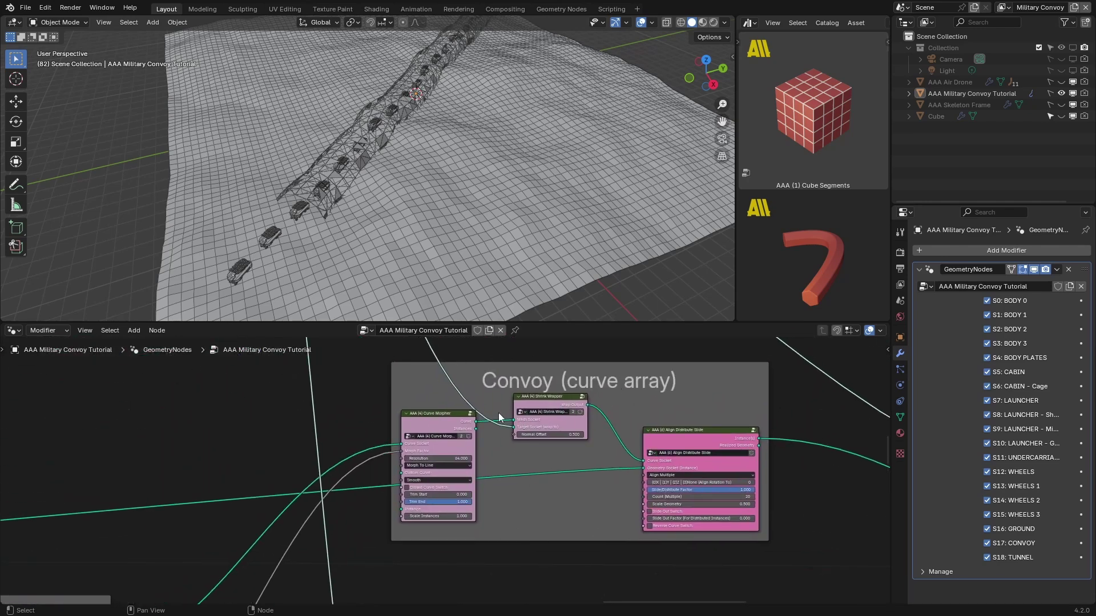
Step: Set the Morph Factor value in the Bézier Curve frame to 25
{"action": "middle_click_drag", "start_coordinate": [477, 578], "coordinate": [584, 428]}
{"action": "middle_click_drag", "start_coordinate": [276, 475], "coordinate": [370, 364]}
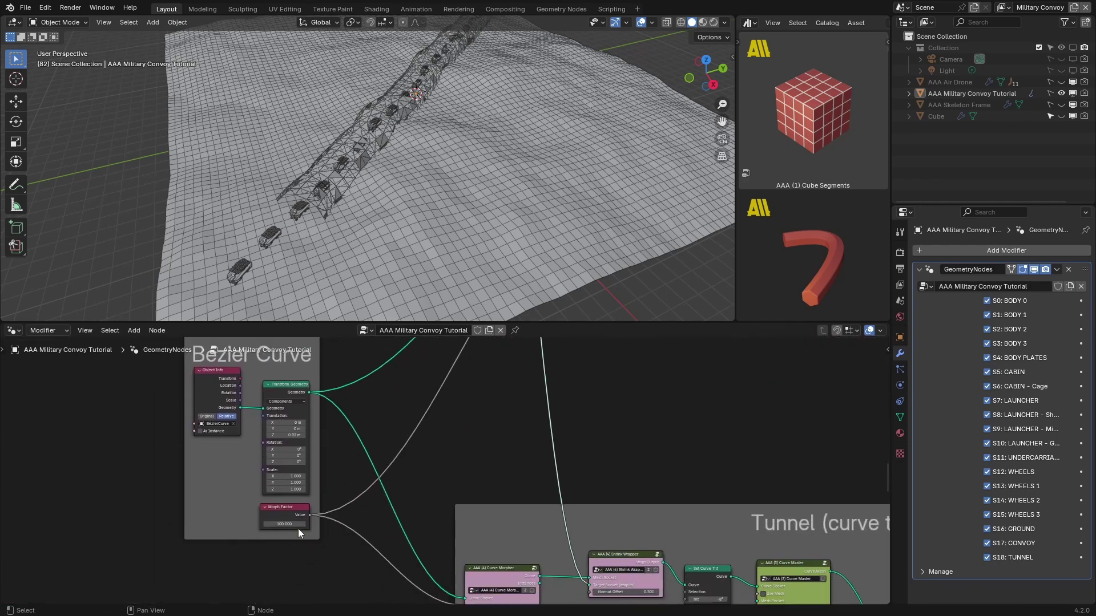
{"action": "left_click", "coordinate": [279, 525]}
{"action": "type", "text": "25"}
{"action": "key", "text": "Return"}
Step: Switch the 3D viewport to Rendered shading to preview the curved convoy and tunnel
{"action": "mouse_move", "coordinate": [275, 172]}
{"action": "middle_mouse_down"}
{"action": "mouse_move", "coordinate": [310, 184]}
{"action": "mouse_move", "coordinate": [290, 148]}
{"action": "mouse_move", "coordinate": [514, 86]}
{"action": "middle_mouse_up"}
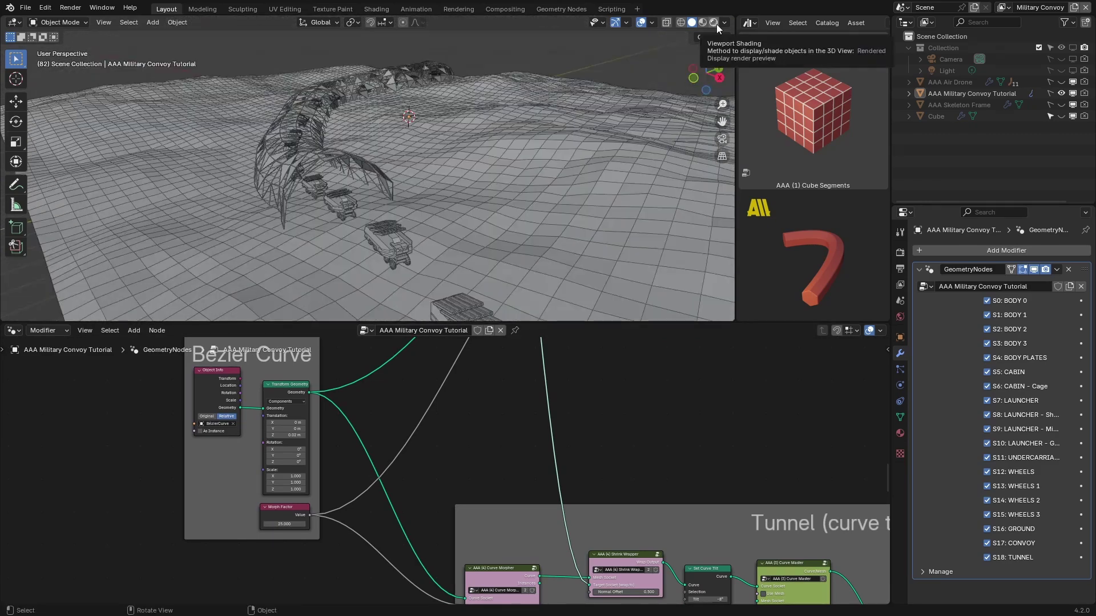
{"action": "left_click", "coordinate": [716, 24]}
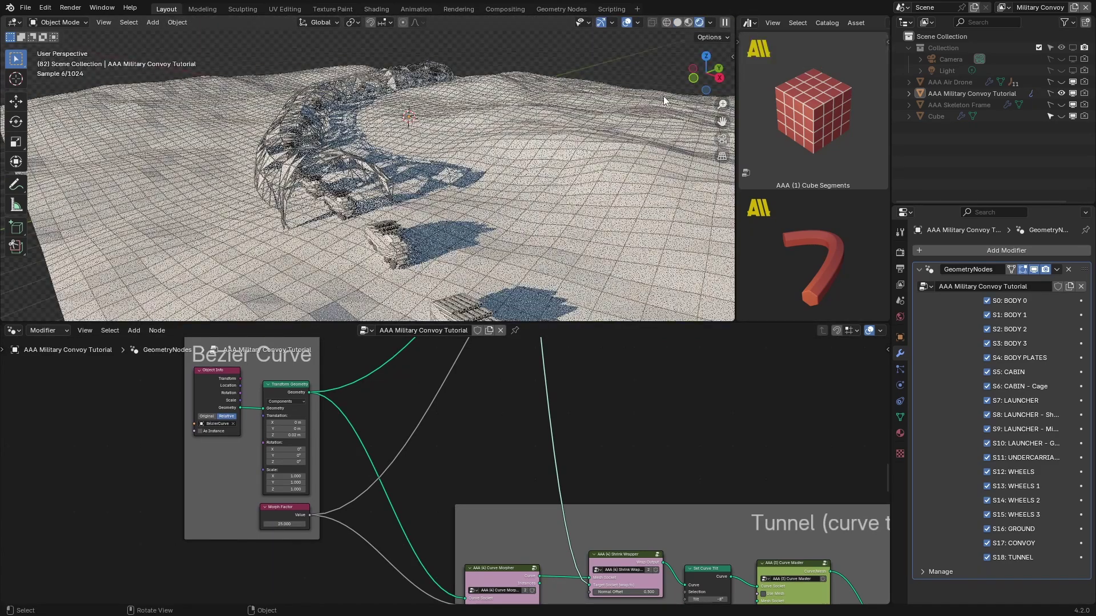
{"action": "middle_click_drag", "start_coordinate": [630, 163], "coordinate": [587, 167]}
Step: Assign the Red Clay material in the Set Material node and inspect the rendered vehicles up close
{"action": "middle_click_drag", "start_coordinate": [765, 494], "coordinate": [288, 401]}
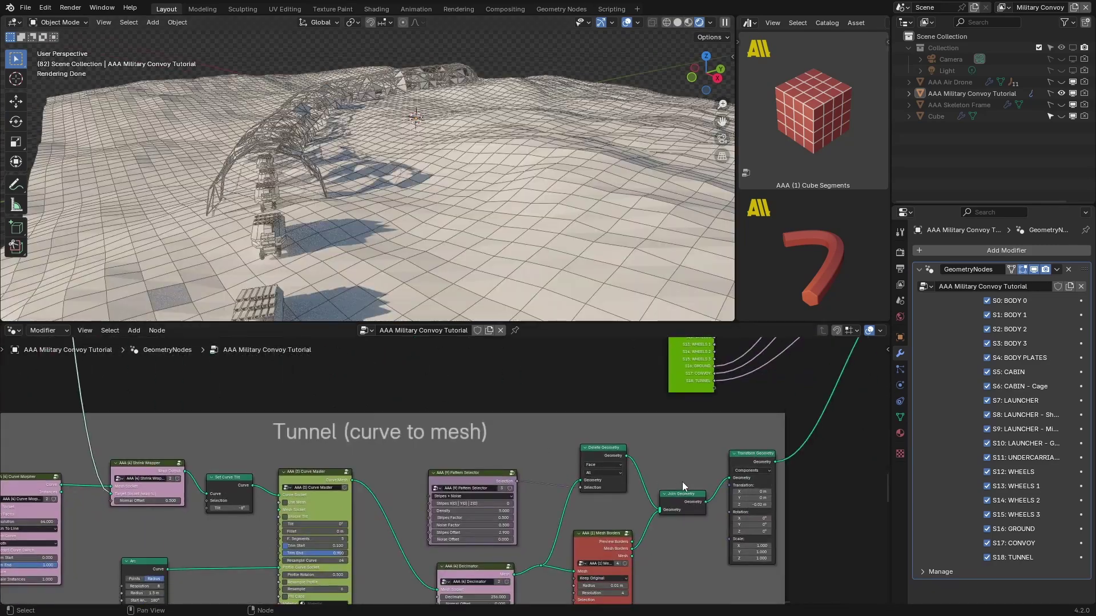
{"action": "middle_click_drag", "start_coordinate": [759, 468], "coordinate": [196, 508]}
{"action": "middle_click_drag", "start_coordinate": [741, 365], "coordinate": [308, 389]}
{"action": "scroll", "coordinate": [460, 484], "scroll_direction": "up", "scroll_amount": 4}
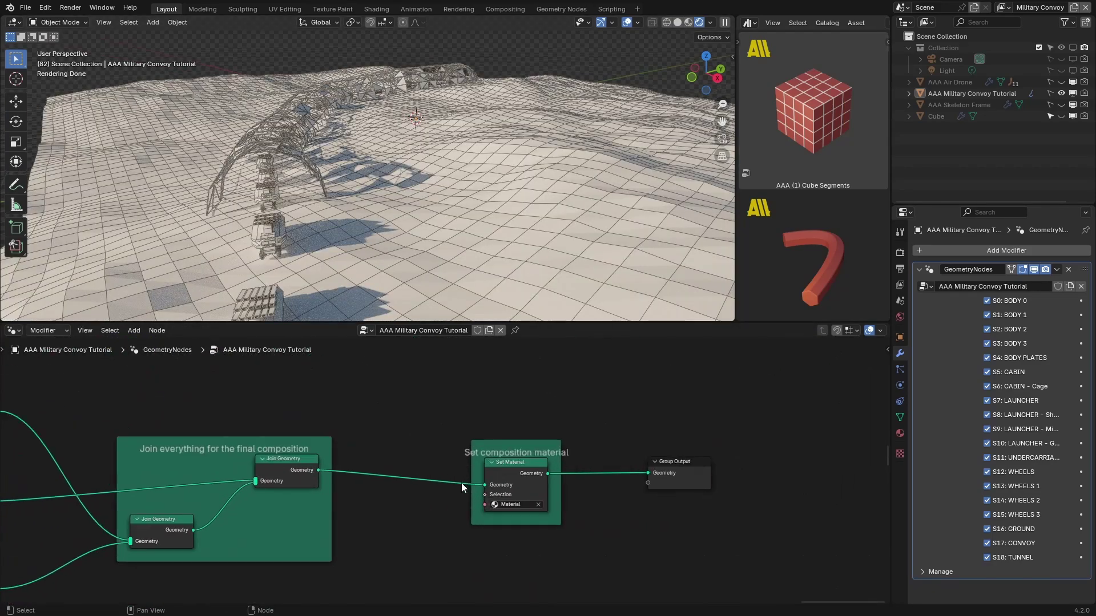
{"action": "middle_click_drag", "start_coordinate": [459, 484], "coordinate": [370, 399]}
{"action": "left_click", "coordinate": [451, 460]}
{"action": "left_click", "coordinate": [456, 531]}
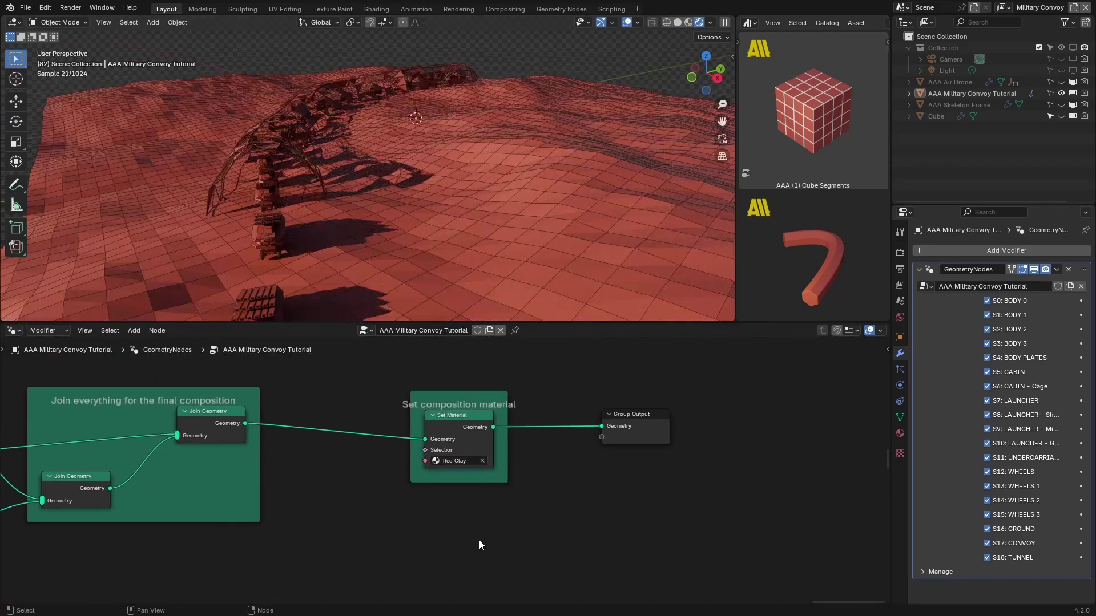
{"action": "middle_click_drag", "start_coordinate": [496, 162], "coordinate": [419, 146]}
{"action": "scroll", "coordinate": [433, 150], "scroll_direction": "up", "scroll_amount": 8}
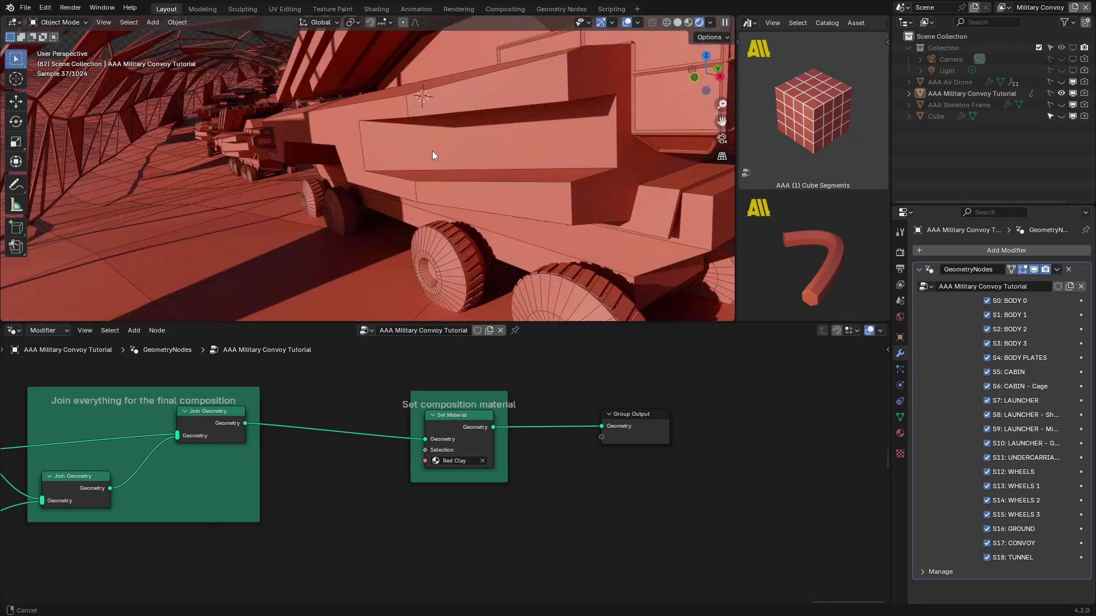
{"action": "scroll", "coordinate": [434, 155], "scroll_direction": "down", "scroll_amount": 4}
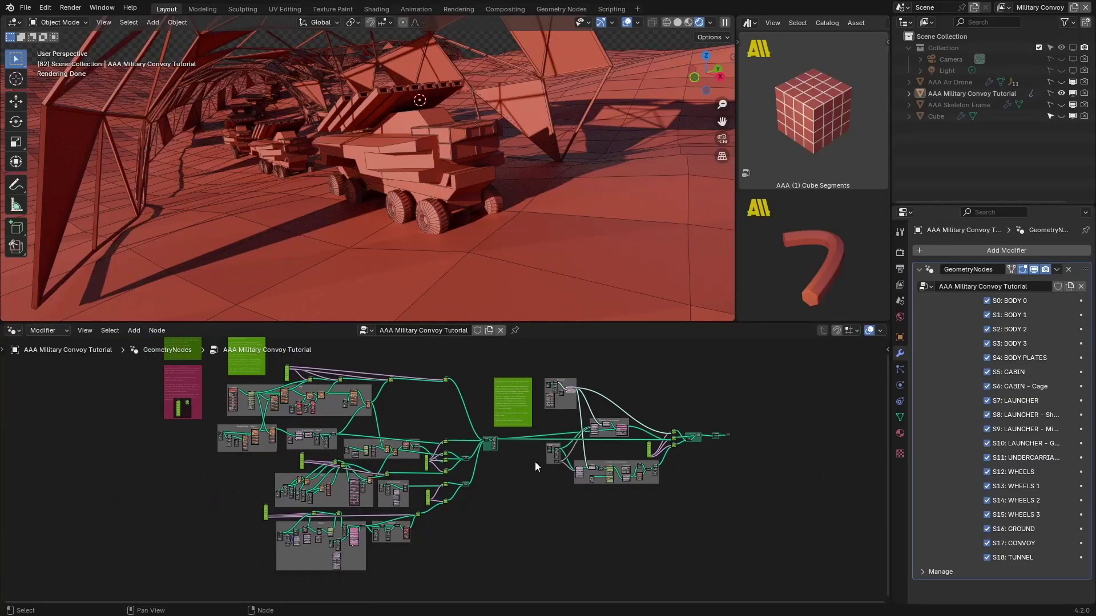
Step: Examine the Wheel, Wheels, Launcher and Undercarriage frames and the layout of the whole node tree
{"action": "middle_click_drag", "start_coordinate": [535, 461], "coordinate": [570, 481]}
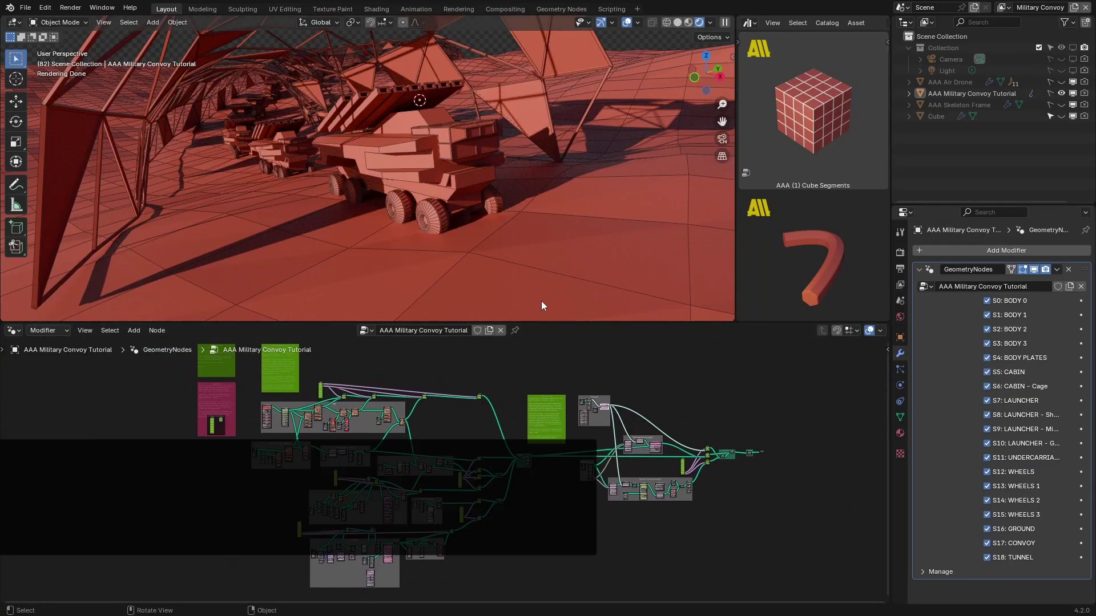
{"action": "middle_click_drag", "start_coordinate": [382, 518], "coordinate": [368, 421]}
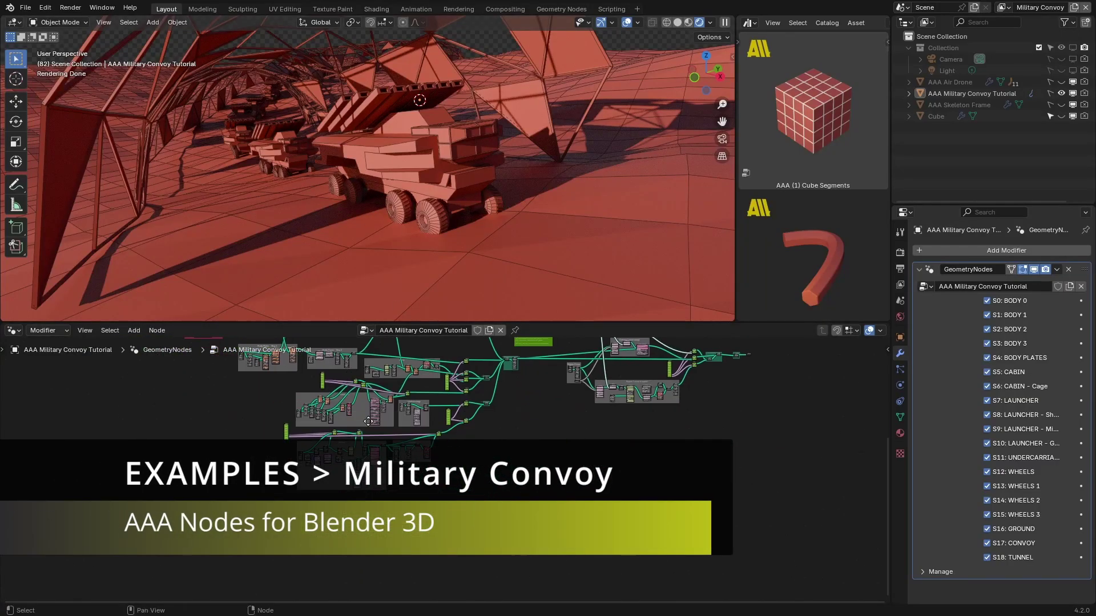
{"action": "scroll", "coordinate": [368, 422], "scroll_direction": "up", "scroll_amount": 8}
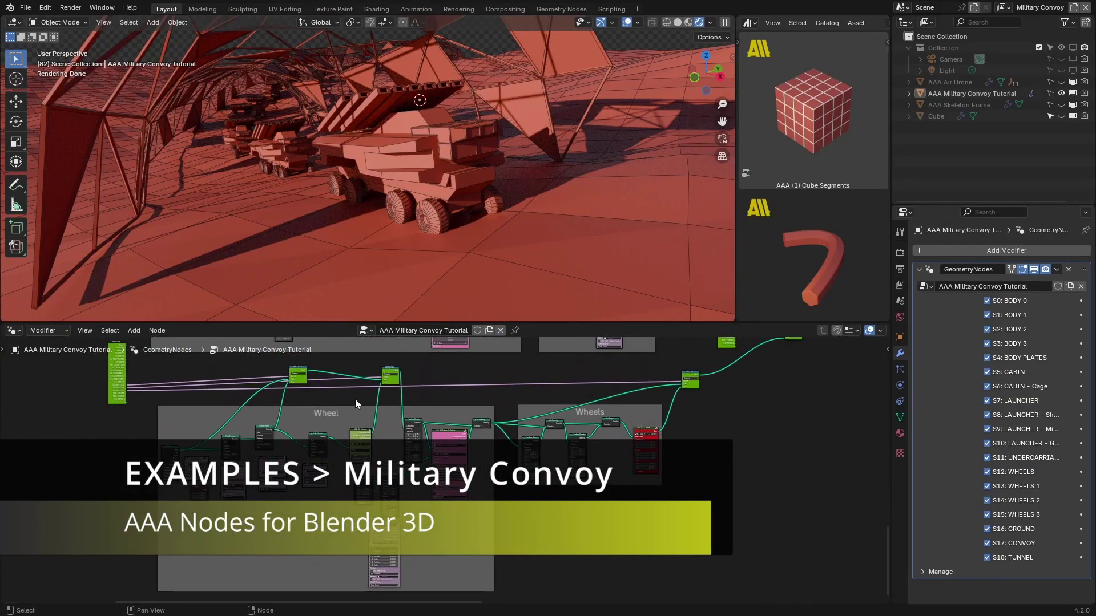
{"action": "scroll", "coordinate": [402, 410], "scroll_direction": "down", "scroll_amount": 5}
{"action": "middle_click_drag", "start_coordinate": [402, 410], "coordinate": [344, 475]}
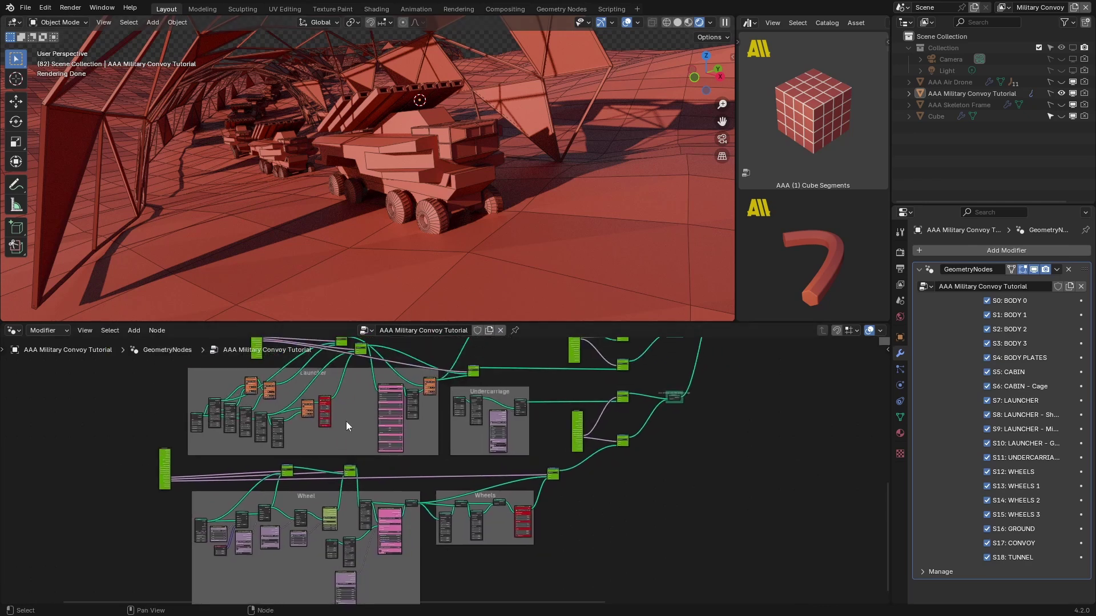
{"action": "scroll", "coordinate": [426, 457], "scroll_direction": "down", "scroll_amount": 9}
{"action": "middle_click_drag", "start_coordinate": [426, 458], "coordinate": [361, 507]}
{"action": "scroll", "coordinate": [440, 491], "scroll_direction": "down", "scroll_amount": 4}
{"action": "middle_click_drag", "start_coordinate": [481, 519], "coordinate": [438, 536]}
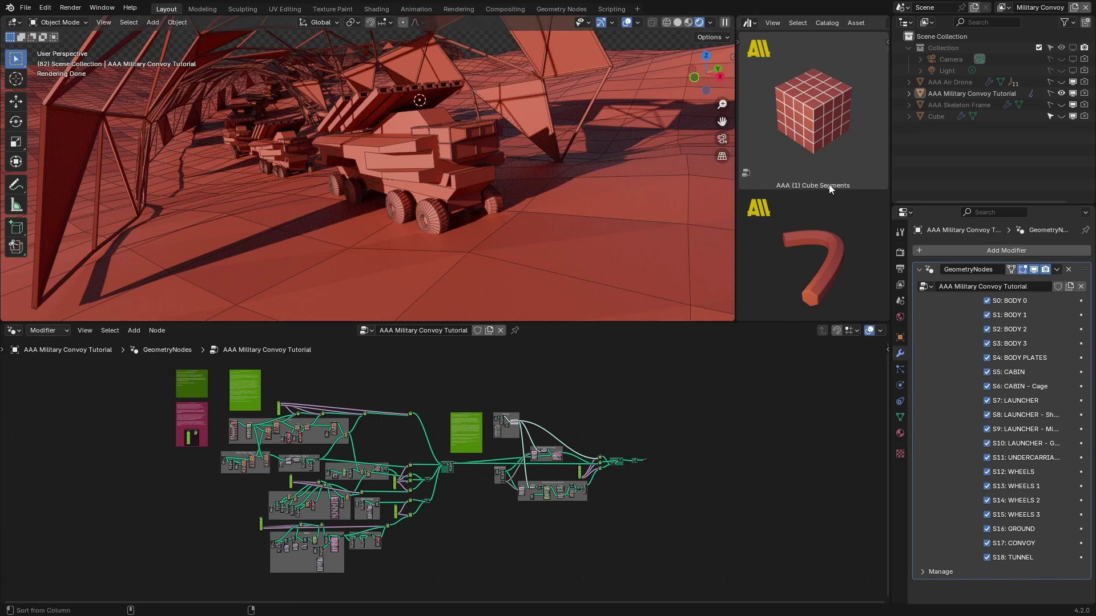
Step: Maximize the asset browser with its catalog list shown and browse the AAA Nodes, Examples and Modifiers catalogs
{"action": "key", "text": "ctrl+space"}
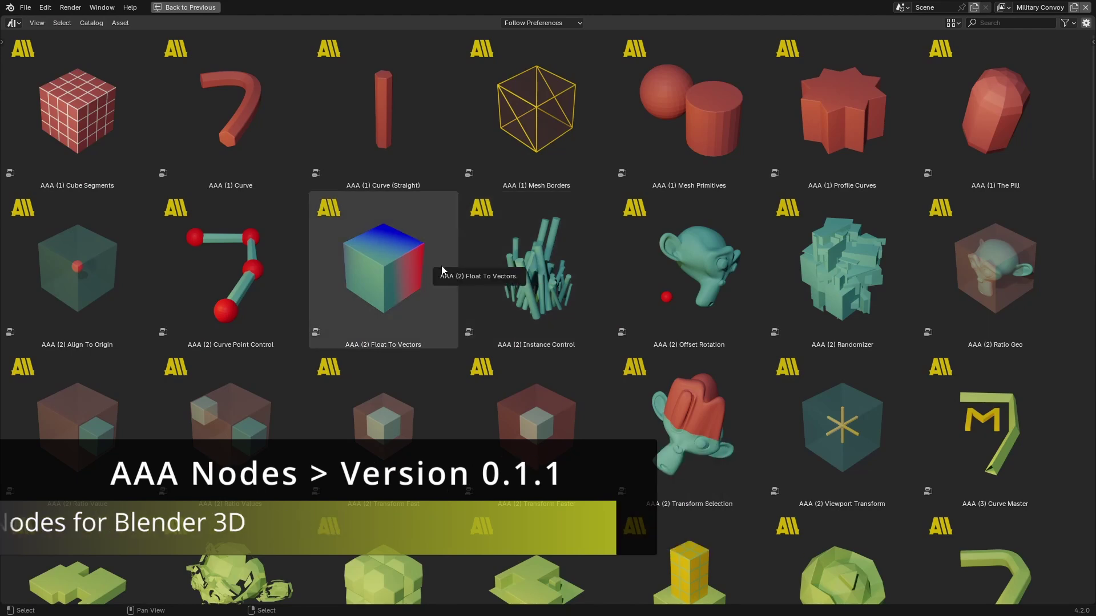
{"action": "key", "text": "t"}
{"action": "left_click", "coordinate": [19, 73]}
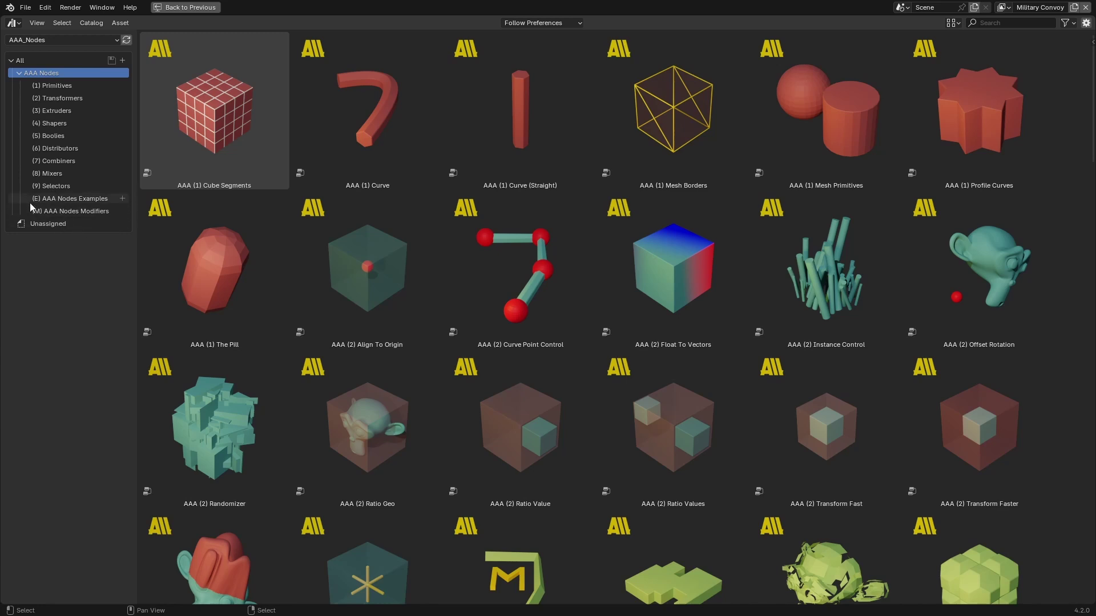
{"action": "left_click", "coordinate": [83, 199]}
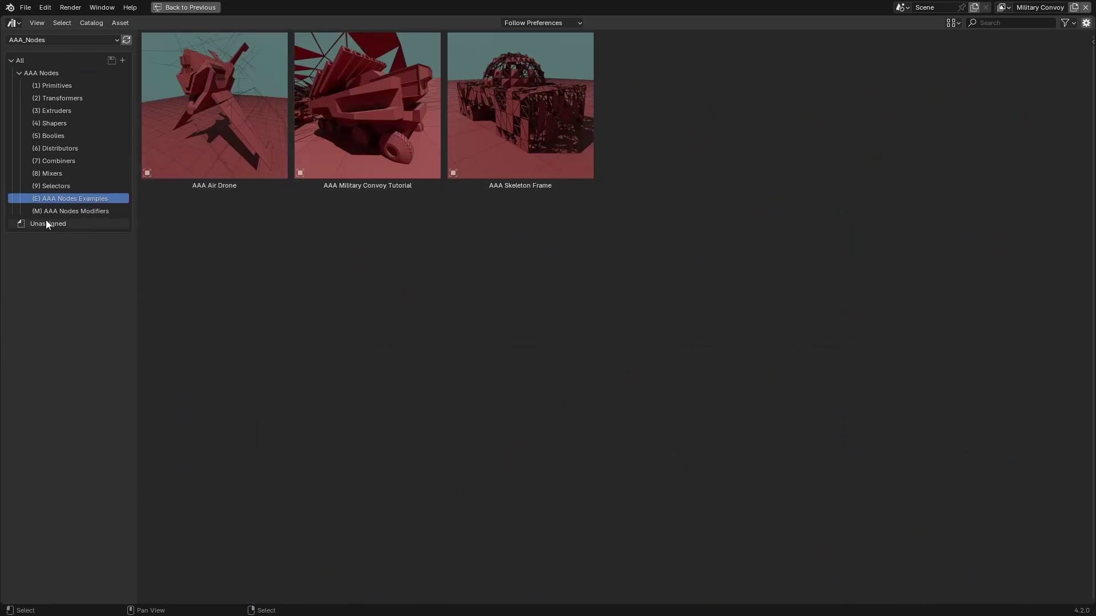
{"action": "left_click", "coordinate": [85, 211]}
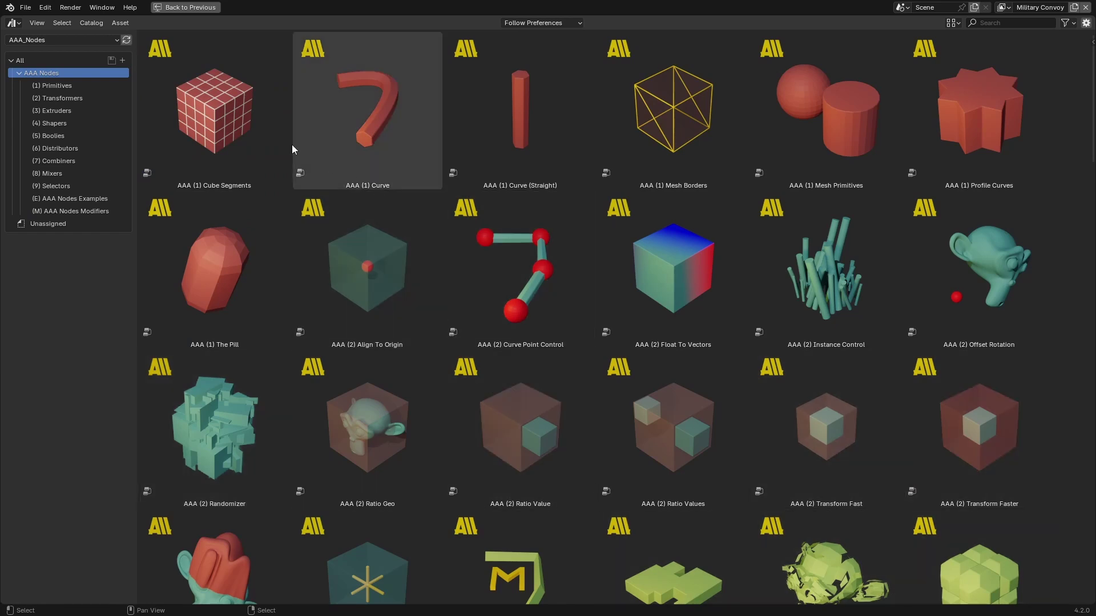
Step: Browse the Primitives and Transformers assets, selecting Mesh Borders, The Pill and Viewport Transform
{"action": "left_click", "coordinate": [227, 136]}
{"action": "left_click", "coordinate": [691, 119]}
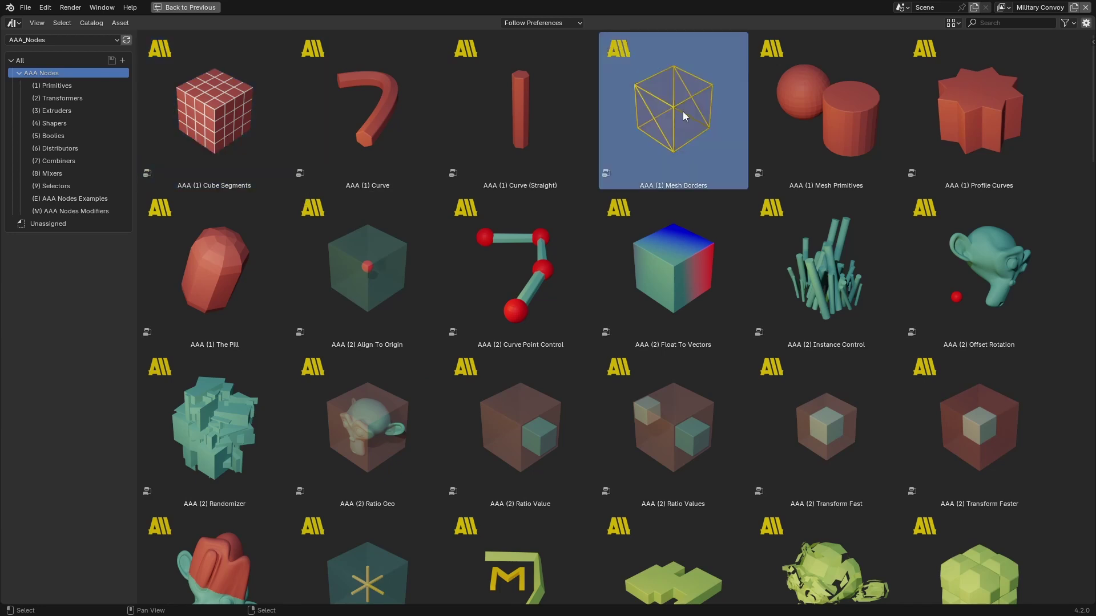
{"action": "scroll", "coordinate": [456, 194], "scroll_direction": "down", "scroll_amount": 1}
{"action": "left_click", "coordinate": [223, 267]}
{"action": "scroll", "coordinate": [370, 328], "scroll_direction": "down", "scroll_amount": 5}
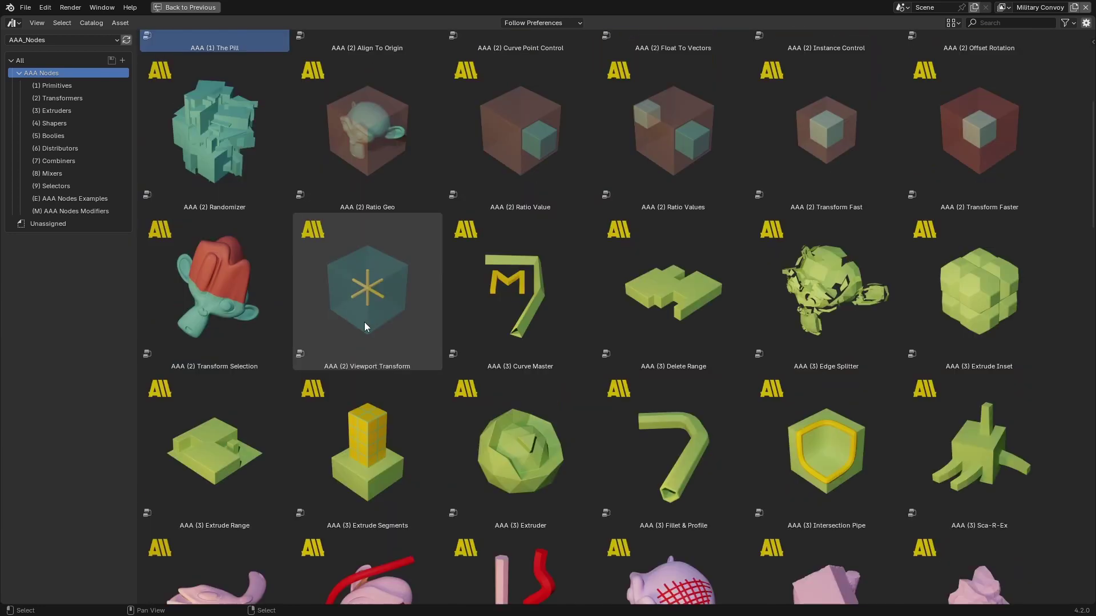
{"action": "left_click", "coordinate": [361, 317]}
Step: Browse the Extruders and Shapers assets, selecting Edge Splitter, Intersection Pipe, Move By Normal and Move By Axis
{"action": "scroll", "coordinate": [826, 251], "scroll_direction": "down", "scroll_amount": 2}
{"action": "left_click", "coordinate": [826, 251]}
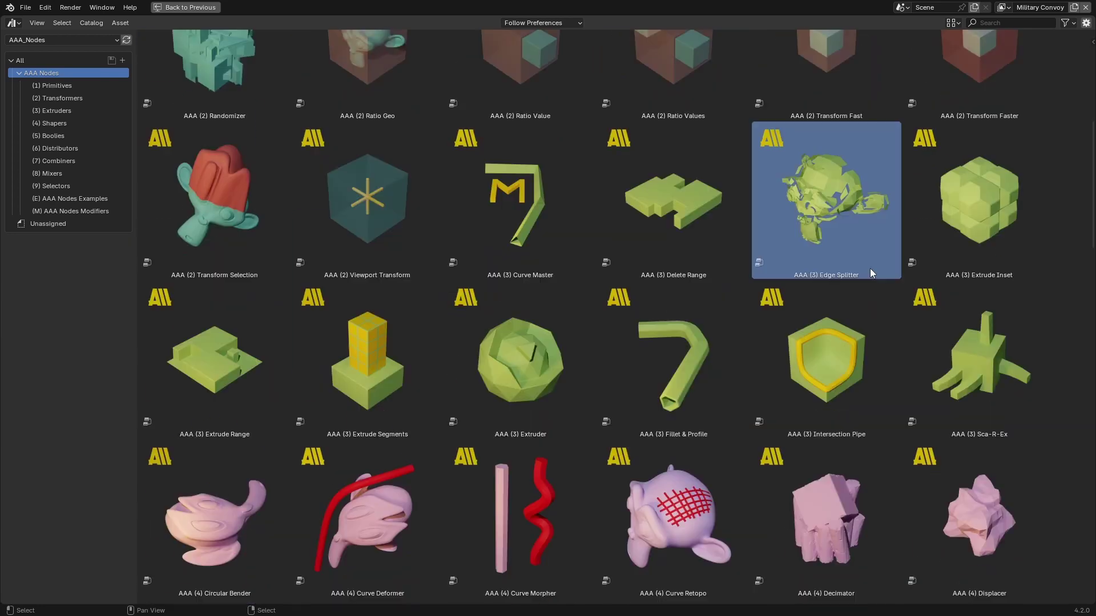
{"action": "left_click", "coordinate": [858, 395]}
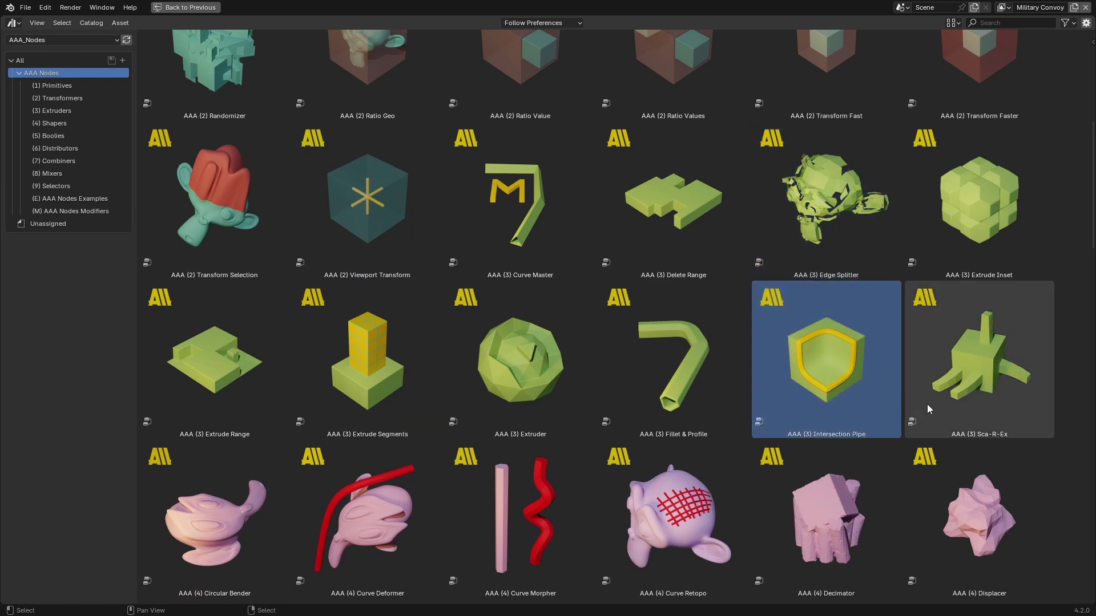
{"action": "scroll", "coordinate": [920, 401], "scroll_direction": "down", "scroll_amount": 5}
{"action": "left_click", "coordinate": [1021, 500]}
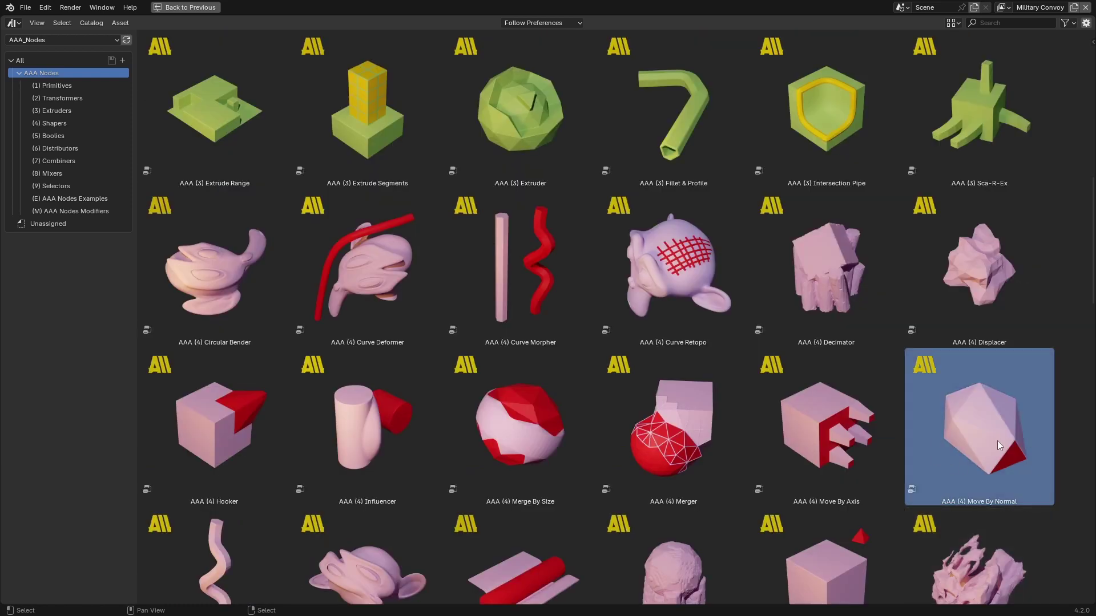
{"action": "left_click", "coordinate": [844, 451]}
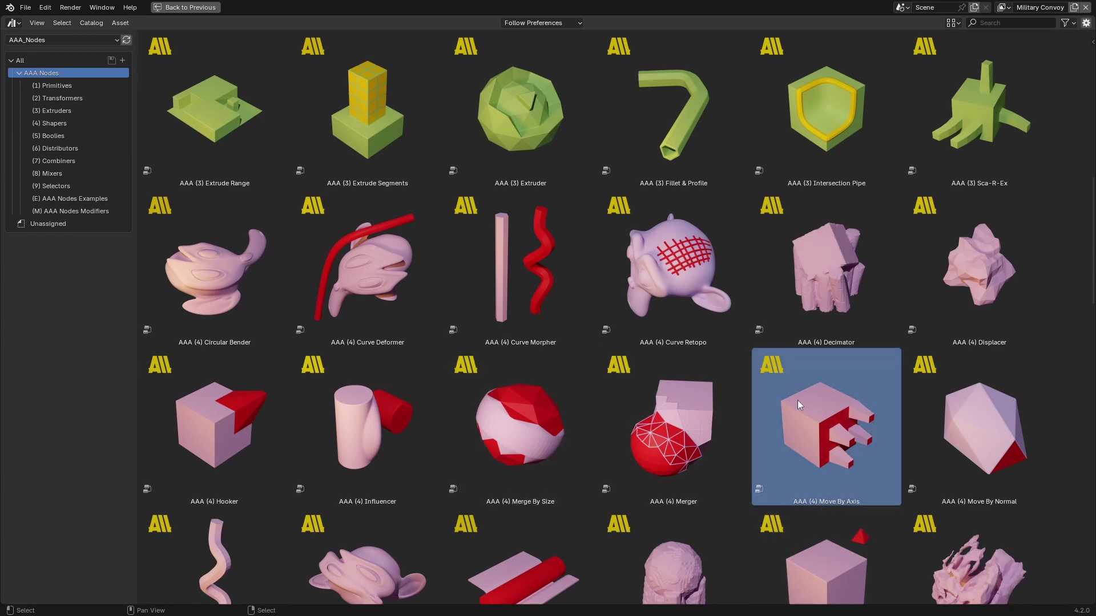
Step: Browse the Boolies and Distributors assets, selecting Viewport Boolean, Align Distribute Slide and Points Preview
{"action": "scroll", "coordinate": [856, 389], "scroll_direction": "down", "scroll_amount": 2}
{"action": "scroll", "coordinate": [856, 389], "scroll_direction": "down", "scroll_amount": 10}
{"action": "left_click", "coordinate": [828, 364]}
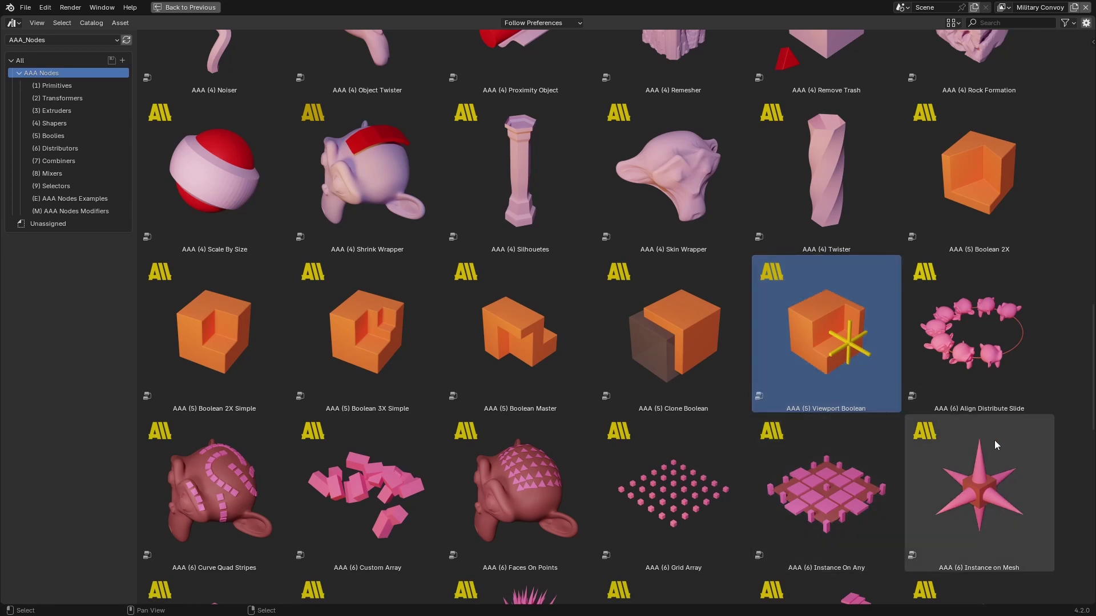
{"action": "left_click", "coordinate": [998, 352]}
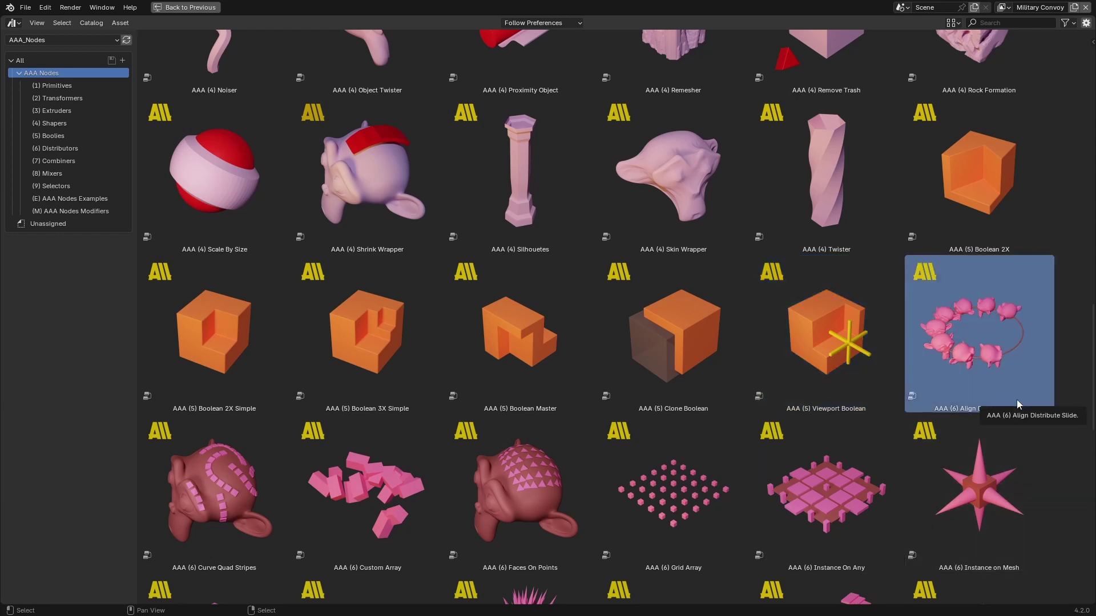
{"action": "scroll", "coordinate": [741, 370], "scroll_direction": "down", "scroll_amount": 7}
{"action": "left_click", "coordinate": [719, 355]}
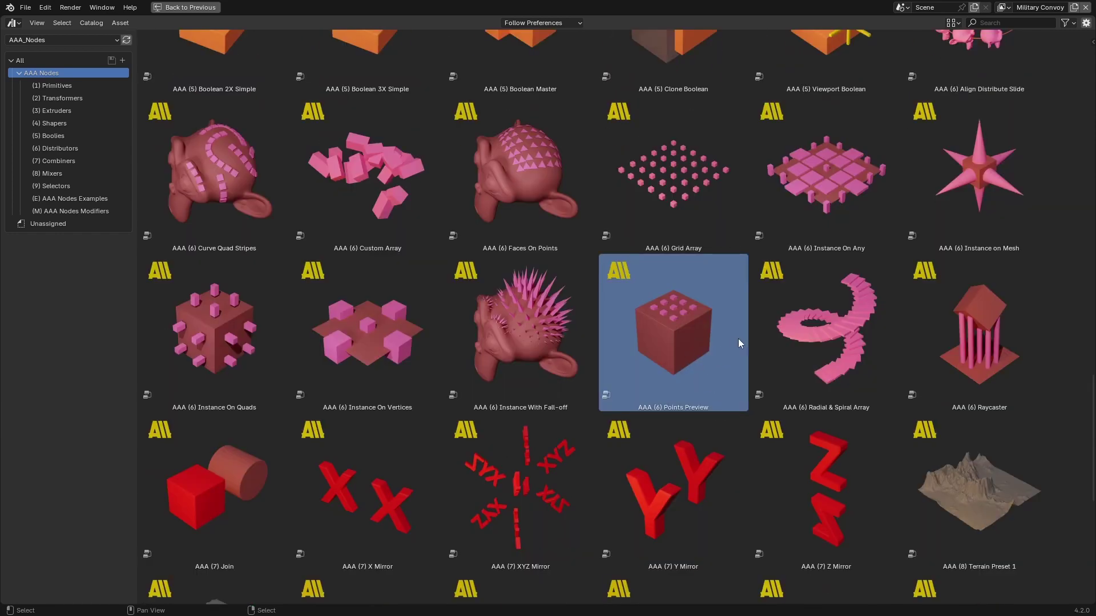
Step: Browse the remaining assets, selecting Face Type Selector and Instance And Randomize, and restore the asset browser to its normal size
{"action": "scroll", "coordinate": [734, 341], "scroll_direction": "down", "scroll_amount": 3}
{"action": "scroll", "coordinate": [734, 341], "scroll_direction": "down", "scroll_amount": 4}
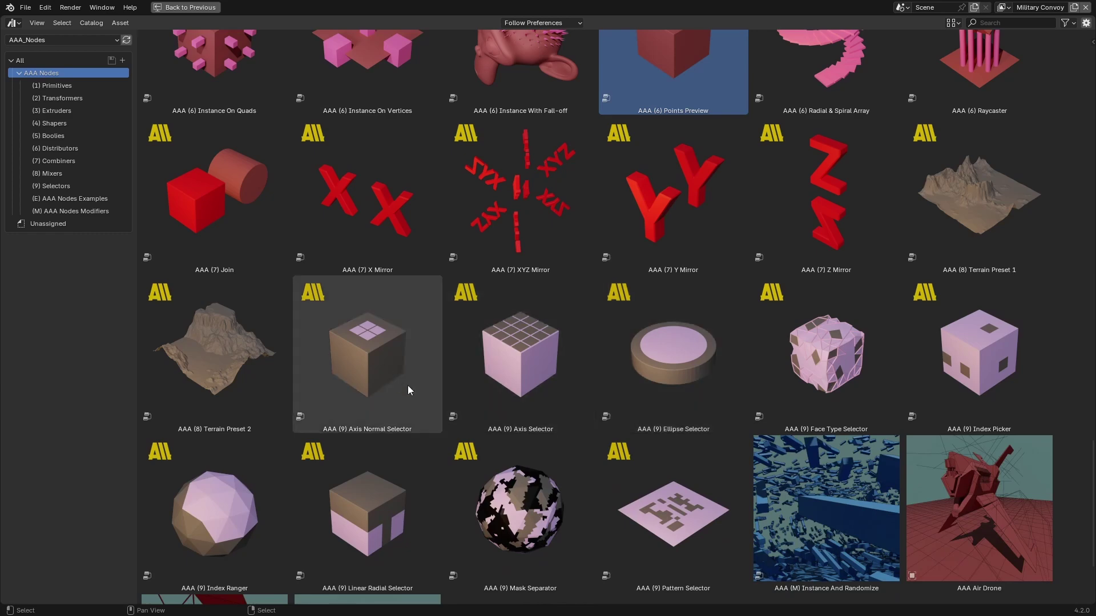
{"action": "left_click", "coordinate": [861, 382]}
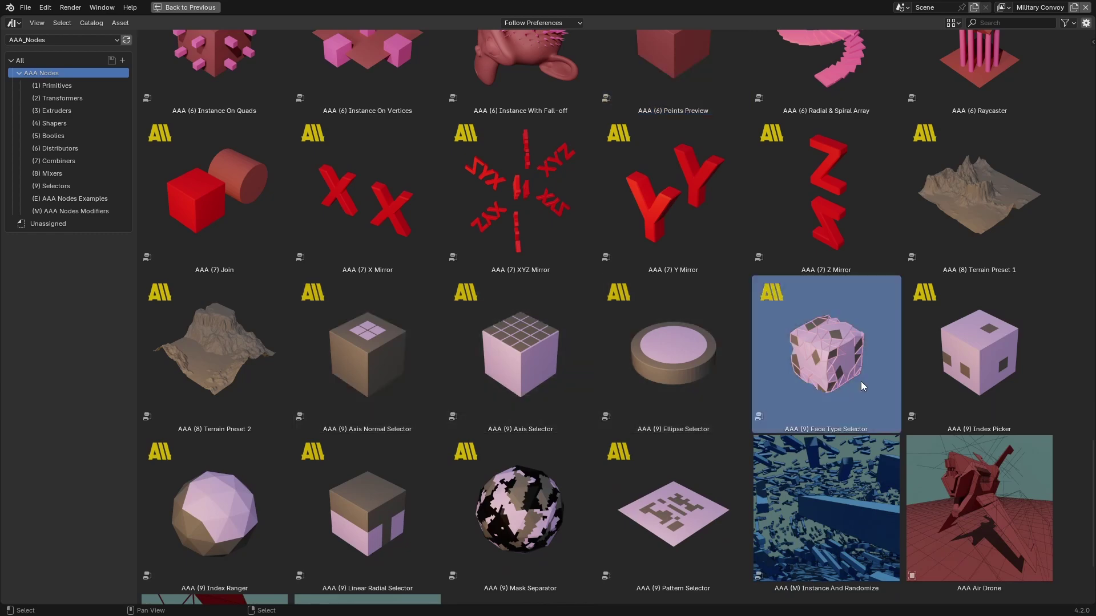
{"action": "scroll", "coordinate": [836, 393], "scroll_direction": "down", "scroll_amount": 1}
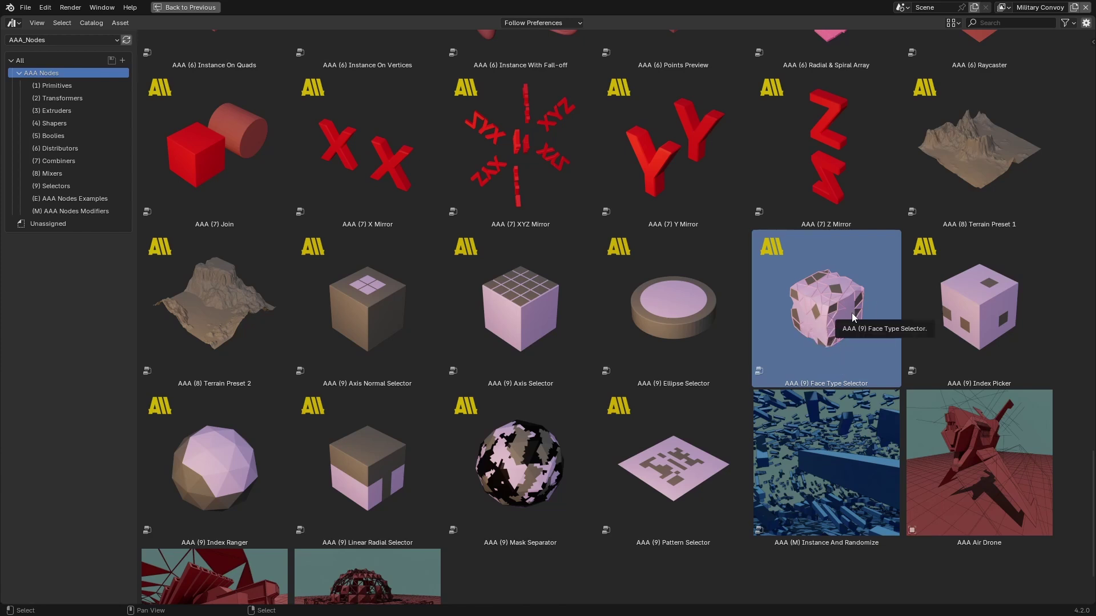
{"action": "scroll", "coordinate": [857, 309], "scroll_direction": "down", "scroll_amount": 3}
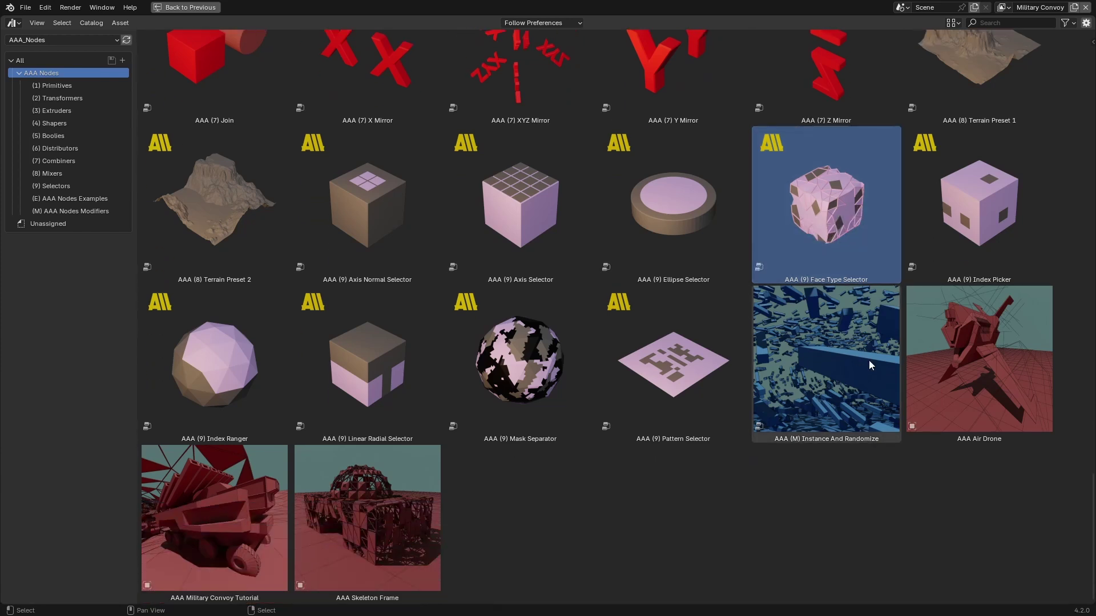
{"action": "left_click", "coordinate": [813, 357]}
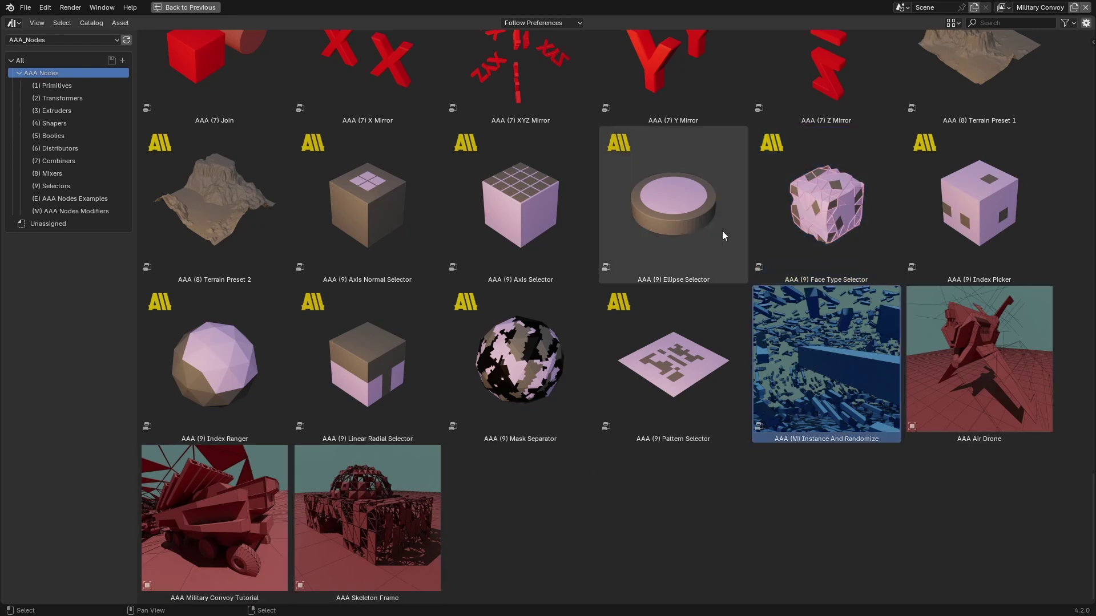
{"action": "key", "text": "ctrl+space"}
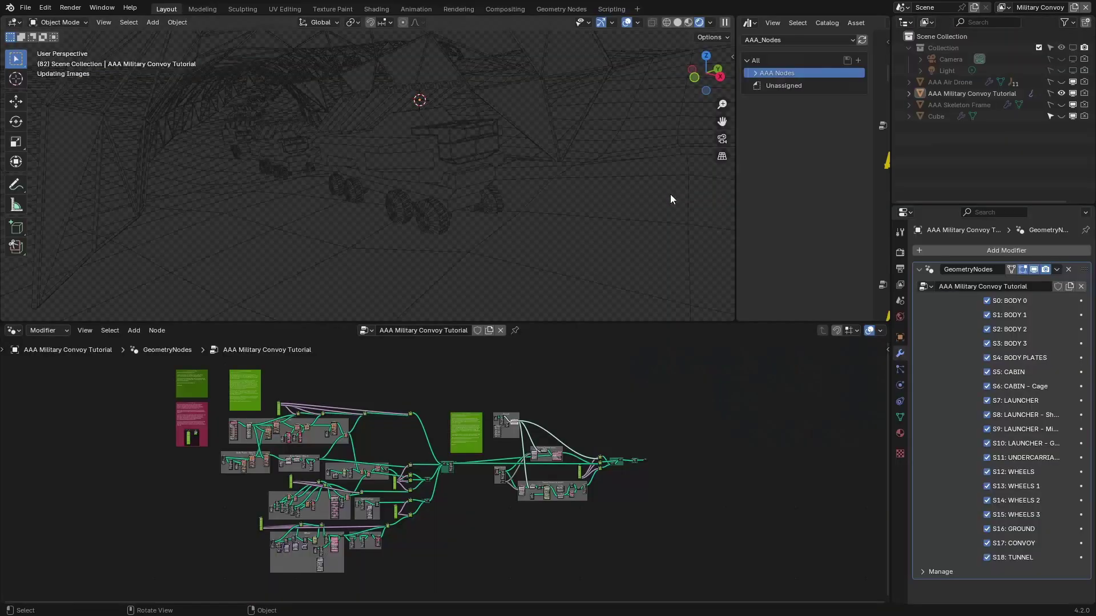
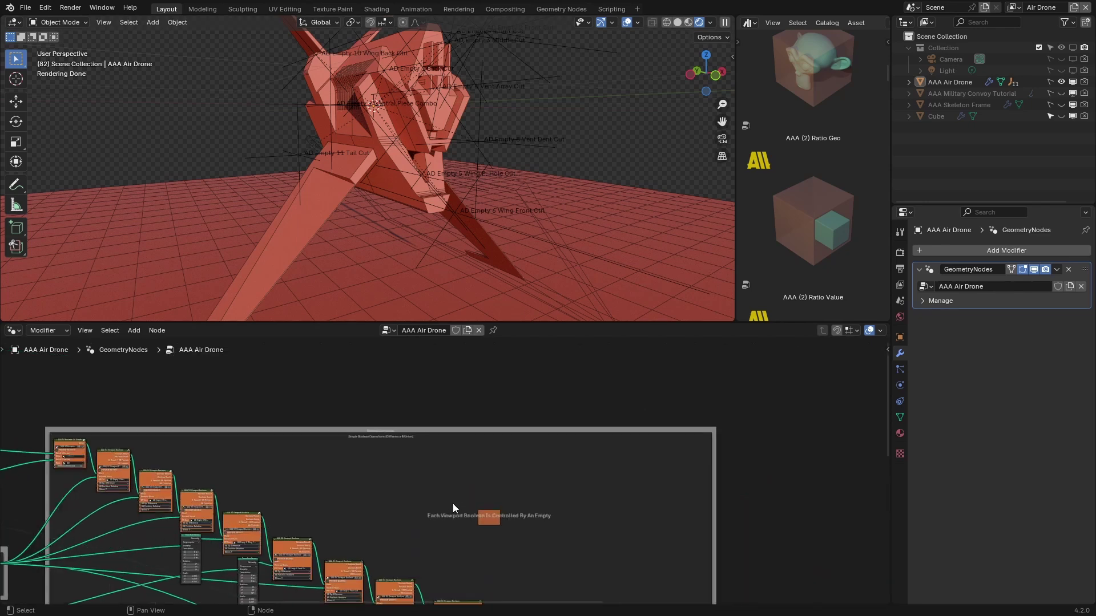
Step: Examine the chain of Viewport Boolean nodes and the Grid Array node in the AAA Air Drone node tree
{"action": "middle_click_drag", "start_coordinate": [453, 503], "coordinate": [474, 401]}
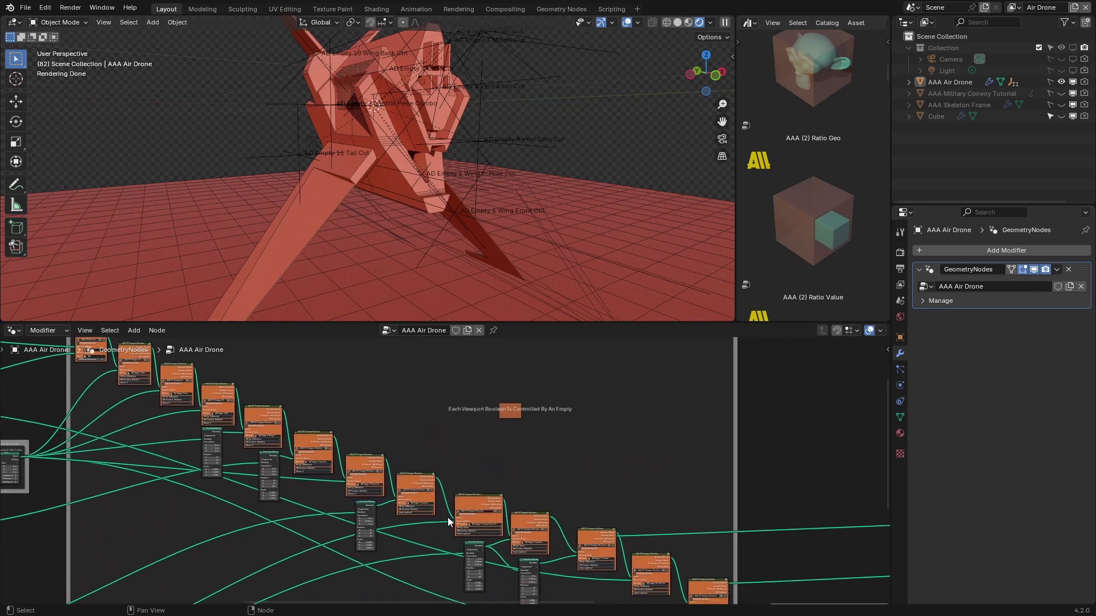
{"action": "middle_click_drag", "start_coordinate": [447, 518], "coordinate": [441, 490]}
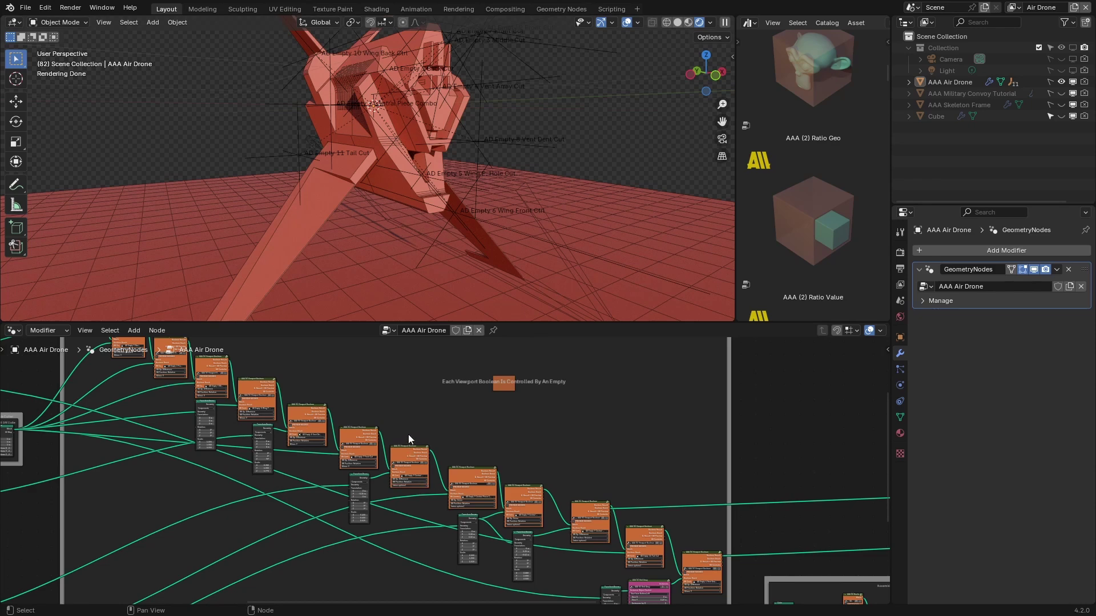
{"action": "middle_click_drag", "start_coordinate": [409, 434], "coordinate": [452, 509]}
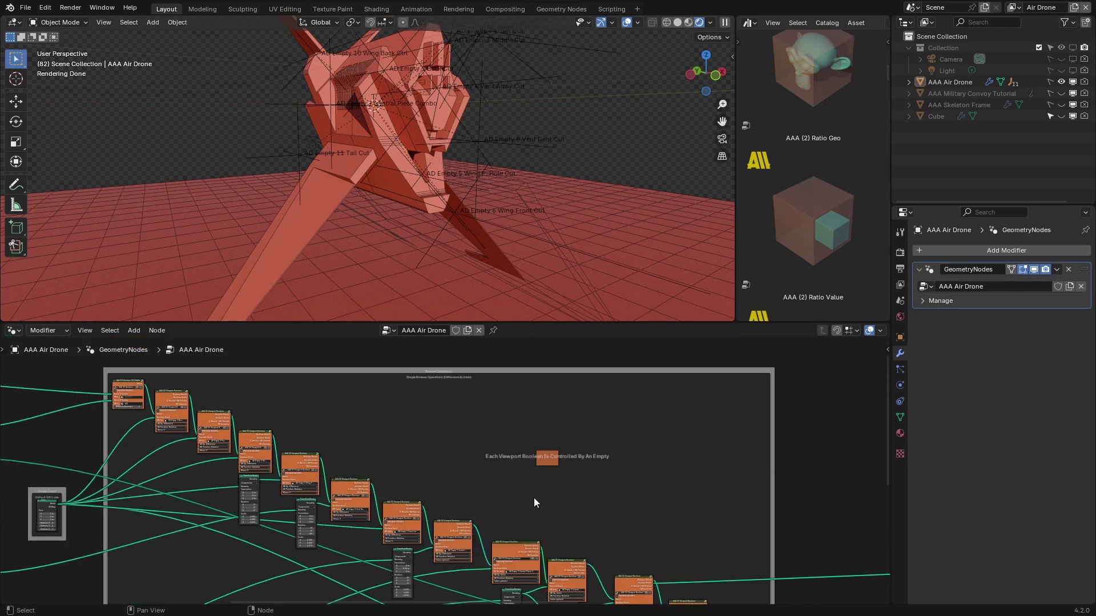
{"action": "middle_click_drag", "start_coordinate": [533, 501], "coordinate": [370, 399]}
{"action": "scroll", "coordinate": [495, 456], "scroll_direction": "up", "scroll_amount": 5}
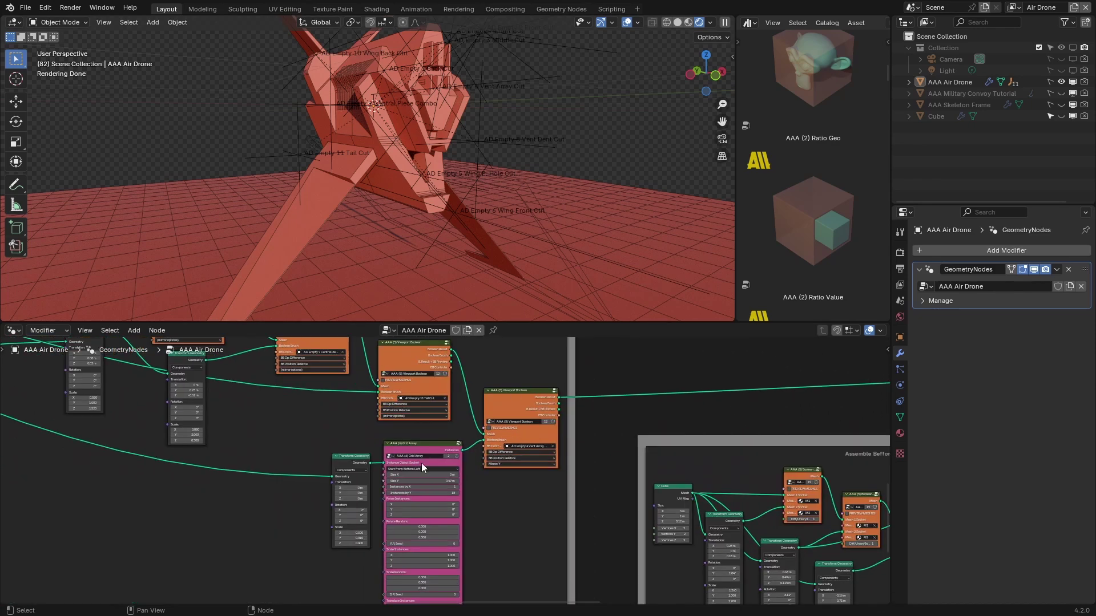
{"action": "scroll", "coordinate": [485, 514], "scroll_direction": "down", "scroll_amount": 7}
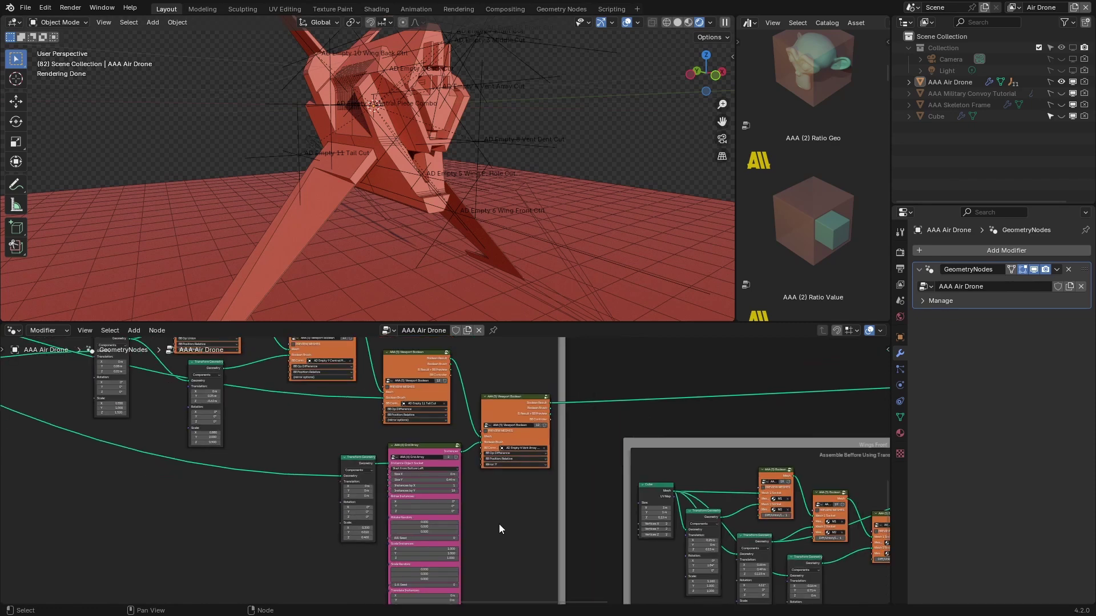
{"action": "scroll", "coordinate": [381, 429], "scroll_direction": "up", "scroll_amount": 3}
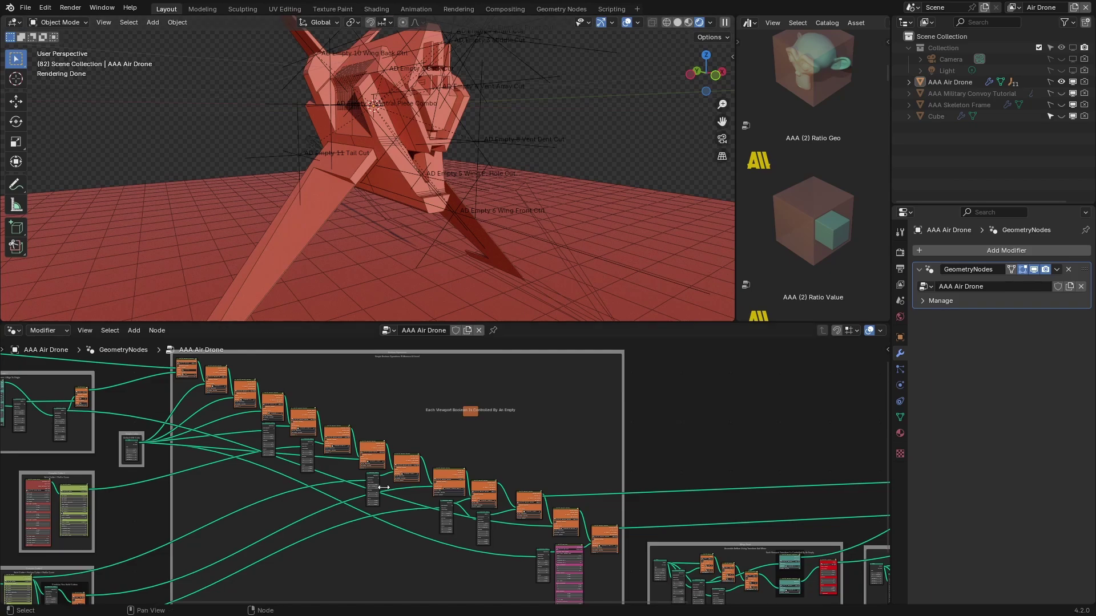
Step: Inspect the rendered drone from its front side and the controller empties assigned in its Viewport Boolean nodes
{"action": "middle_click_drag", "start_coordinate": [439, 239], "coordinate": [447, 188]}
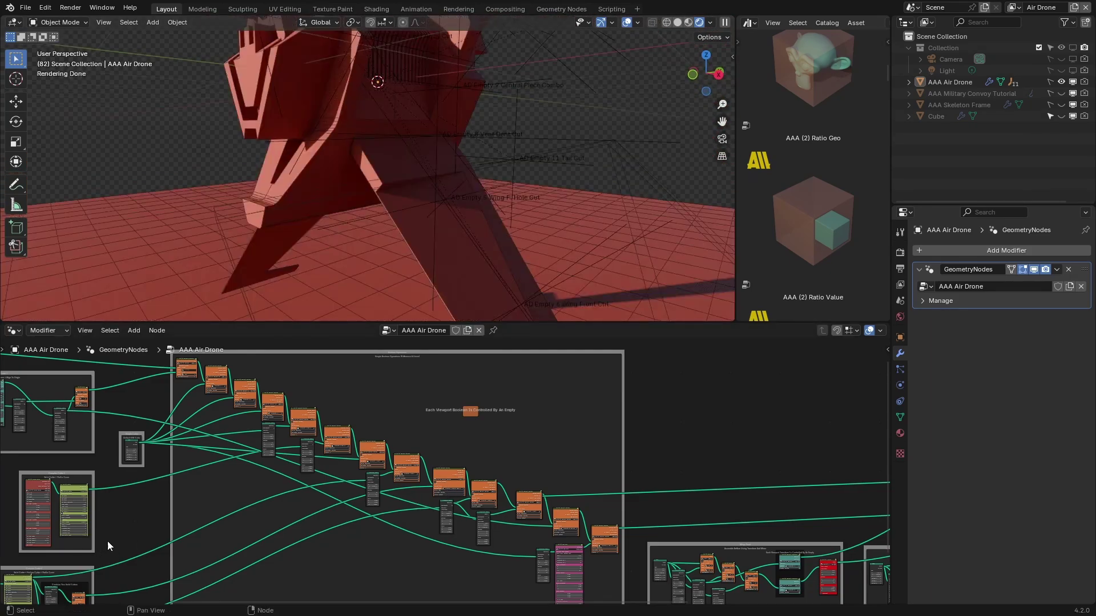
{"action": "middle_click_drag", "start_coordinate": [474, 188], "coordinate": [549, 128]}
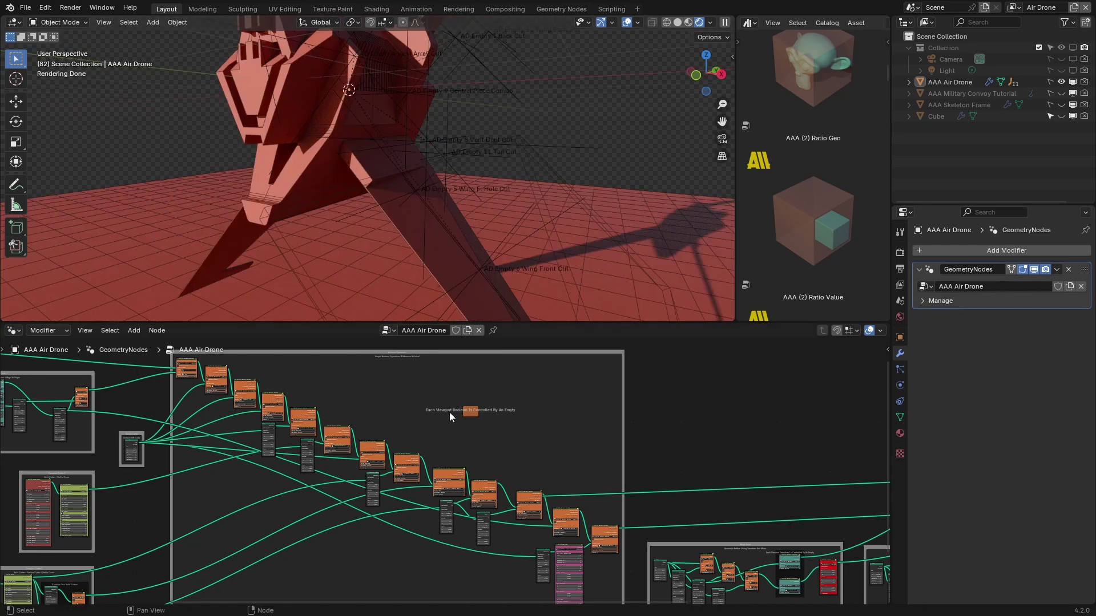
{"action": "scroll", "coordinate": [447, 420], "scroll_direction": "up", "scroll_amount": 6}
{"action": "middle_click_drag", "start_coordinate": [393, 402], "coordinate": [507, 395]}
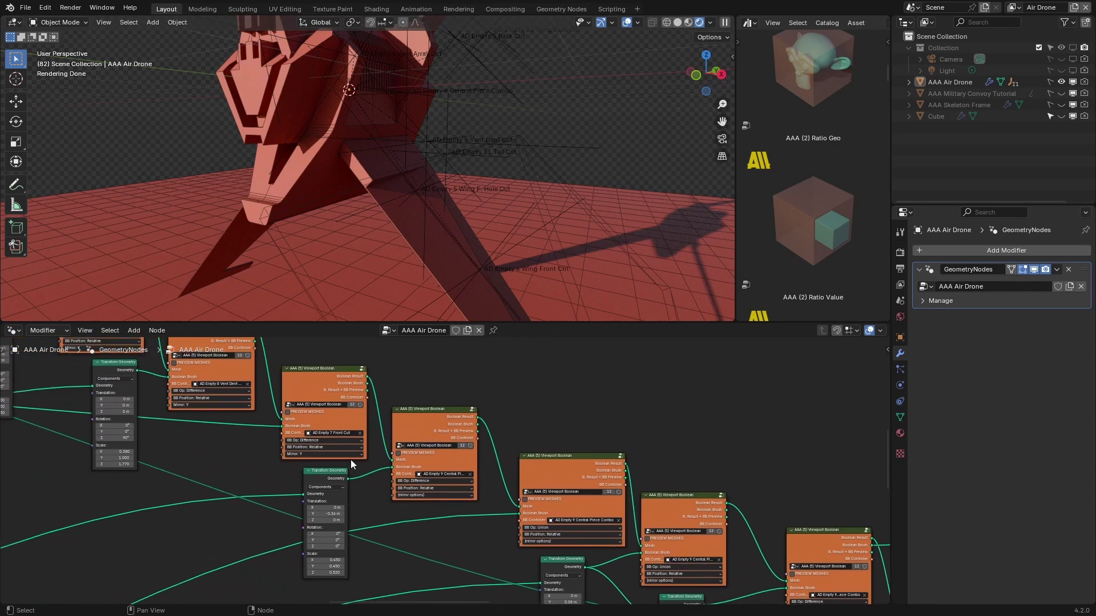
{"action": "scroll", "coordinate": [230, 474], "scroll_direction": "up", "scroll_amount": 4}
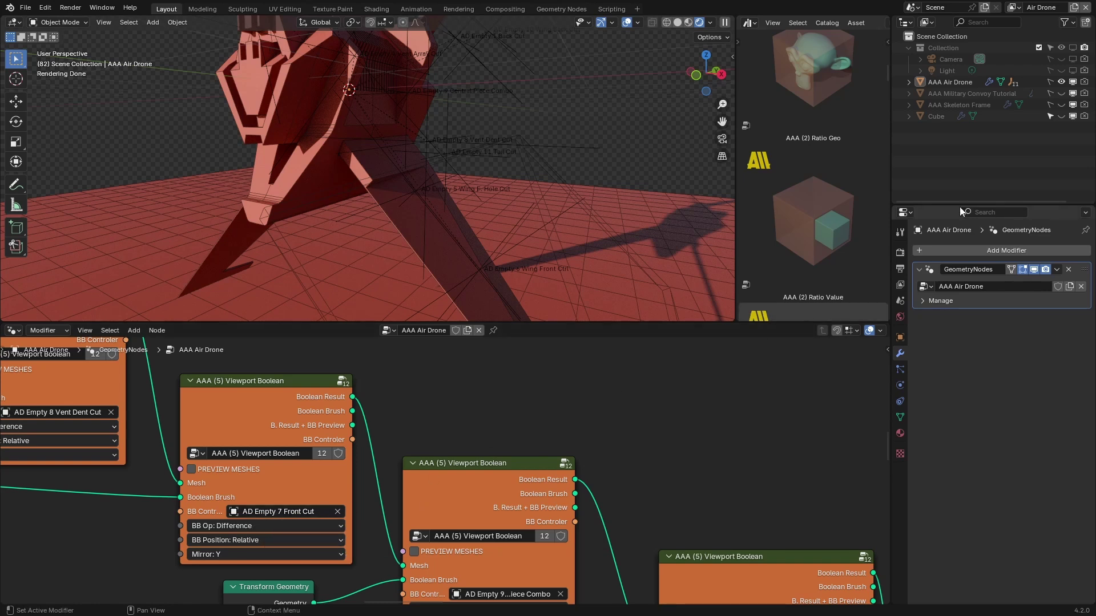
Step: Expand the AAA Air Drone hierarchy in the outliner and select the AD Empty 7 Front Cut empty
{"action": "left_click", "coordinate": [909, 81]}
{"action": "scroll", "coordinate": [957, 129], "scroll_direction": "down", "scroll_amount": 3}
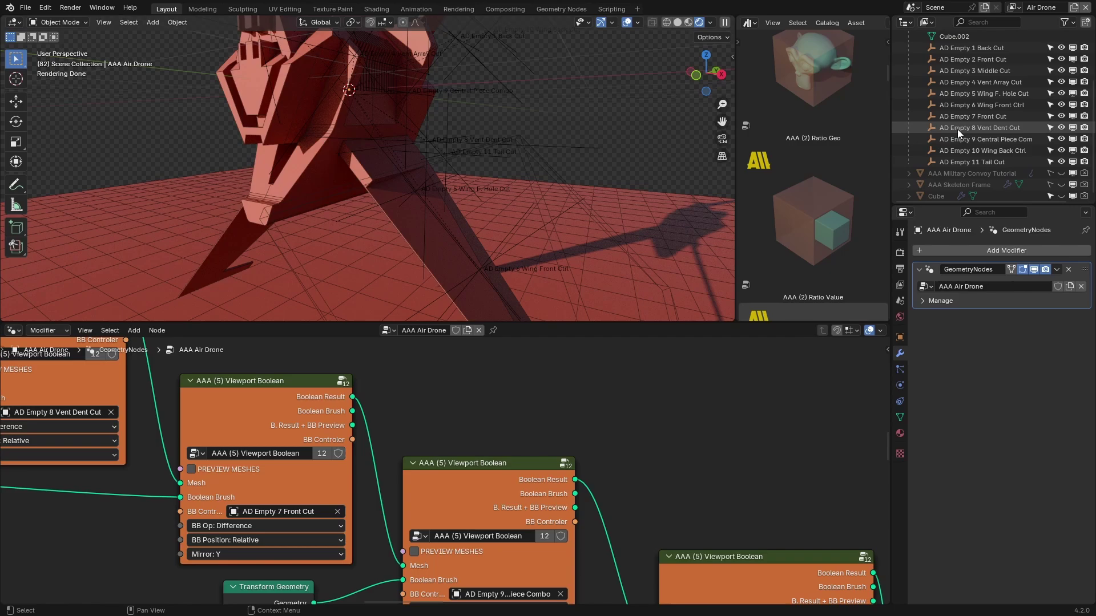
{"action": "left_click", "coordinate": [998, 117]}
Step: Switch the 3D viewport to Solid shading with a close view of the drone's wing
{"action": "mouse_move", "coordinate": [563, 187]}
{"action": "middle_mouse_down"}
{"action": "mouse_move", "coordinate": [388, 77]}
{"action": "mouse_move", "coordinate": [341, 81]}
{"action": "mouse_move", "coordinate": [361, 151]}
{"action": "mouse_move", "coordinate": [269, 133]}
{"action": "mouse_move", "coordinate": [320, 125]}
{"action": "mouse_move", "coordinate": [358, 159]}
{"action": "mouse_move", "coordinate": [447, 120]}
{"action": "mouse_move", "coordinate": [537, 245]}
{"action": "mouse_move", "coordinate": [574, 155]}
{"action": "middle_mouse_up"}
{"action": "scroll", "coordinate": [349, 149], "scroll_direction": "up", "scroll_amount": 3}
{"action": "key", "text": "z"}
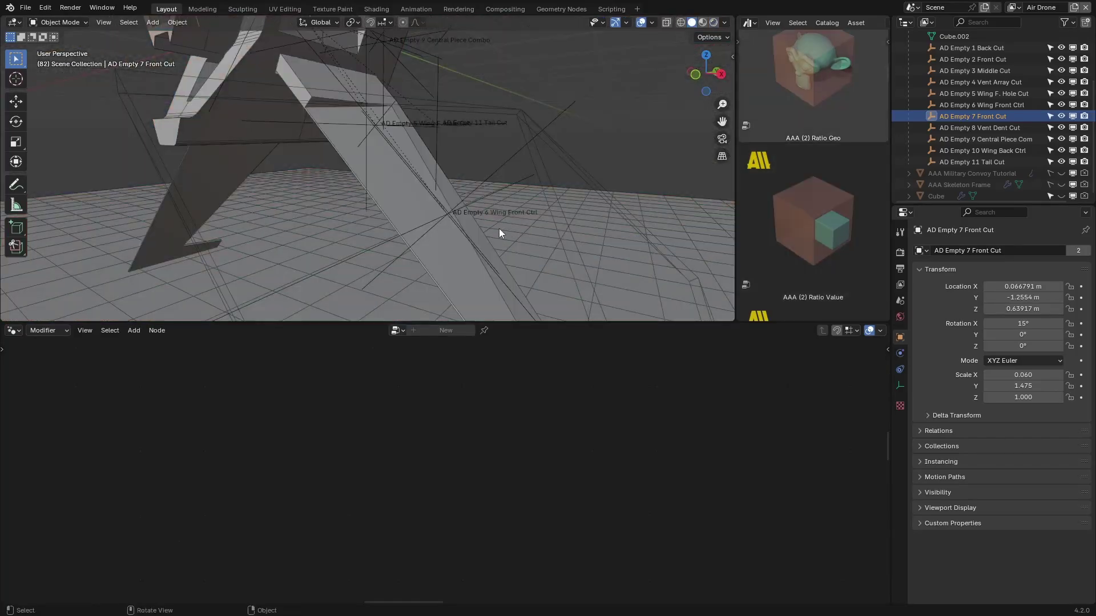
{"action": "middle_click_drag", "start_coordinate": [499, 229], "coordinate": [495, 227]}
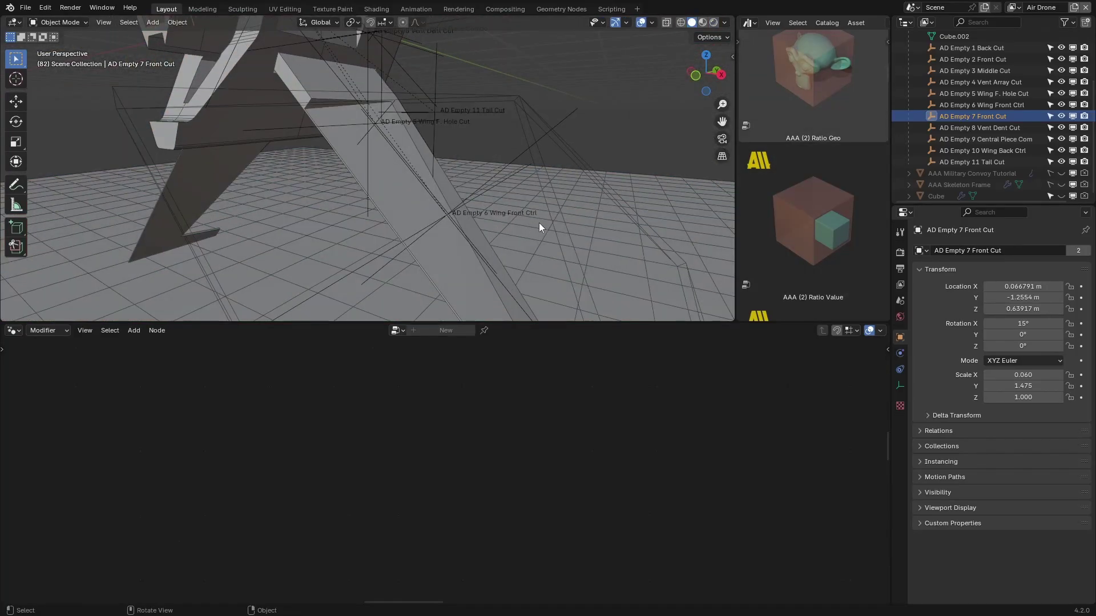
Step: Try moving the AD Empty 6 Wing Front Ctrl empty to shift the drone's front wing, and cancel the move
{"action": "left_click", "coordinate": [517, 162]}
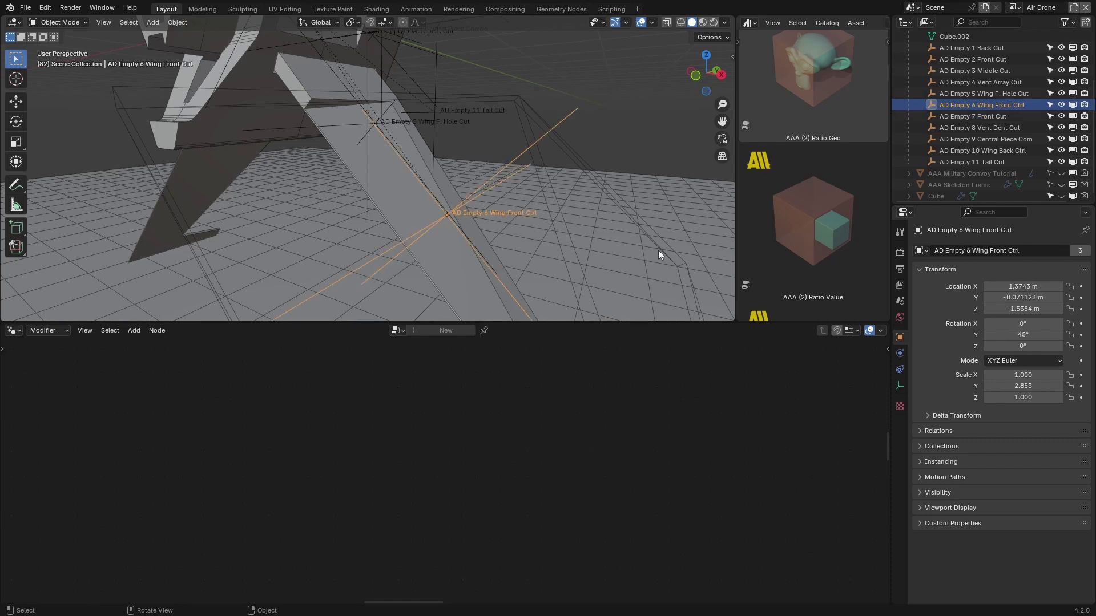
{"action": "scroll", "coordinate": [424, 179], "scroll_direction": "down", "scroll_amount": 6}
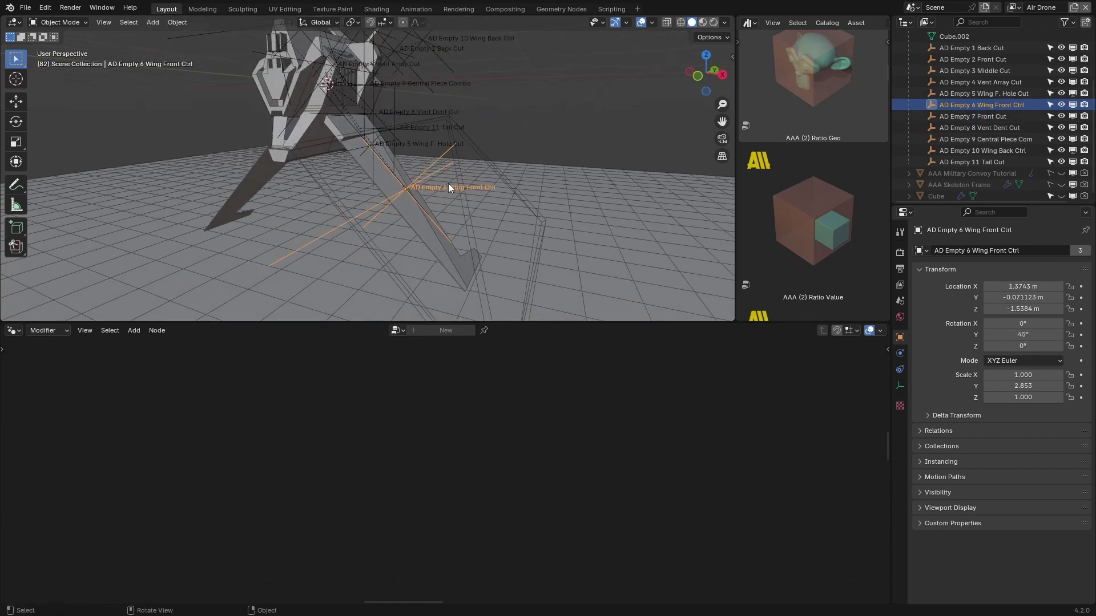
{"action": "key", "text": "g"}
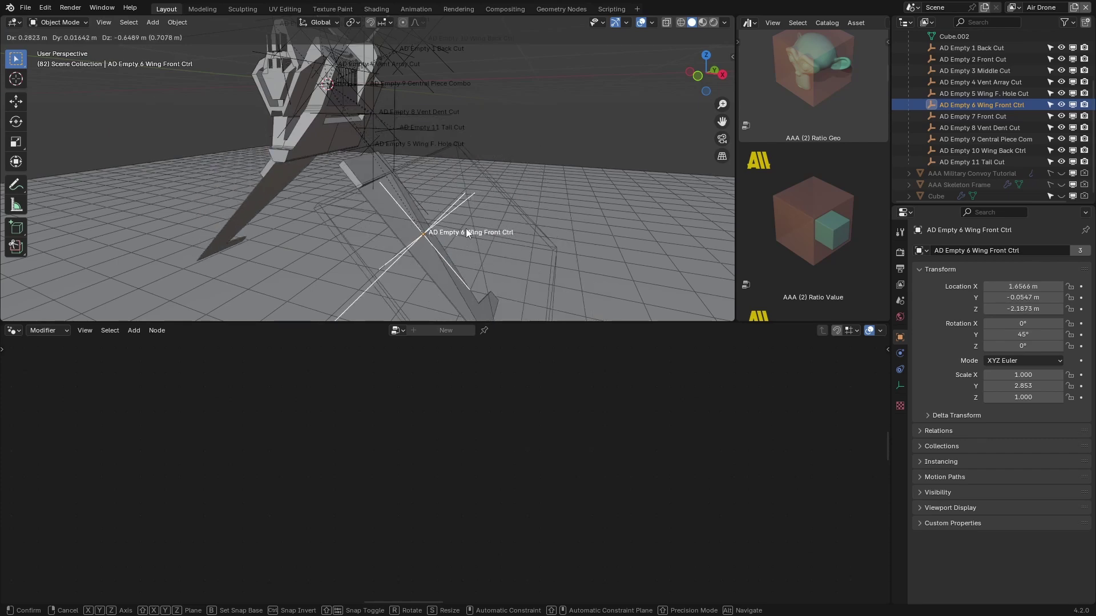
{"action": "right_click", "coordinate": [421, 137]}
Step: Select the AAA Air Drone object and examine the Complex Cutter 1 frame in its node tree
{"action": "left_click", "coordinate": [331, 100]}
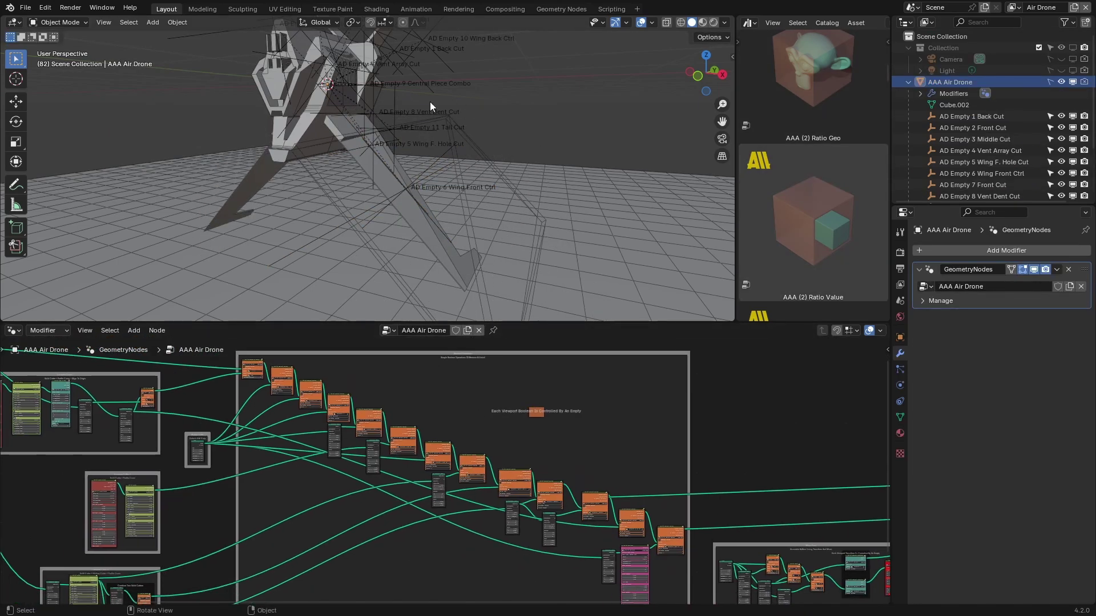
{"action": "middle_click_drag", "start_coordinate": [440, 151], "coordinate": [435, 152]}
{"action": "scroll", "coordinate": [474, 535], "scroll_direction": "down", "scroll_amount": 5}
{"action": "middle_click_drag", "start_coordinate": [475, 535], "coordinate": [577, 488]}
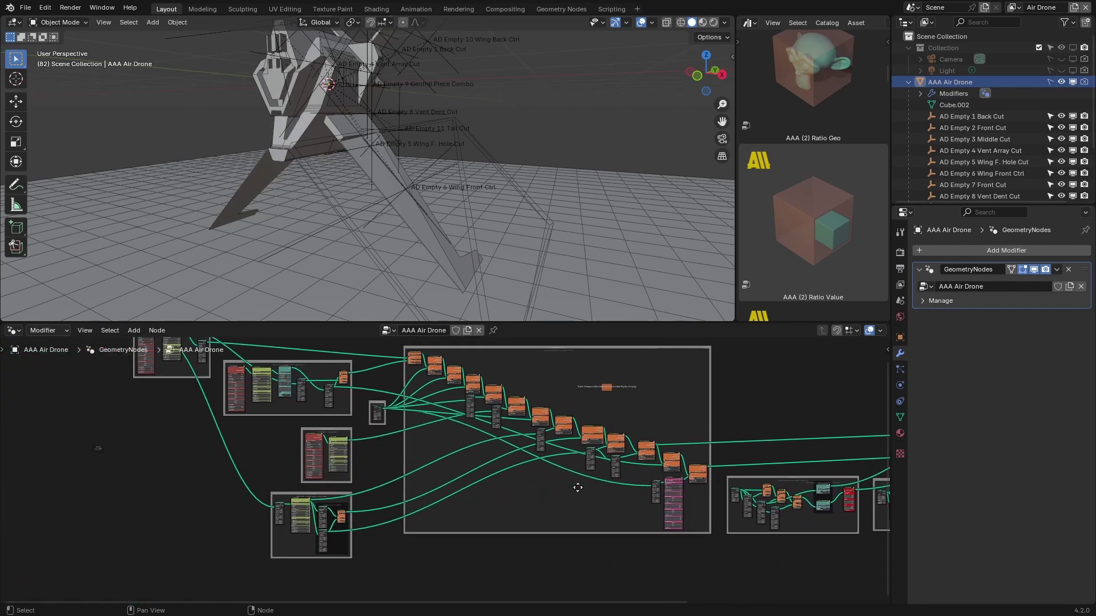
{"action": "middle_click_drag", "start_coordinate": [300, 358], "coordinate": [463, 400]}
{"action": "scroll", "coordinate": [383, 442], "scroll_direction": "up", "scroll_amount": 7}
{"action": "scroll", "coordinate": [449, 494], "scroll_direction": "up", "scroll_amount": 5}
{"action": "scroll", "coordinate": [463, 401], "scroll_direction": "up", "scroll_amount": 4}
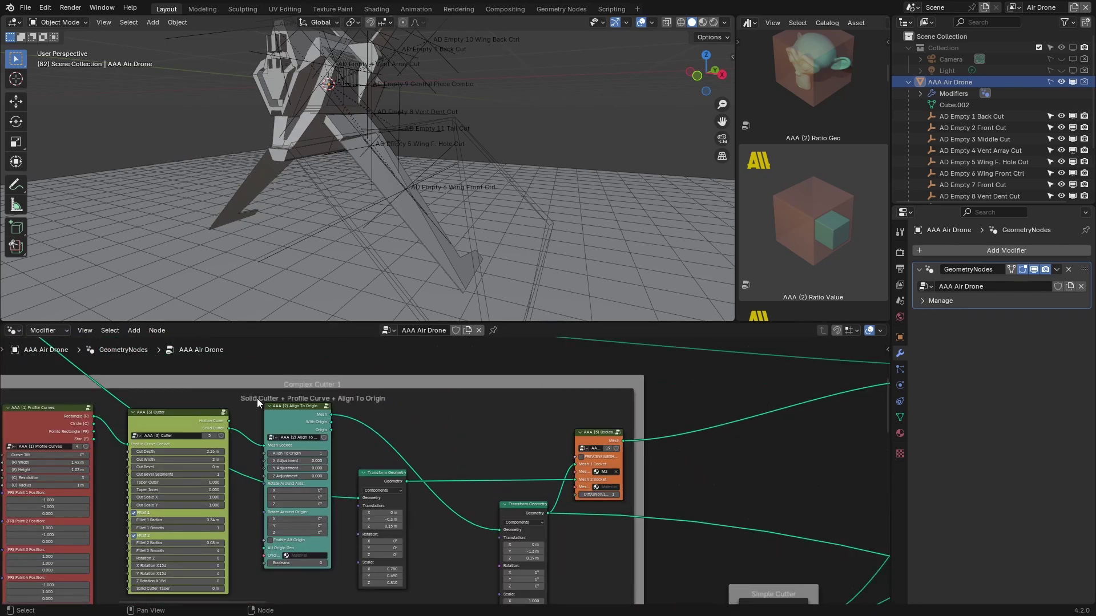
Step: Examine the AAA Air Drone node tree from the Complex Cutter 1 frame out to the complete tree
{"action": "scroll", "coordinate": [455, 444], "scroll_direction": "down", "scroll_amount": 2}
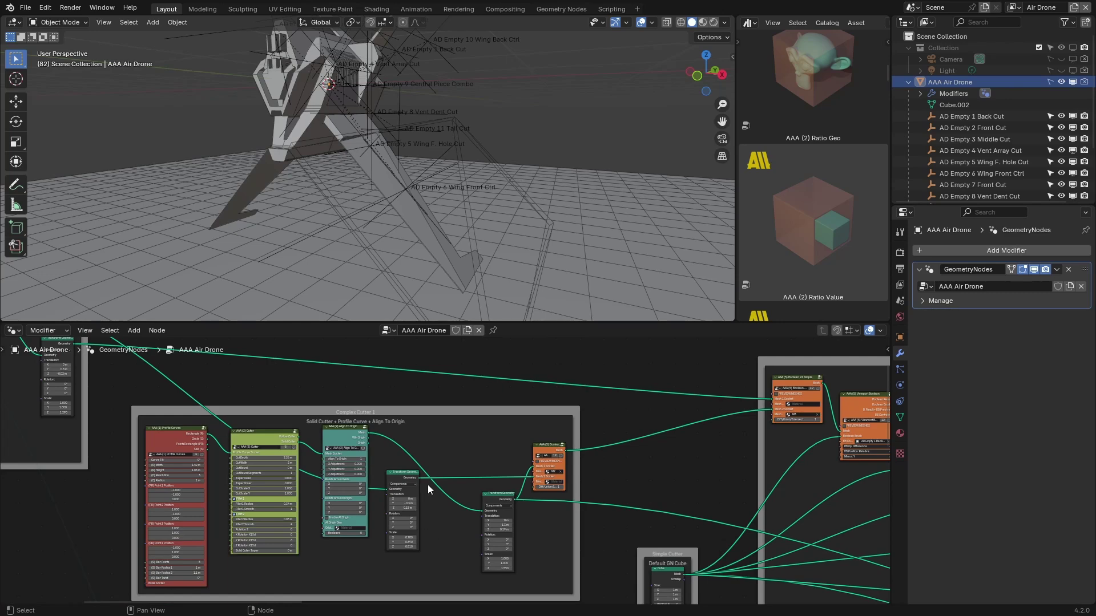
{"action": "middle_click_drag", "start_coordinate": [422, 446], "coordinate": [310, 404]}
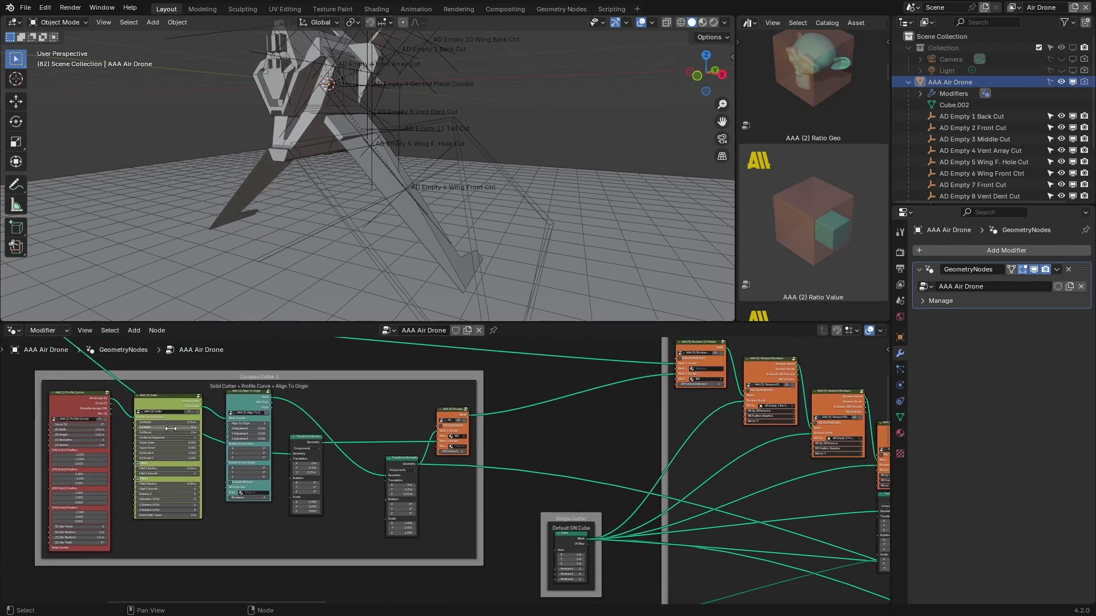
{"action": "scroll", "coordinate": [368, 422], "scroll_direction": "down", "scroll_amount": 2}
{"action": "key", "text": "Home"}
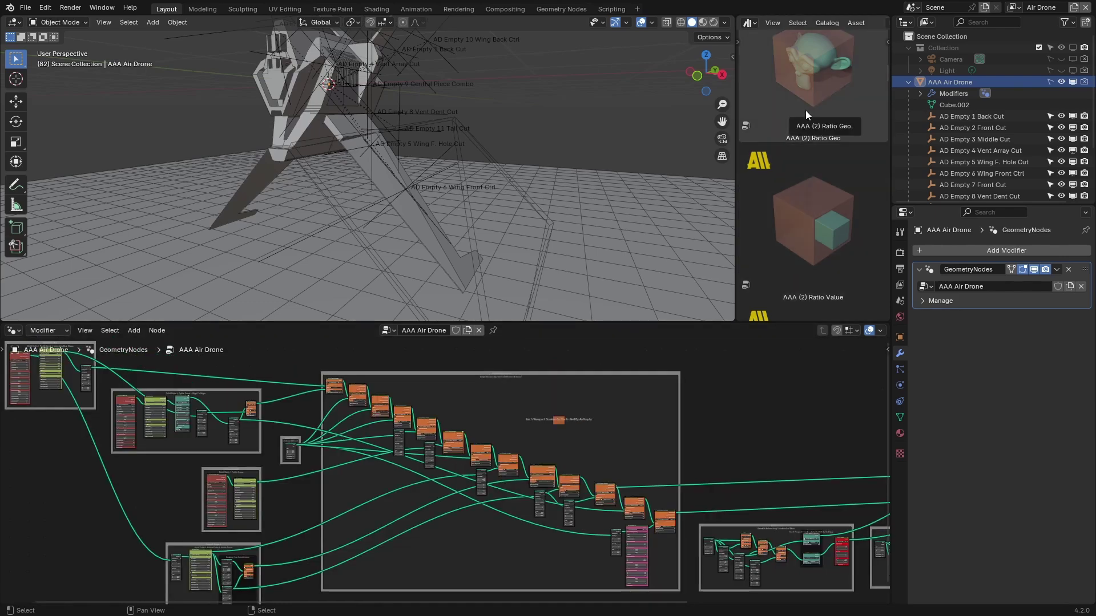
Step: Maximize the asset browser, return to the start of the library and expand the AAA Nodes catalog
{"action": "key", "text": "ctrl+space"}
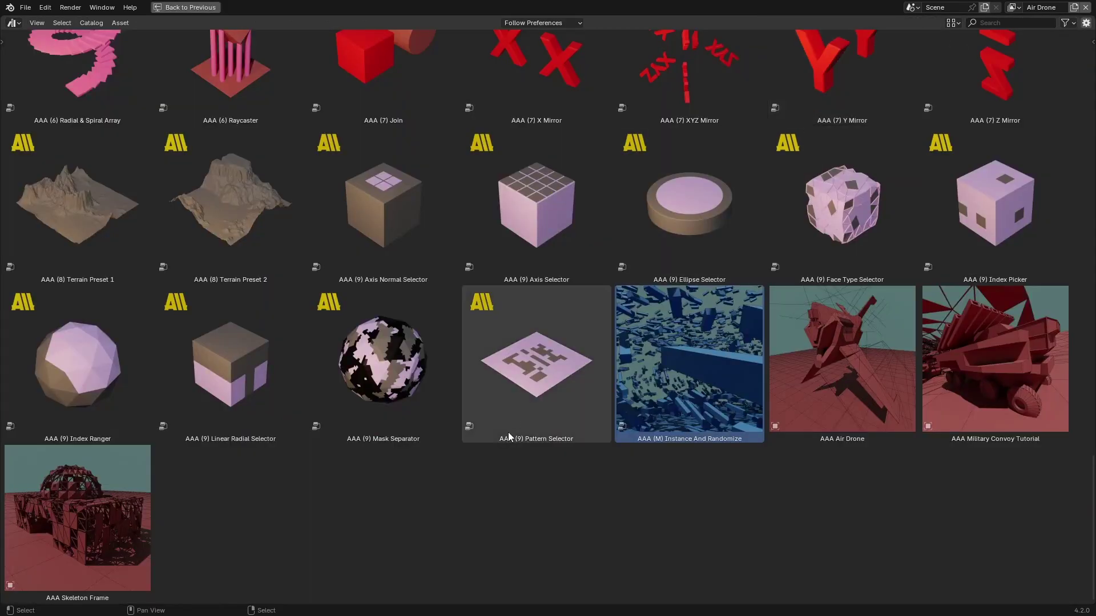
{"action": "scroll", "coordinate": [502, 467], "scroll_direction": "up", "scroll_amount": 8}
{"action": "scroll", "coordinate": [503, 468], "scroll_direction": "up", "scroll_amount": 10}
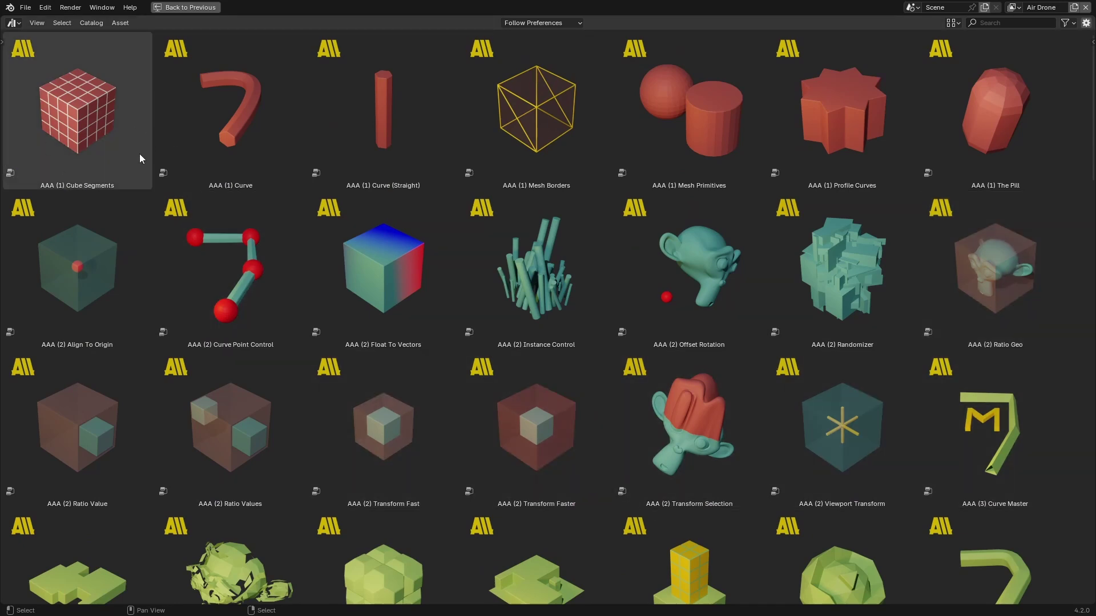
{"action": "key", "text": "t"}
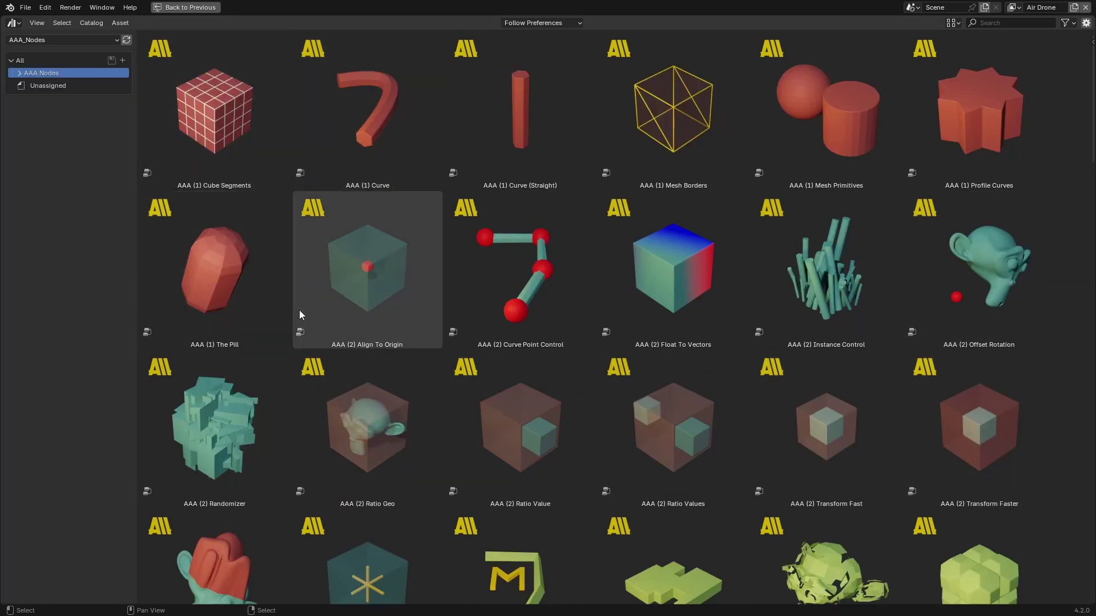
{"action": "left_click", "coordinate": [19, 73]}
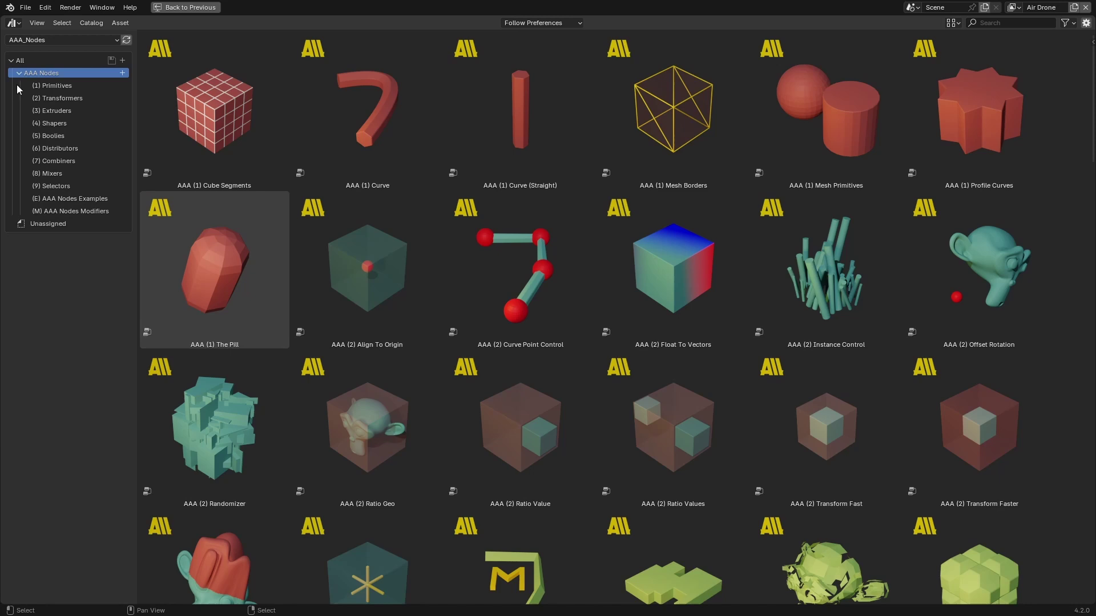
Step: Browse each AAA Nodes catalog in order, from (1) Primitives through (9) Selectors to (E) AAA Nodes Examples and (M) AAA Nodes Modifiers
{"action": "left_click", "coordinate": [58, 87]}
{"action": "left_click", "coordinate": [57, 96]}
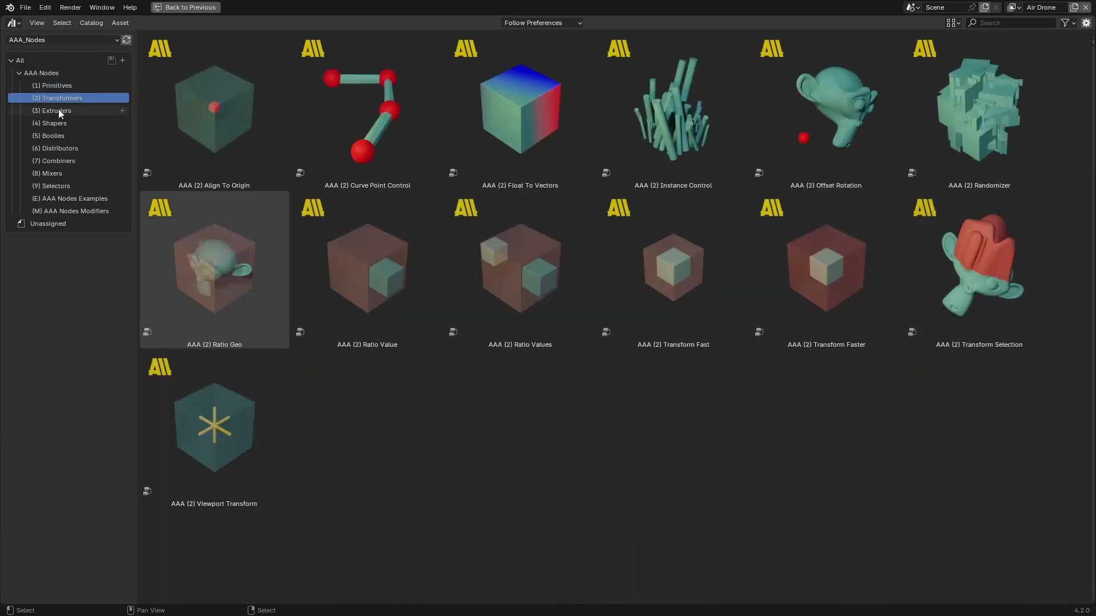
{"action": "left_click", "coordinate": [58, 110]}
{"action": "left_click", "coordinate": [59, 124]}
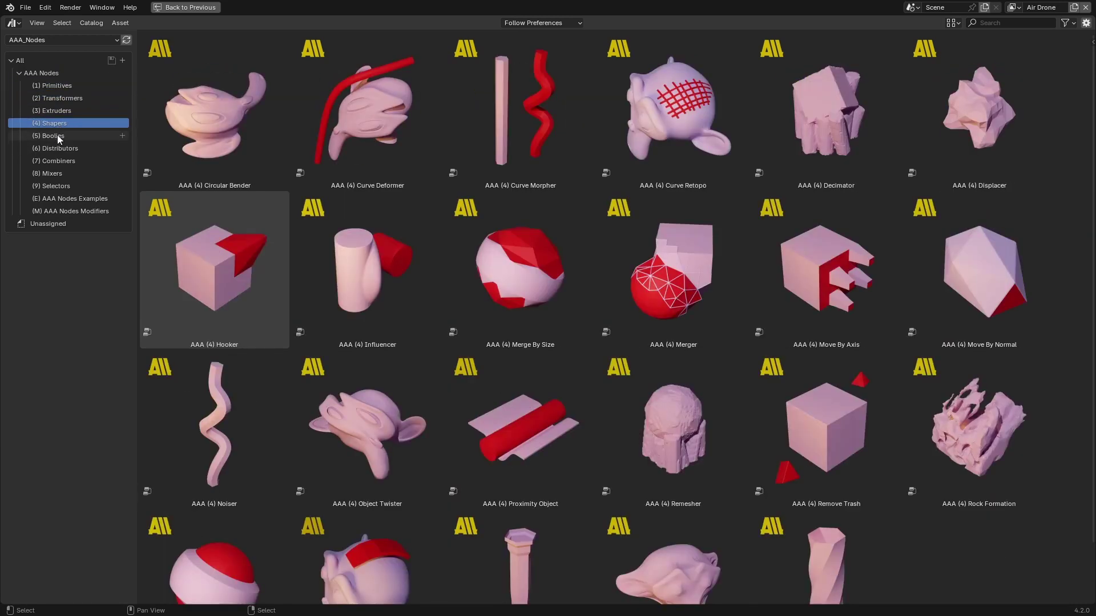
{"action": "left_click", "coordinate": [57, 136]}
{"action": "left_click", "coordinate": [53, 149]}
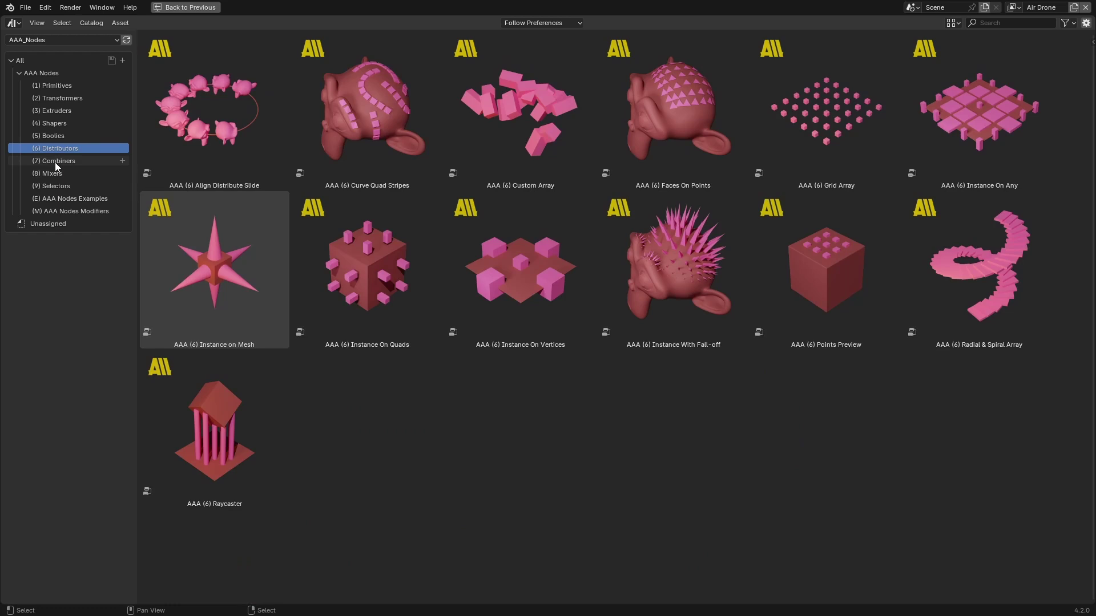
{"action": "left_click", "coordinate": [55, 162]}
{"action": "left_click", "coordinate": [54, 173]}
{"action": "left_click", "coordinate": [54, 186]}
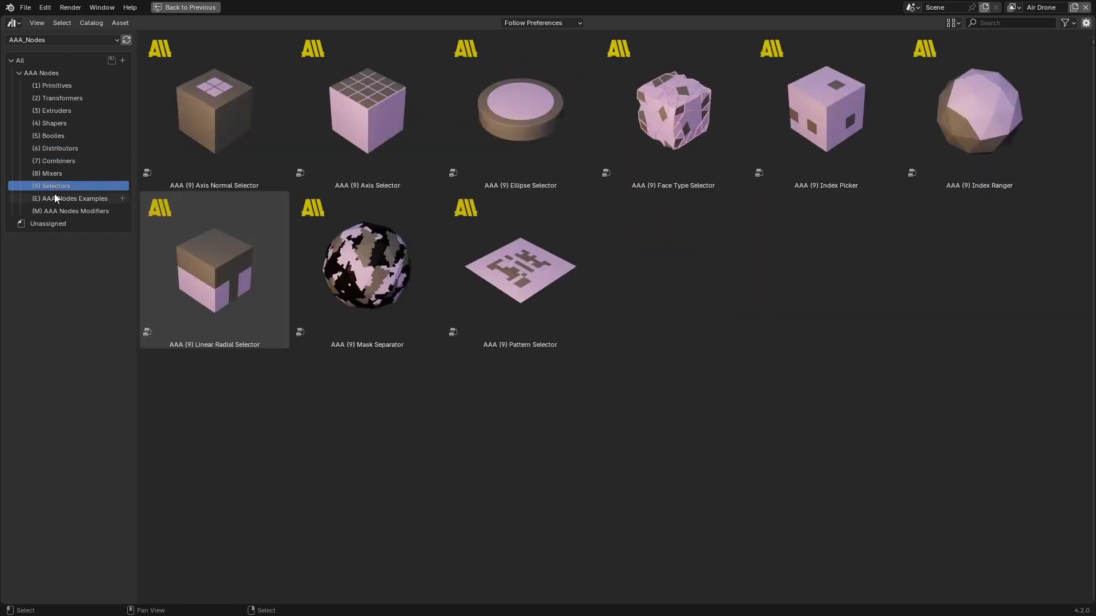
{"action": "left_click", "coordinate": [56, 198]}
{"action": "left_click", "coordinate": [57, 209]}
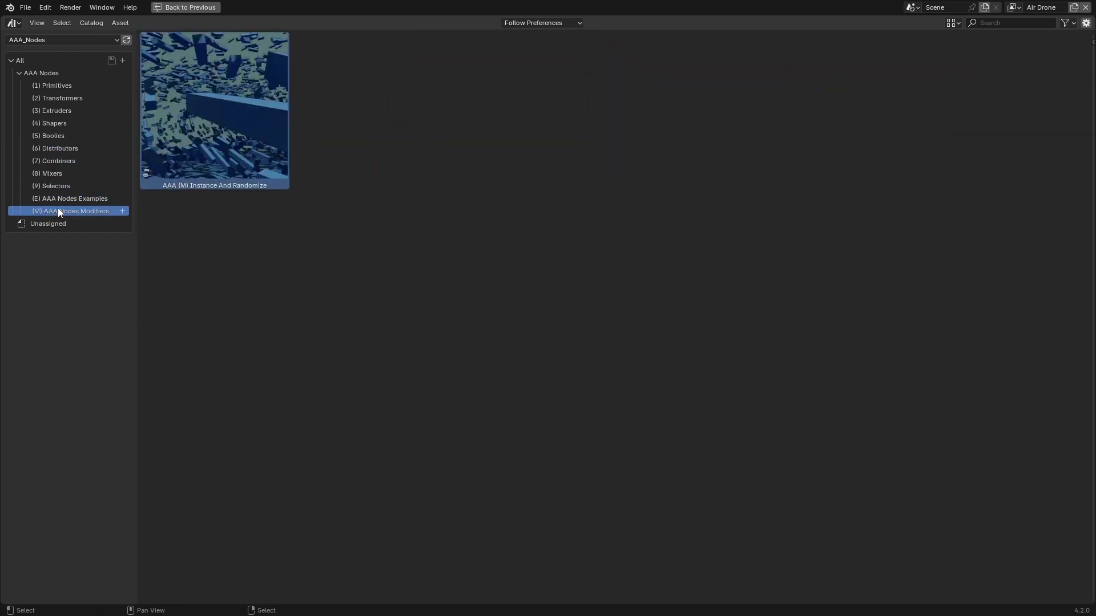
Step: Restore the asset browser to its normal size without the catalog list, and switch the view layer to Skeleton Frame
{"action": "key", "text": "ctrl+space"}
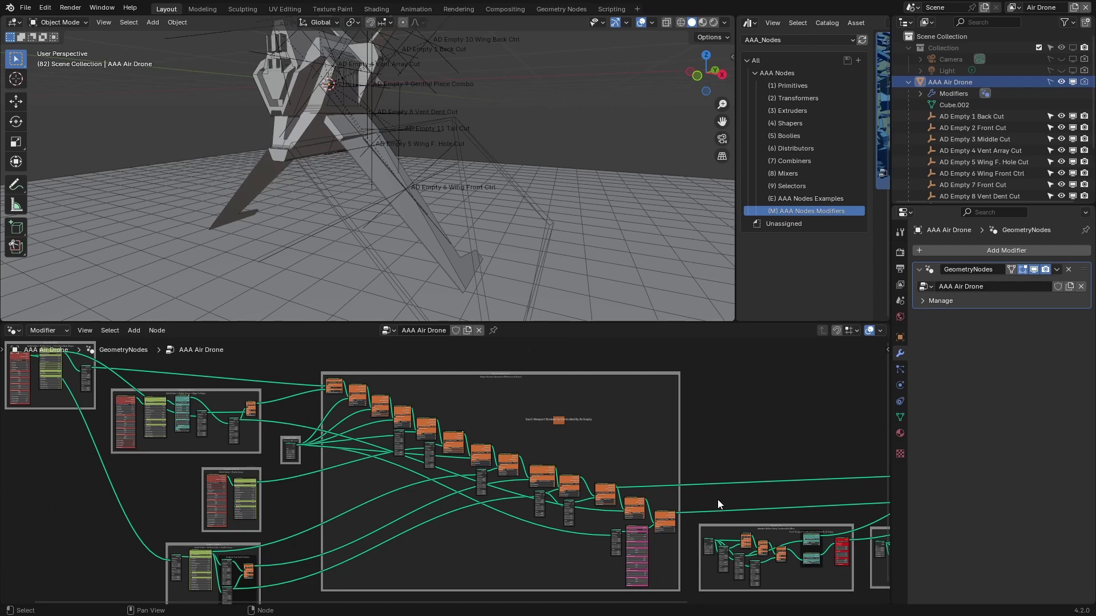
{"action": "key", "text": "t"}
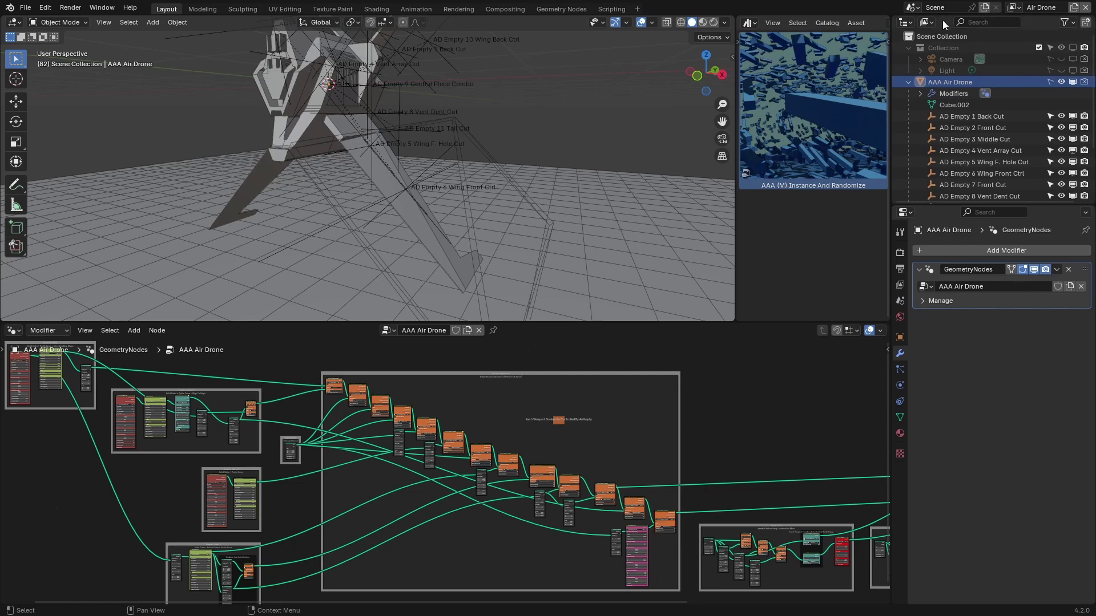
{"action": "left_click", "coordinate": [1013, 7]}
{"action": "left_click", "coordinate": [957, 58]}
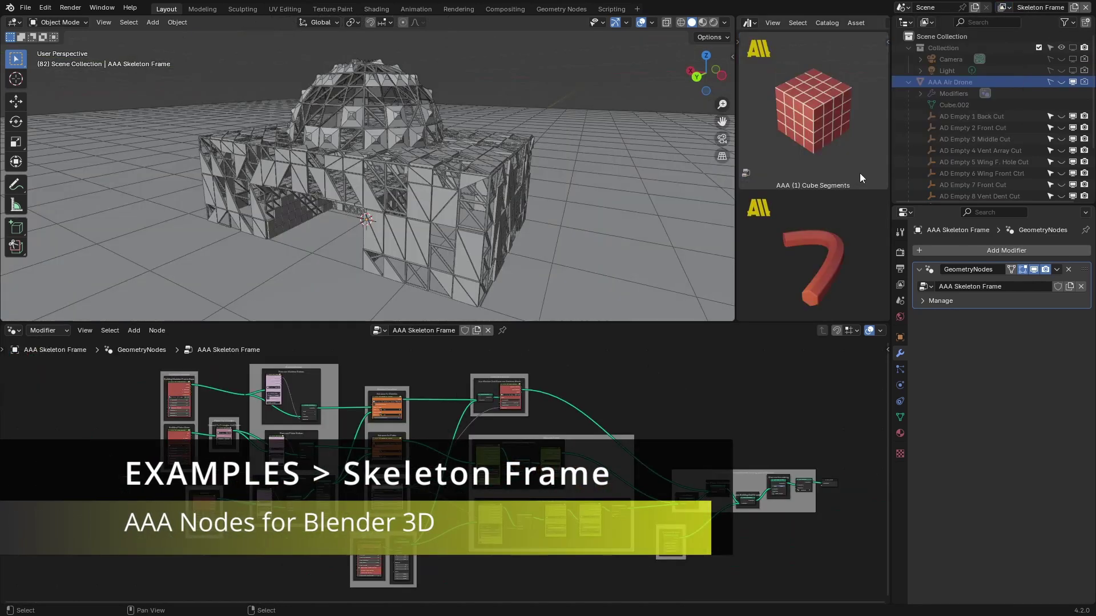
Step: Select the AAA (1) Cube Segments asset and examine the base mesh, Plates To Triangles and Entrance frames in the Skeleton Frame node tree
{"action": "left_click", "coordinate": [828, 125]}
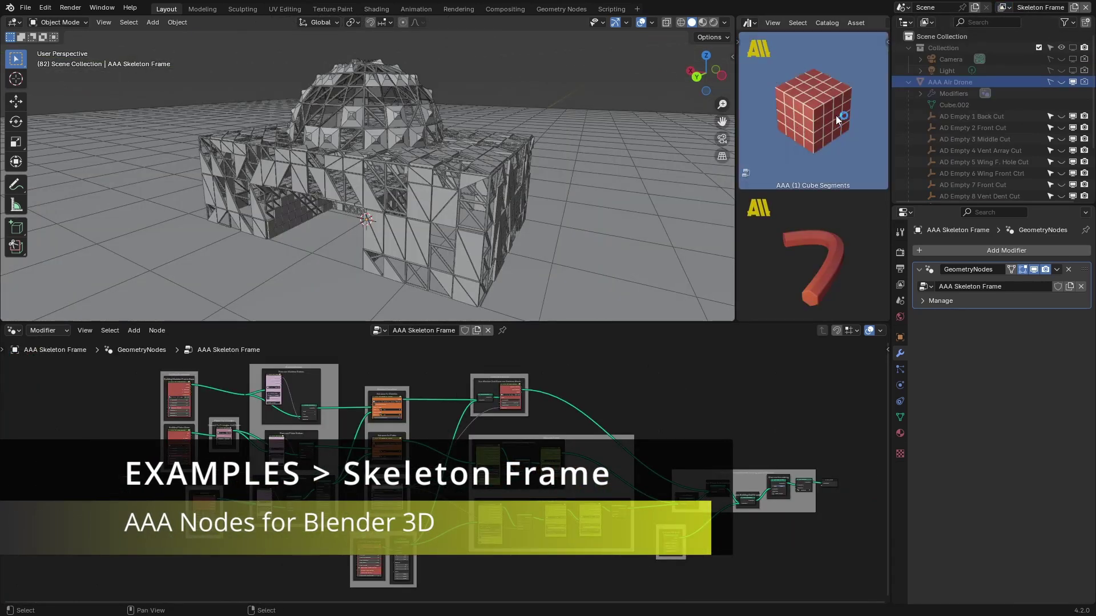
{"action": "scroll", "coordinate": [378, 447], "scroll_direction": "up", "scroll_amount": 3}
{"action": "middle_click_drag", "start_coordinate": [377, 447], "coordinate": [488, 471]}
{"action": "scroll", "coordinate": [423, 462], "scroll_direction": "up", "scroll_amount": 10}
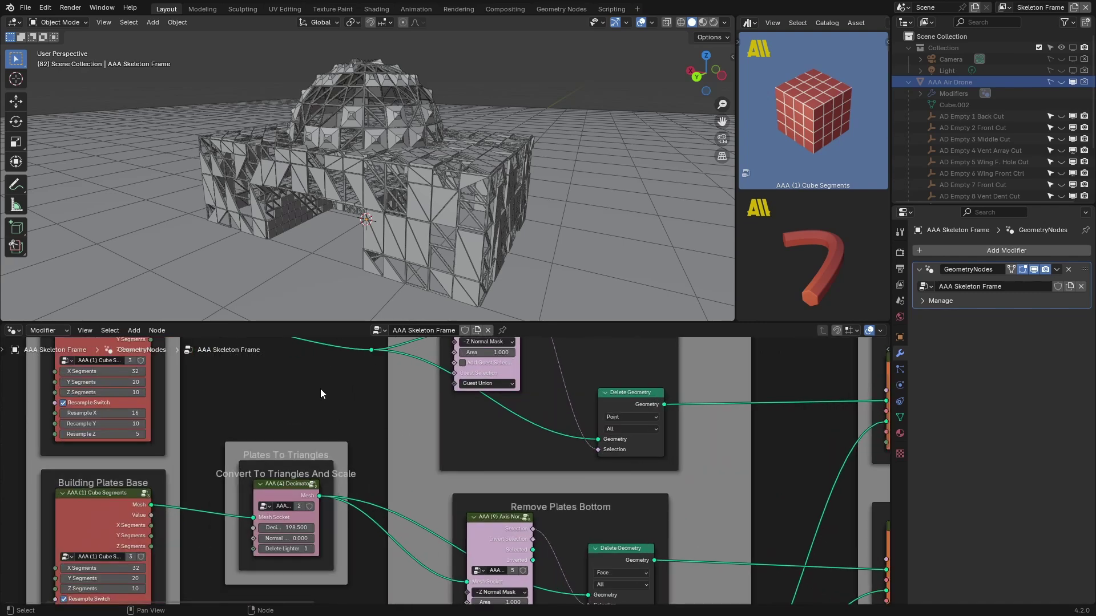
{"action": "middle_click_drag", "start_coordinate": [324, 394], "coordinate": [485, 481]}
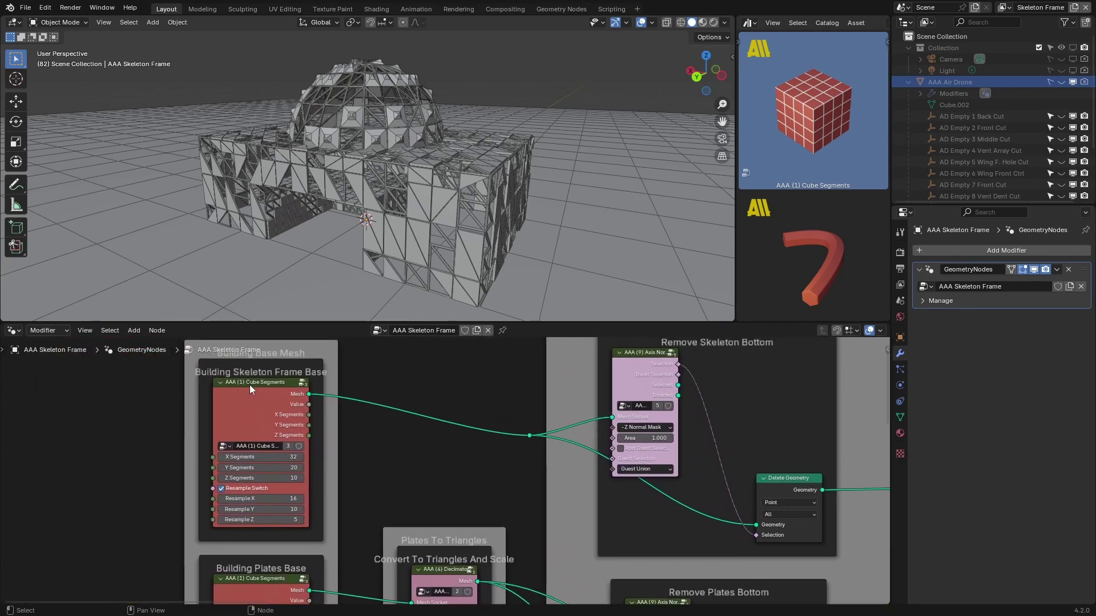
{"action": "scroll", "coordinate": [385, 468], "scroll_direction": "down", "scroll_amount": 3}
{"action": "middle_click_drag", "start_coordinate": [372, 434], "coordinate": [311, 322]}
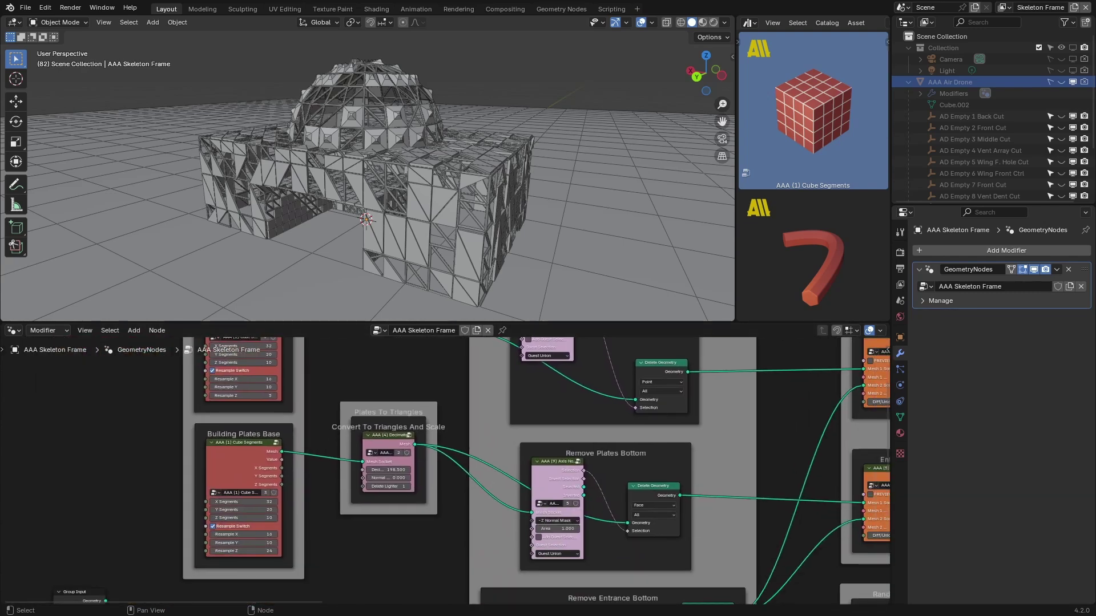
{"action": "scroll", "coordinate": [361, 549], "scroll_direction": "down", "scroll_amount": 3}
{"action": "middle_click_drag", "start_coordinate": [361, 549], "coordinate": [318, 482]}
{"action": "scroll", "coordinate": [319, 479], "scroll_direction": "down", "scroll_amount": 2}
{"action": "scroll", "coordinate": [297, 475], "scroll_direction": "down", "scroll_amount": 2}
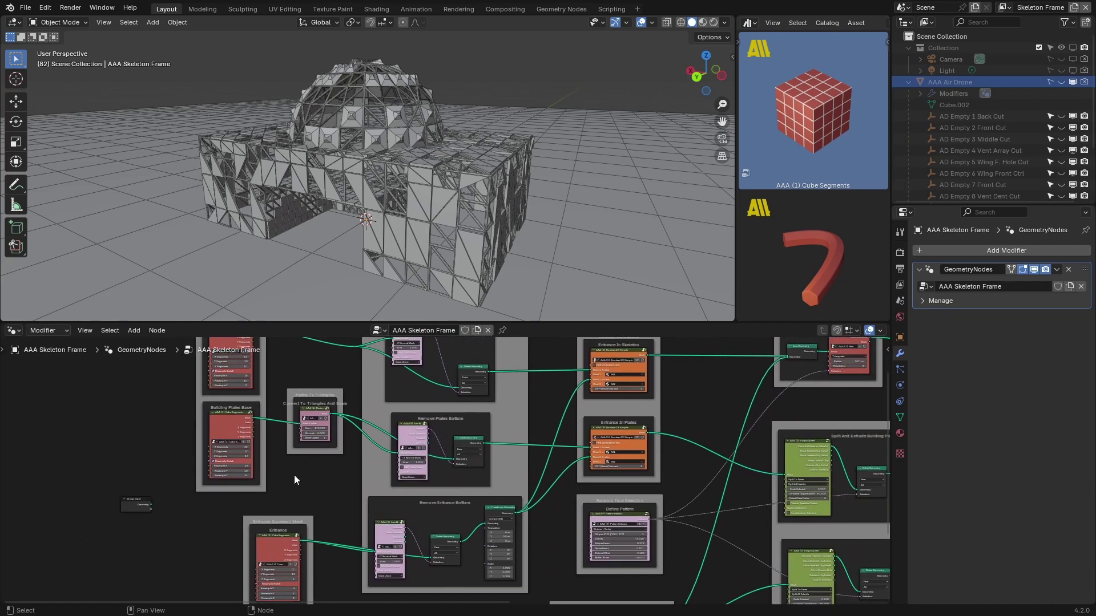
Step: Select the AAA (1) The Pill asset and examine the Building Base Mesh and Remove Bottom frames in the node tree
{"action": "scroll", "coordinate": [847, 186], "scroll_direction": "down", "scroll_amount": 15}
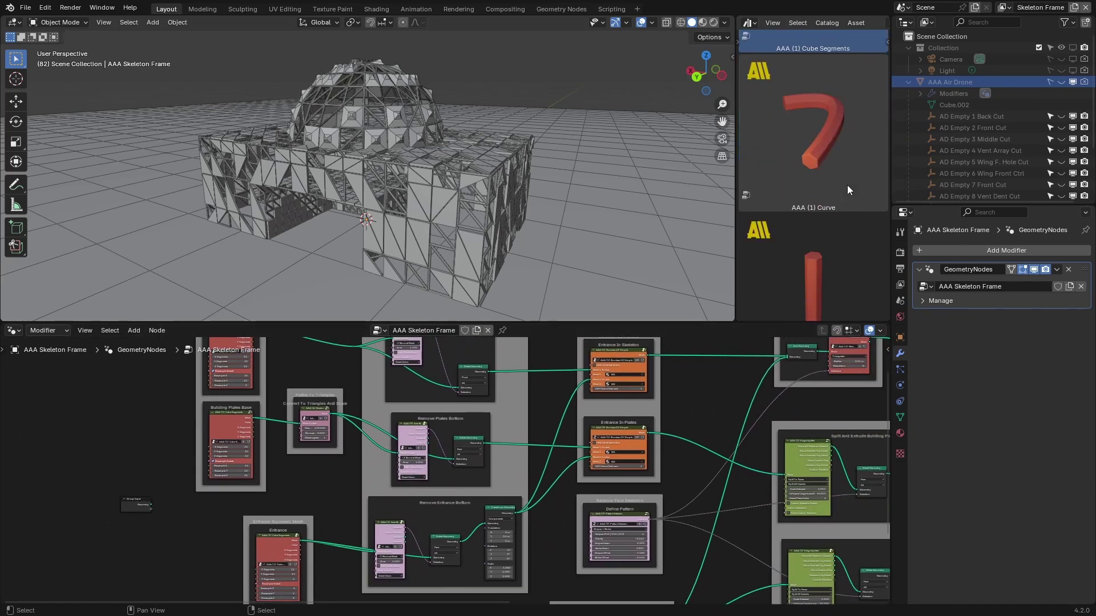
{"action": "scroll", "coordinate": [847, 184], "scroll_direction": "down", "scroll_amount": 6}
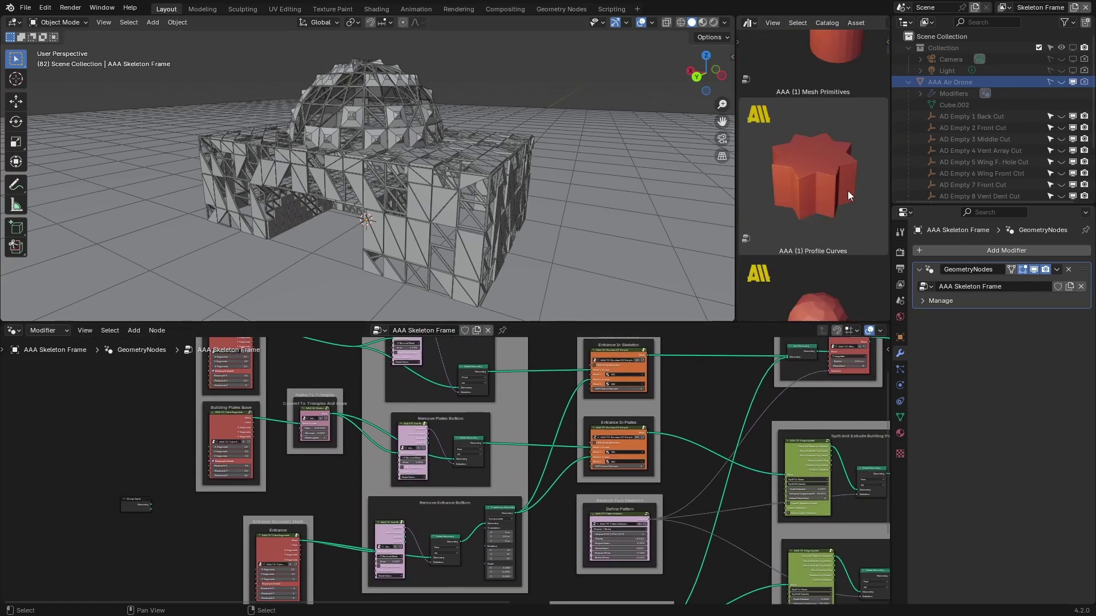
{"action": "left_click", "coordinate": [859, 139]}
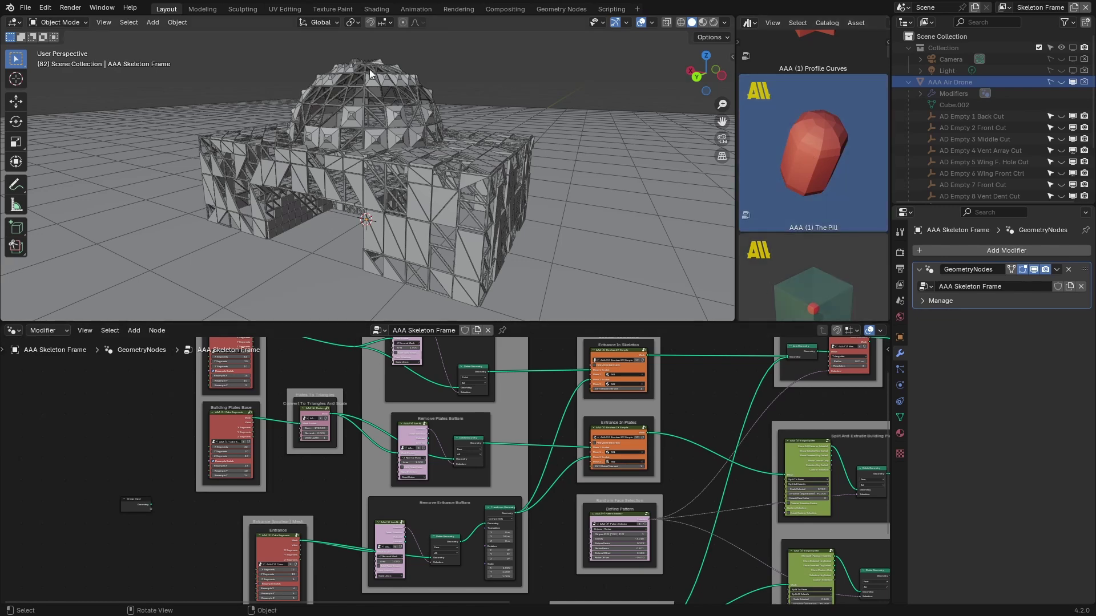
{"action": "scroll", "coordinate": [290, 530], "scroll_direction": "down", "scroll_amount": 2}
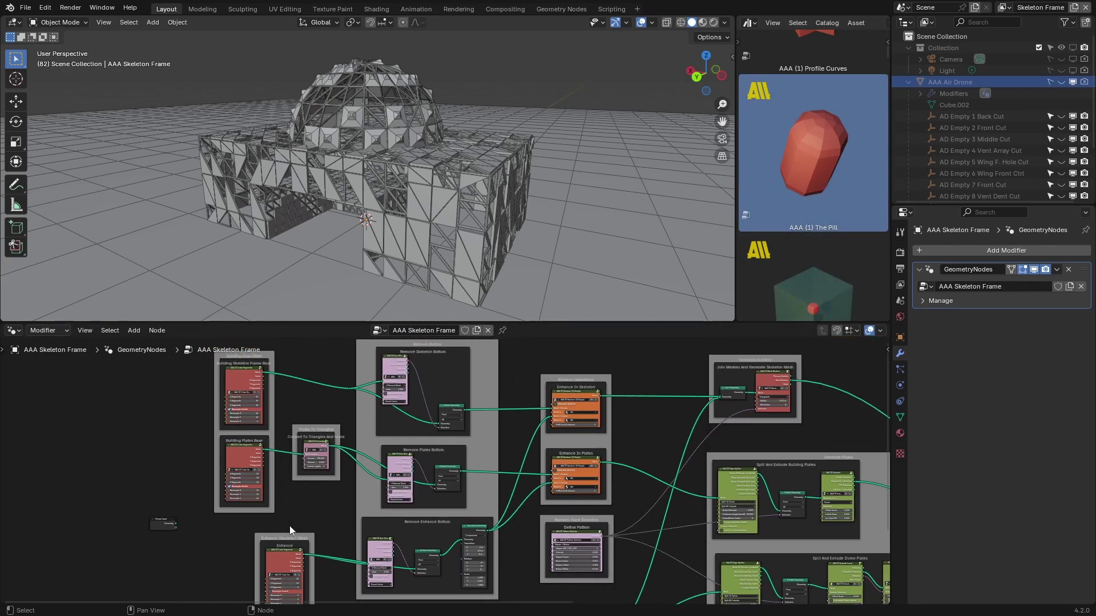
{"action": "scroll", "coordinate": [289, 408], "scroll_direction": "up", "scroll_amount": 4}
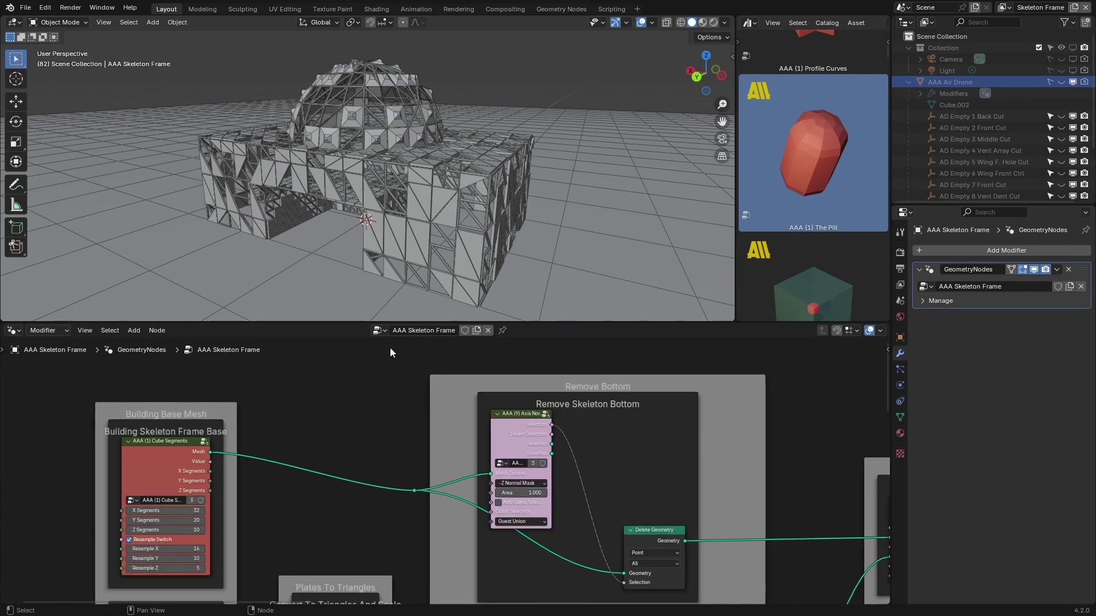
{"action": "middle_click_drag", "start_coordinate": [293, 503], "coordinate": [319, 479]}
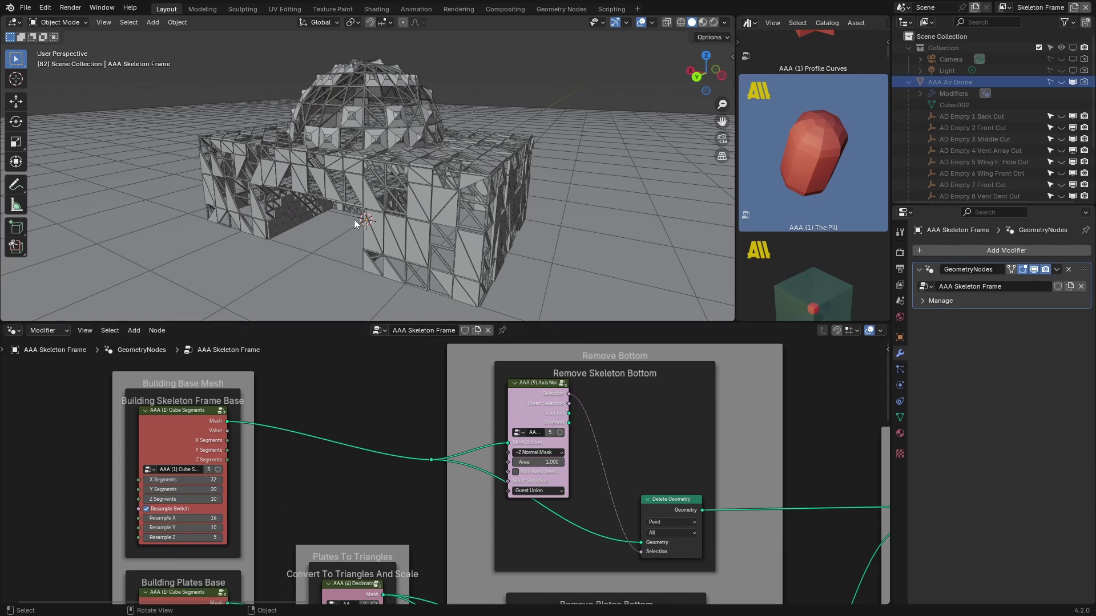
Step: Inspect the skeleton building in the 3D viewport, from inside its entrance up to a close view of the dome
{"action": "mouse_move", "coordinate": [355, 224]}
{"action": "middle_mouse_down"}
{"action": "mouse_move", "coordinate": [340, 217]}
{"action": "mouse_move", "coordinate": [343, 228]}
{"action": "middle_mouse_up"}
{"action": "scroll", "coordinate": [340, 216], "scroll_direction": "up", "scroll_amount": 5}
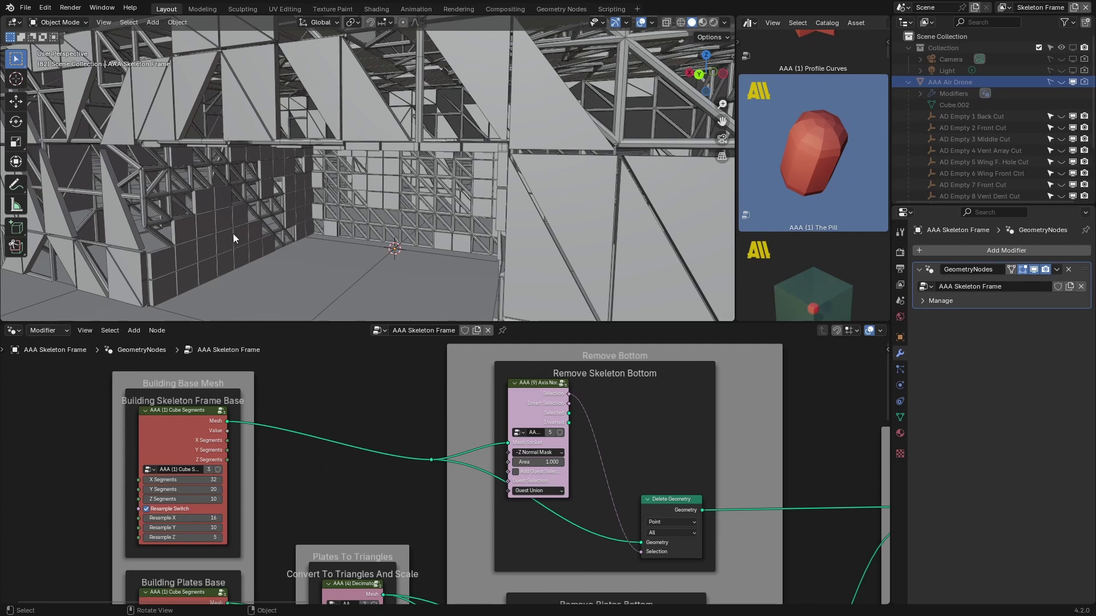
{"action": "scroll", "coordinate": [252, 223], "scroll_direction": "down", "scroll_amount": 10}
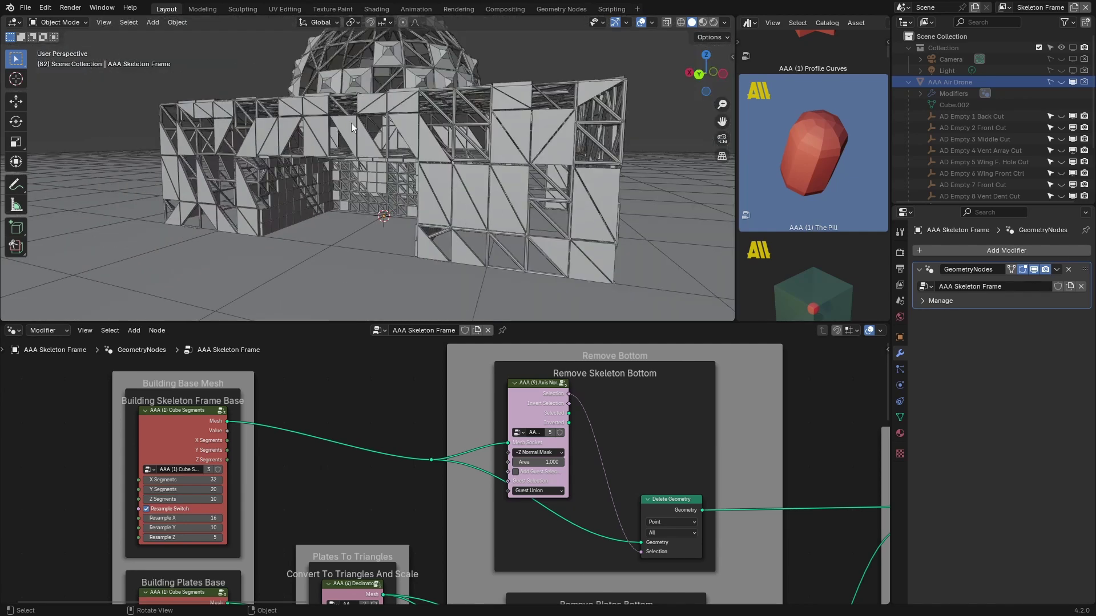
{"action": "middle_click_drag", "start_coordinate": [365, 148], "coordinate": [385, 97]}
{"action": "scroll", "coordinate": [402, 94], "scroll_direction": "up", "scroll_amount": 8}
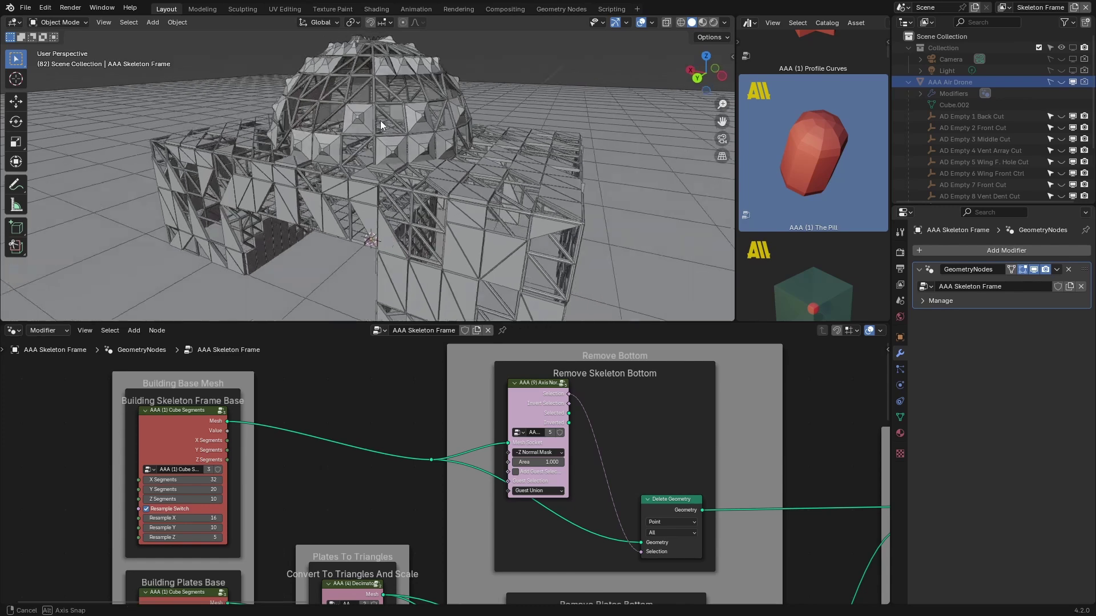
Step: Browse the asset library down to the AAA (3) Edge Splitter and AAA (3) Extrude Inset node groups
{"action": "scroll", "coordinate": [383, 157], "scroll_direction": "down", "scroll_amount": 3}
{"action": "scroll", "coordinate": [837, 247], "scroll_direction": "down", "scroll_amount": 8}
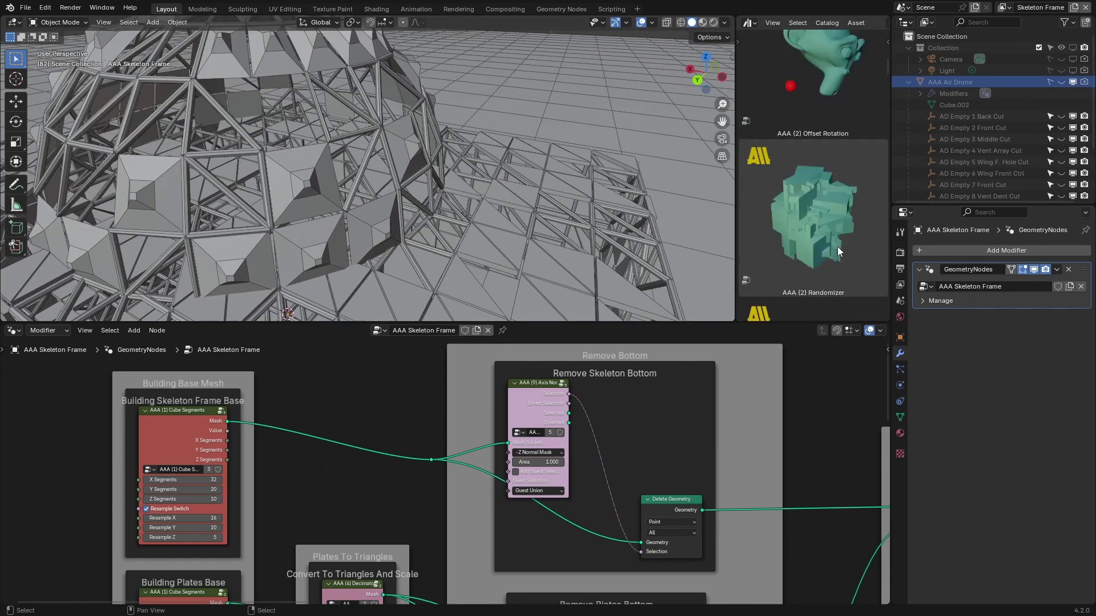
{"action": "scroll", "coordinate": [837, 248], "scroll_direction": "down", "scroll_amount": 10}
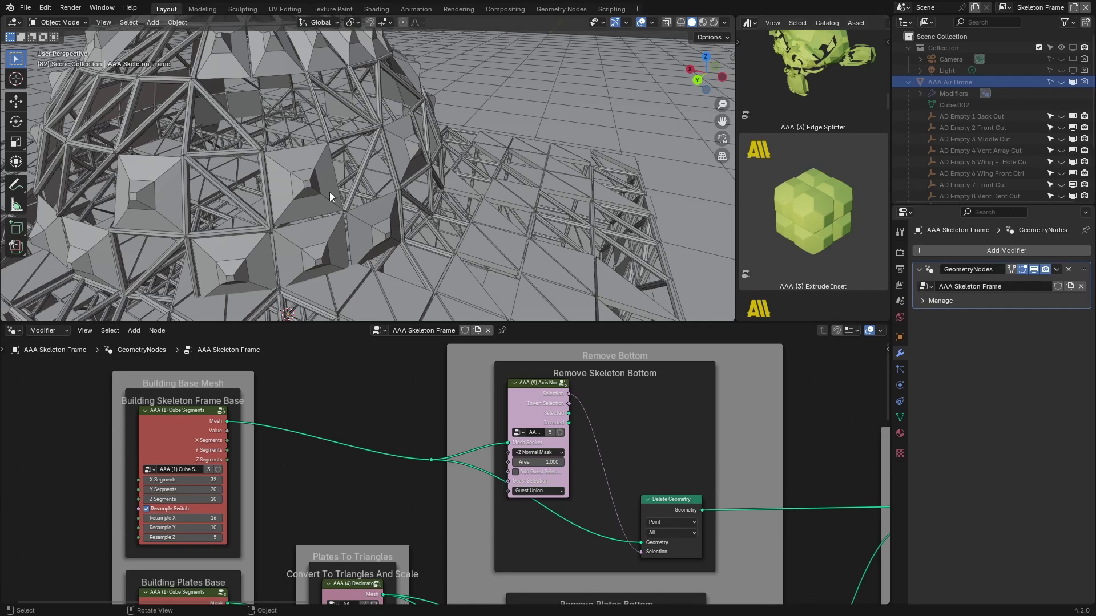
Step: Examine the dome's plates and the node tree's Boolean Operations, Generate Skeleton and Generate Plates frames
{"action": "middle_click_drag", "start_coordinate": [330, 191], "coordinate": [386, 150]}
{"action": "scroll", "coordinate": [351, 396], "scroll_direction": "down", "scroll_amount": 20}
{"action": "middle_click_drag", "start_coordinate": [332, 395], "coordinate": [228, 377]}
{"action": "scroll", "coordinate": [342, 423], "scroll_direction": "up", "scroll_amount": 12}
{"action": "middle_click_drag", "start_coordinate": [392, 455], "coordinate": [437, 482]}
{"action": "scroll", "coordinate": [442, 485], "scroll_direction": "up", "scroll_amount": 5}
{"action": "scroll", "coordinate": [443, 489], "scroll_direction": "up", "scroll_amount": 2}
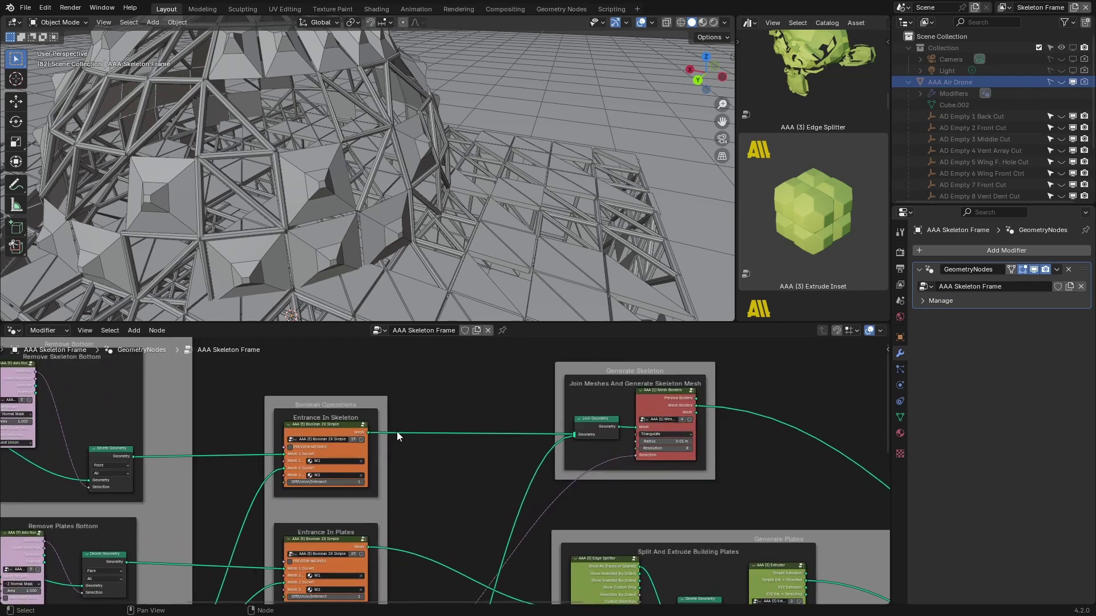
{"action": "scroll", "coordinate": [475, 519], "scroll_direction": "down", "scroll_amount": 5}
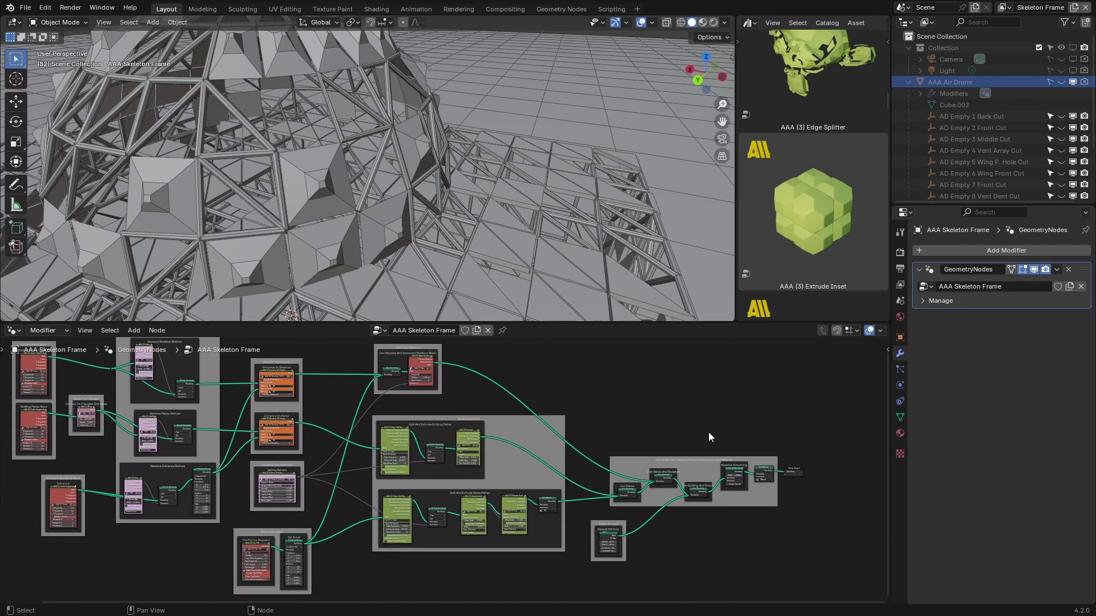
Step: Switch the 3D viewport to Rendered shading with the whole skeleton building and its complete node tree in view
{"action": "left_click", "coordinate": [714, 23]}
{"action": "scroll", "coordinate": [525, 213], "scroll_direction": "down", "scroll_amount": 5}
{"action": "middle_click_drag", "start_coordinate": [536, 203], "coordinate": [608, 201]}
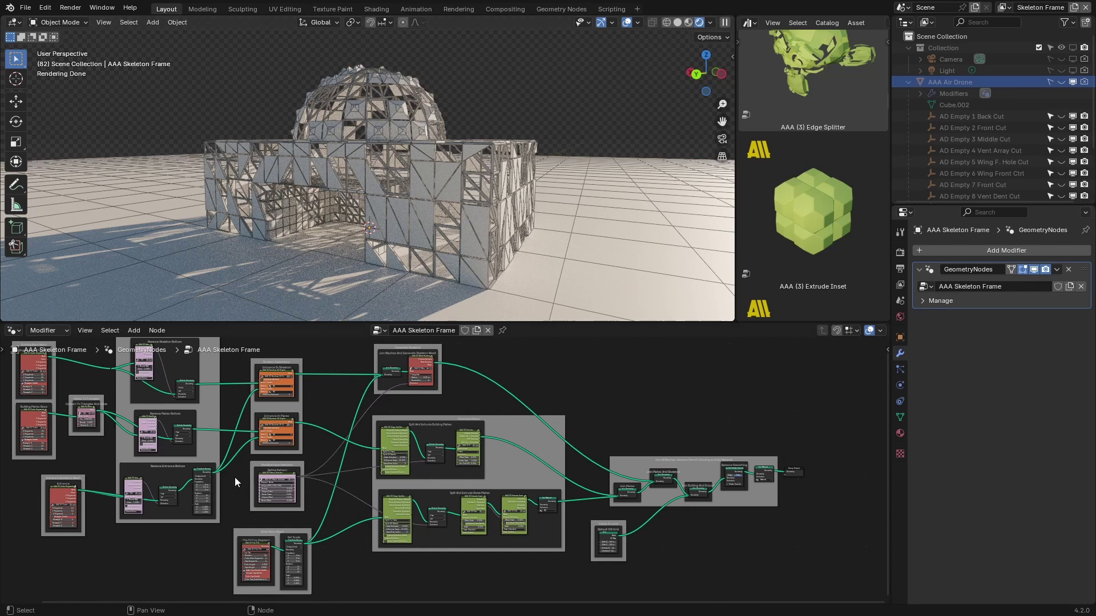
{"action": "scroll", "coordinate": [331, 461], "scroll_direction": "down", "scroll_amount": 1}
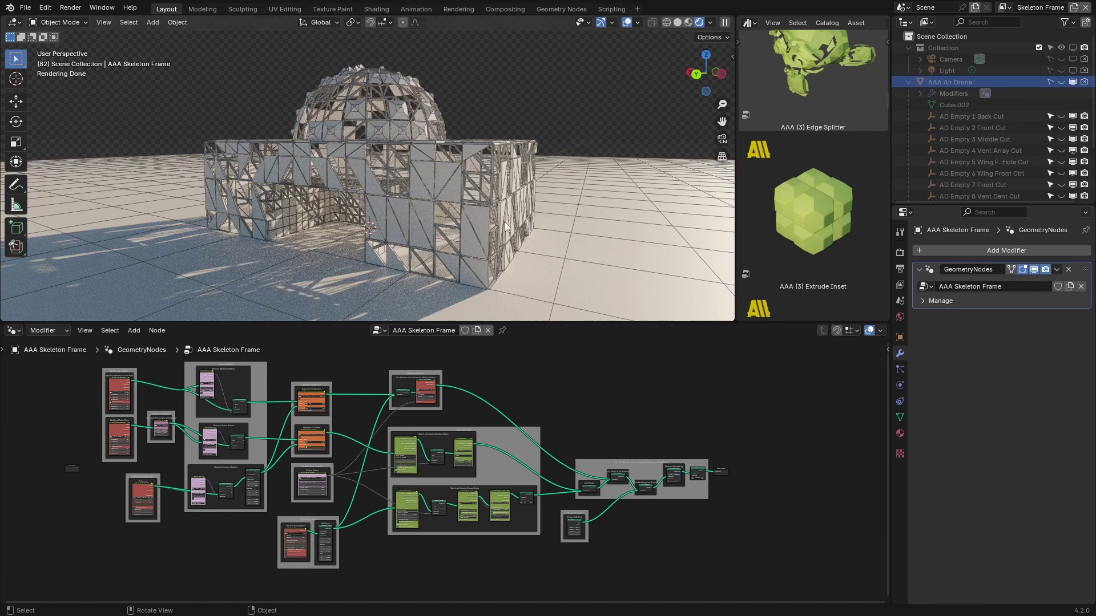
Step: Examine the rendered skeleton building's wall frames and plates up close from different angles
{"action": "scroll", "coordinate": [522, 210], "scroll_direction": "up", "scroll_amount": 4}
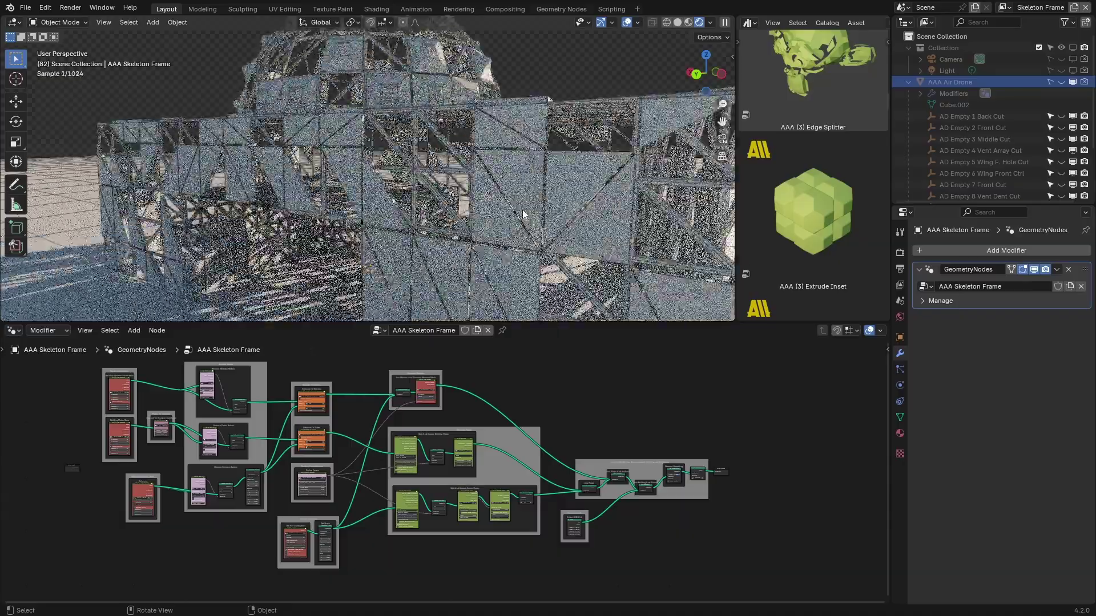
{"action": "middle_click_drag", "start_coordinate": [522, 210], "coordinate": [496, 214]}
{"action": "middle_click_drag", "start_coordinate": [542, 246], "coordinate": [457, 153], "text": "ctrl"}
{"action": "scroll", "coordinate": [318, 176], "scroll_direction": "down", "scroll_amount": 5}
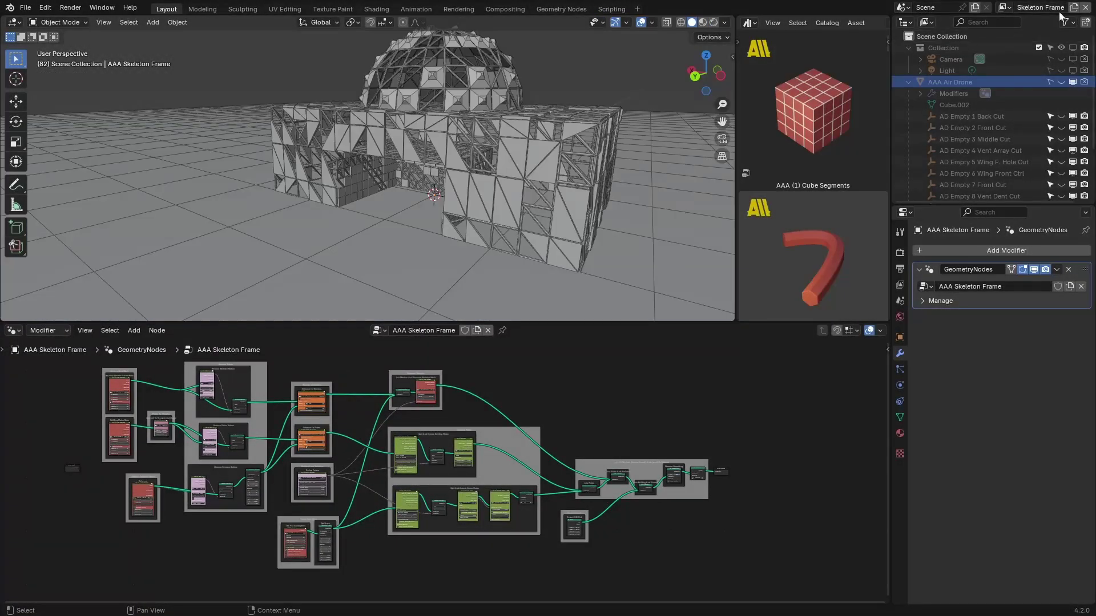
Step: Switch to the Instance And Randomize view layer and view its whole field of scattered blocks from outside
{"action": "left_click", "coordinate": [1004, 6]}
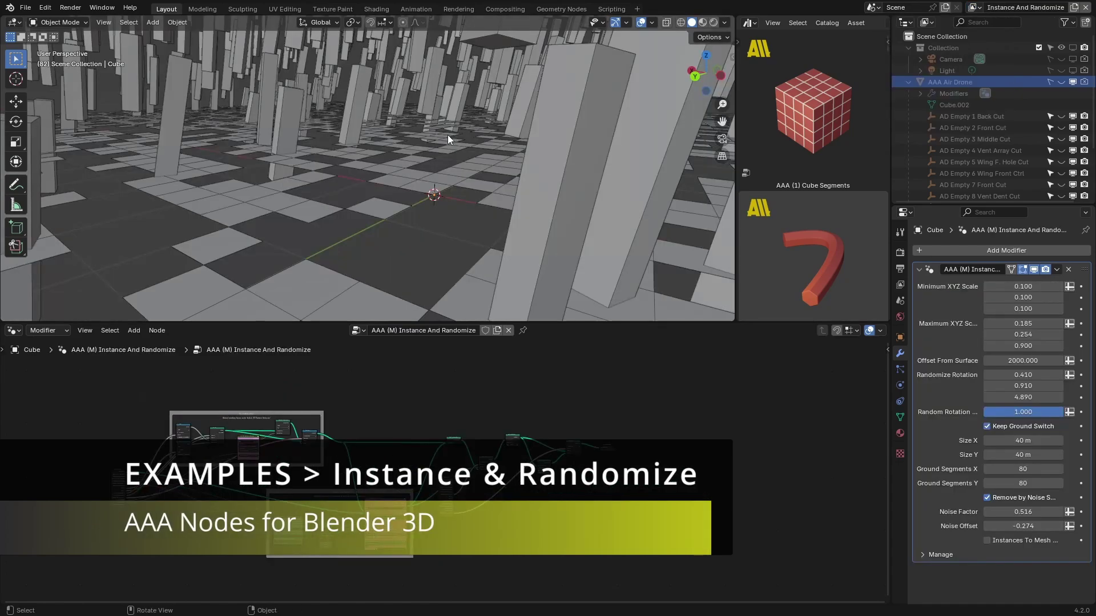
{"action": "mouse_move", "coordinate": [447, 134]}
{"action": "middle_mouse_down"}
{"action": "mouse_move", "coordinate": [467, 187]}
{"action": "mouse_move", "coordinate": [556, 217]}
{"action": "mouse_move", "coordinate": [429, 125]}
{"action": "middle_mouse_up"}
{"action": "middle_click_drag", "start_coordinate": [590, 131], "coordinate": [560, 224]}
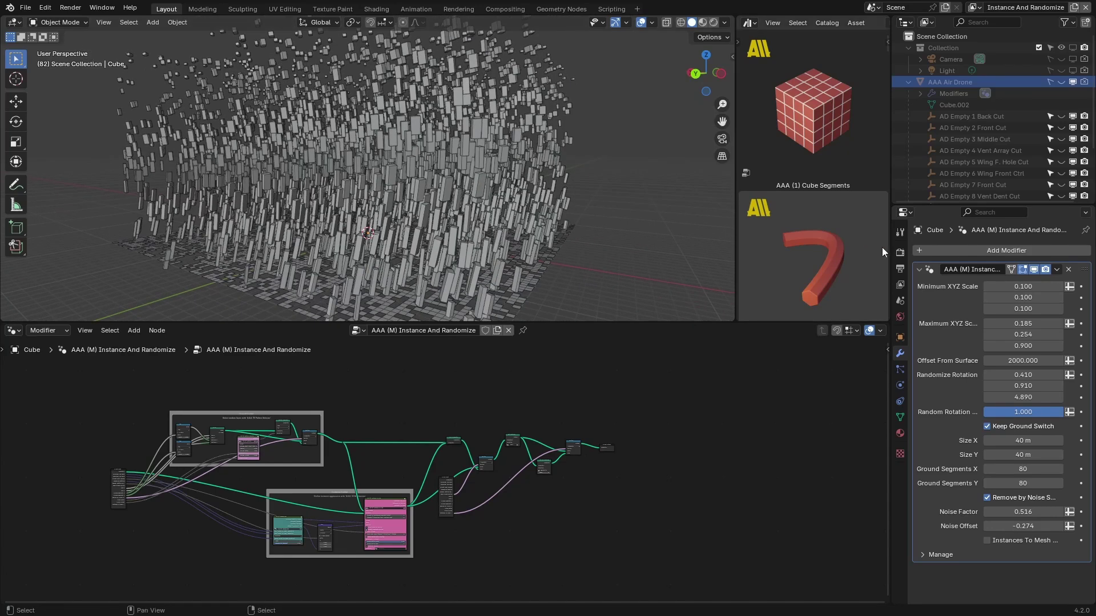
Step: Browse the asset library through its numbered categories to find the AAA (M) Instance And Randomize asset
{"action": "scroll", "coordinate": [830, 231], "scroll_direction": "down", "scroll_amount": 8}
{"action": "scroll", "coordinate": [834, 238], "scroll_direction": "down", "scroll_amount": 15}
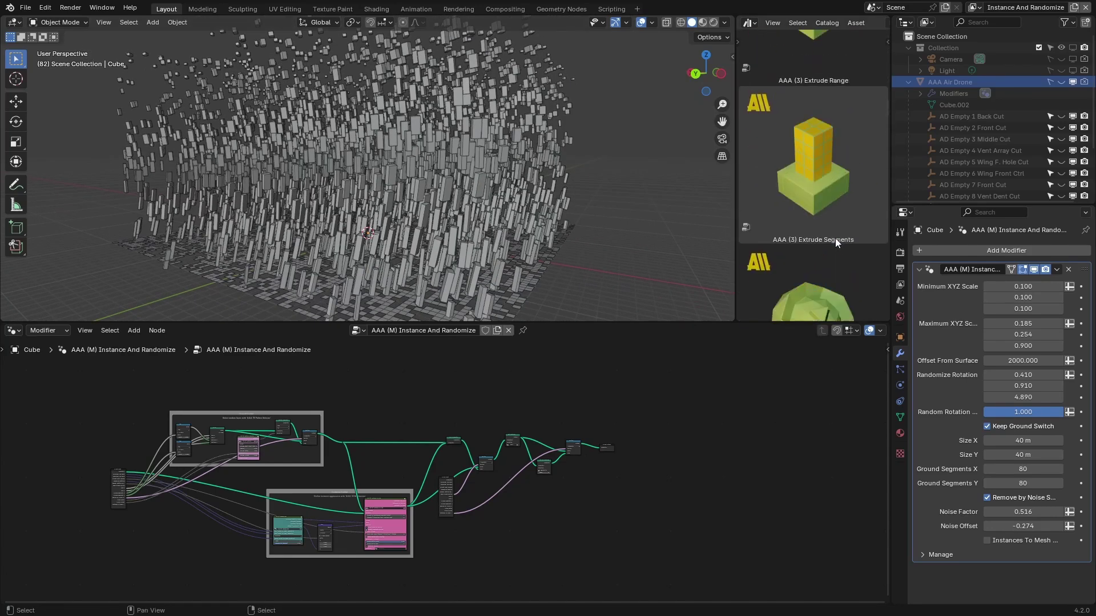
{"action": "scroll", "coordinate": [834, 238], "scroll_direction": "down", "scroll_amount": 10}
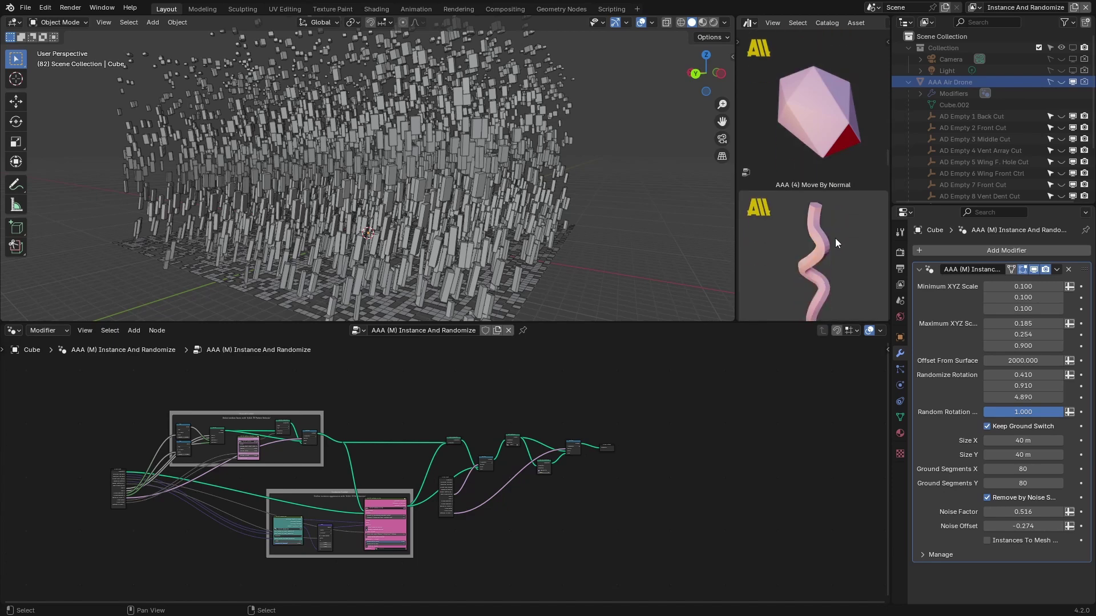
{"action": "scroll", "coordinate": [834, 245], "scroll_direction": "down", "scroll_amount": 12}
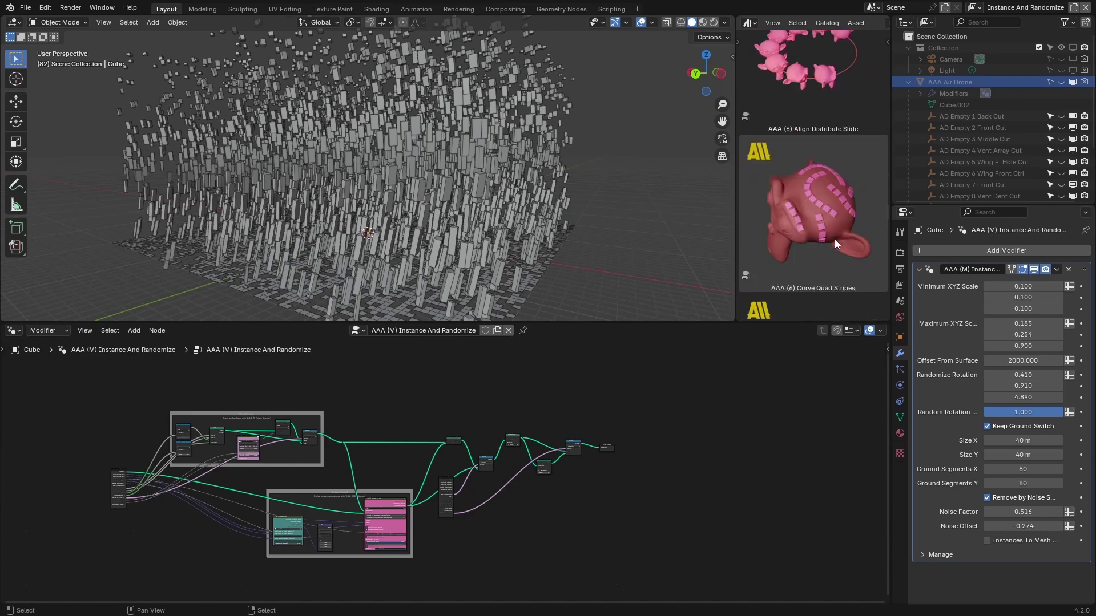
{"action": "scroll", "coordinate": [835, 246], "scroll_direction": "down", "scroll_amount": 10}
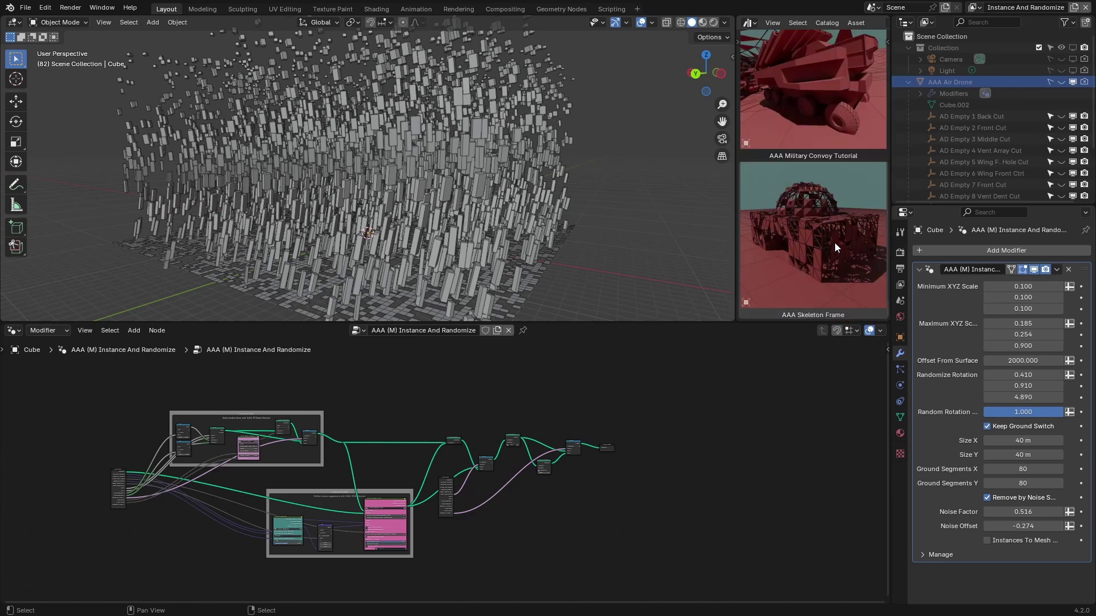
{"action": "scroll", "coordinate": [835, 242], "scroll_direction": "up", "scroll_amount": 10}
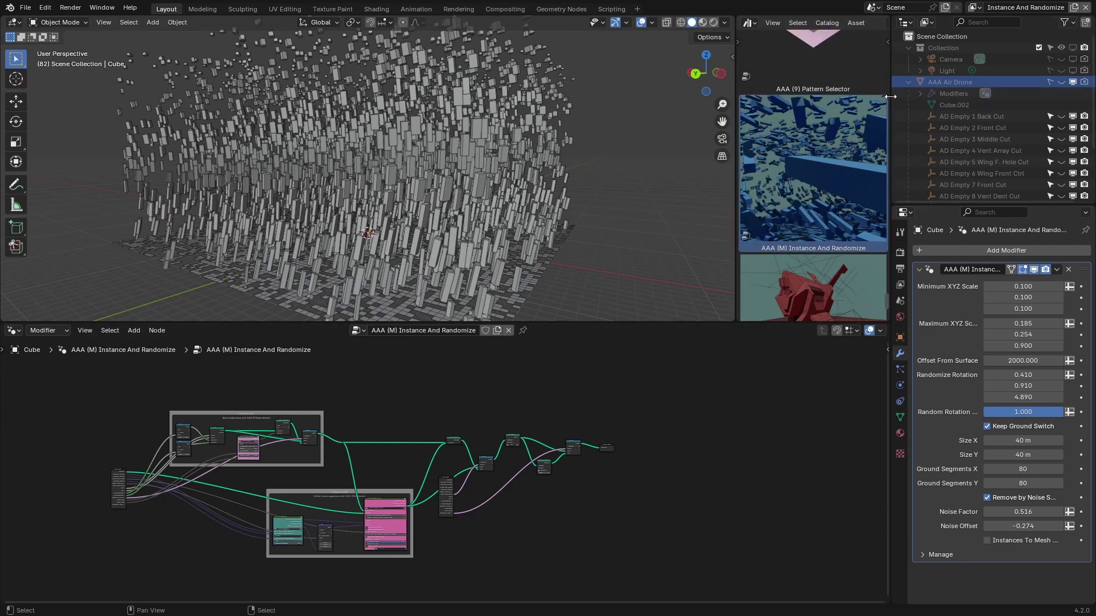
{"action": "scroll", "coordinate": [982, 157], "scroll_direction": "down", "scroll_amount": 5}
{"action": "scroll", "coordinate": [988, 159], "scroll_direction": "up", "scroll_amount": 5}
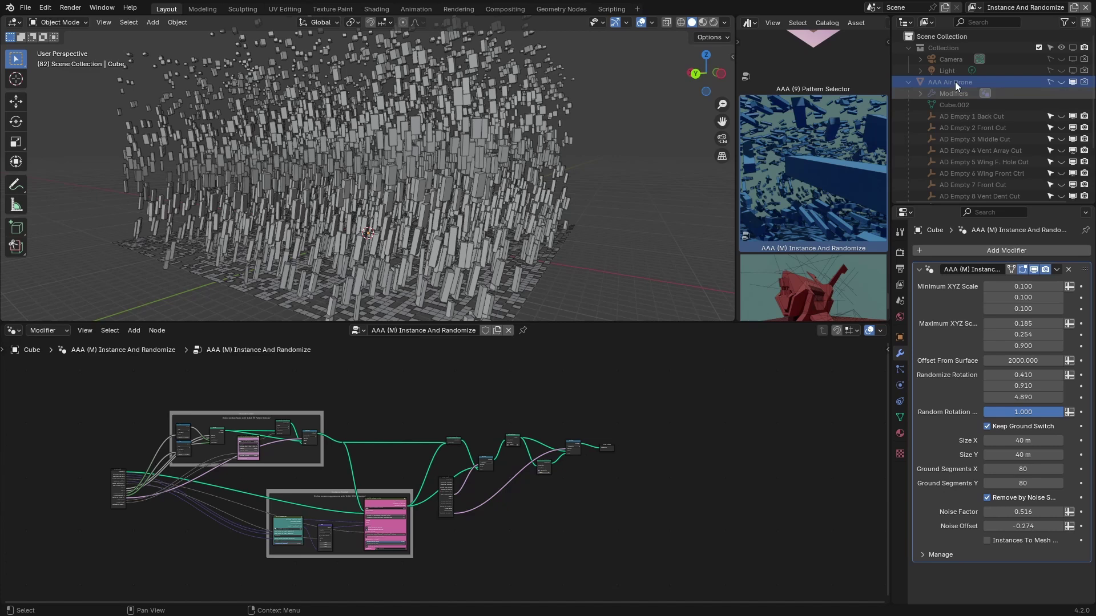
Step: Collapse the AAA Air Drone hierarchy, and remove the AAA (M) Instance And Randomize modifier from the Cube
{"action": "left_click", "coordinate": [909, 82]}
{"action": "left_click", "coordinate": [943, 115]}
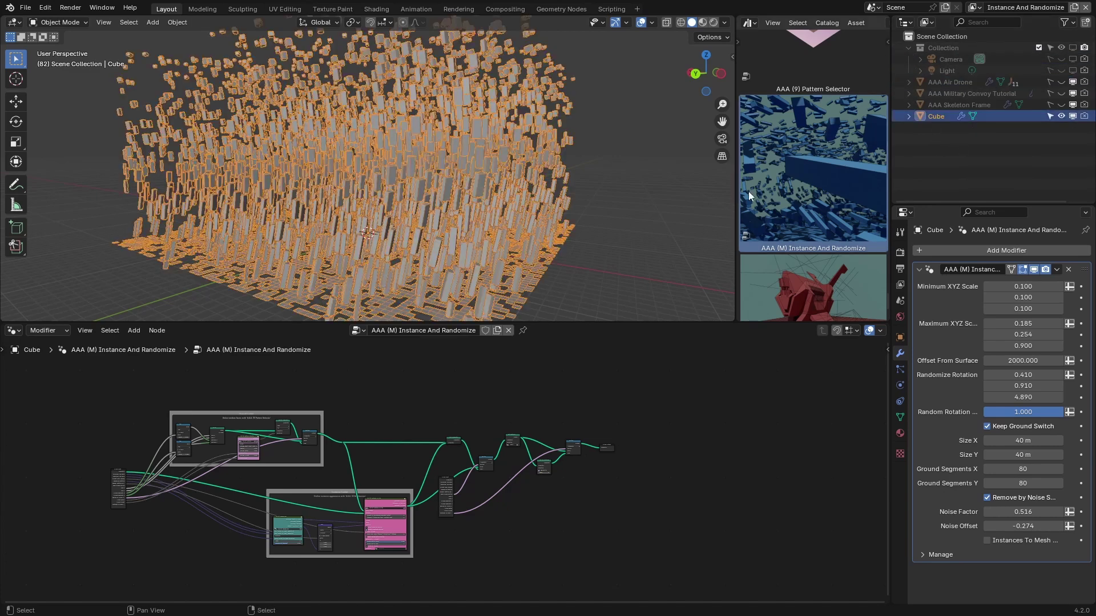
{"action": "left_click", "coordinate": [1068, 269]}
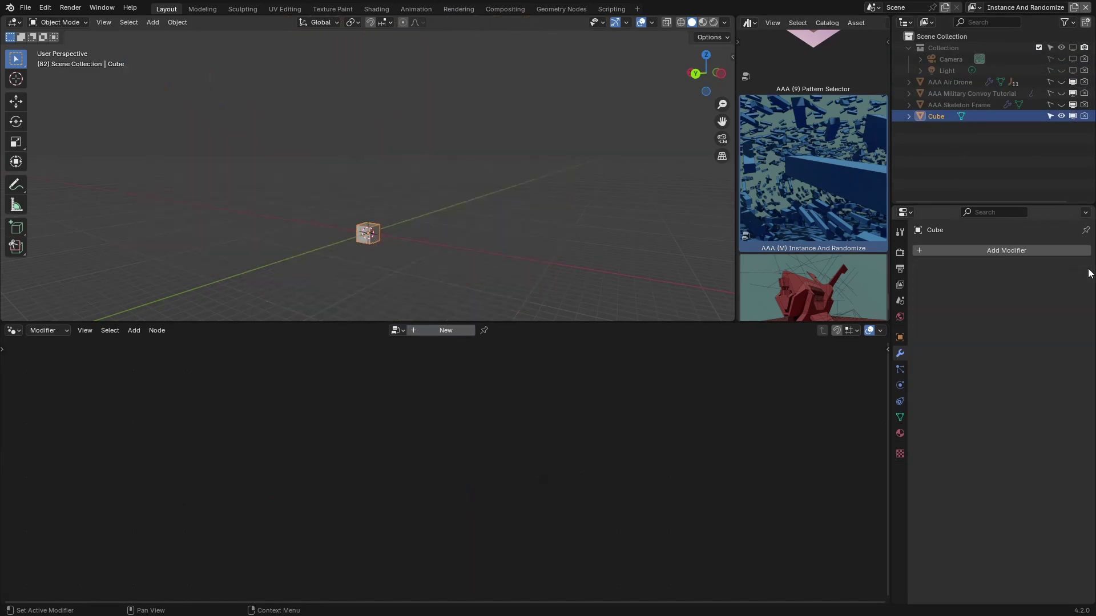
Step: Apply the AAA (M) Instance And Randomize asset from the library to the plain cube in the 3D viewport
{"action": "scroll", "coordinate": [450, 262], "scroll_direction": "up", "scroll_amount": 3}
{"action": "middle_click_drag", "start_coordinate": [450, 262], "coordinate": [443, 196], "text": "shift"}
{"action": "left_click", "coordinate": [481, 230]}
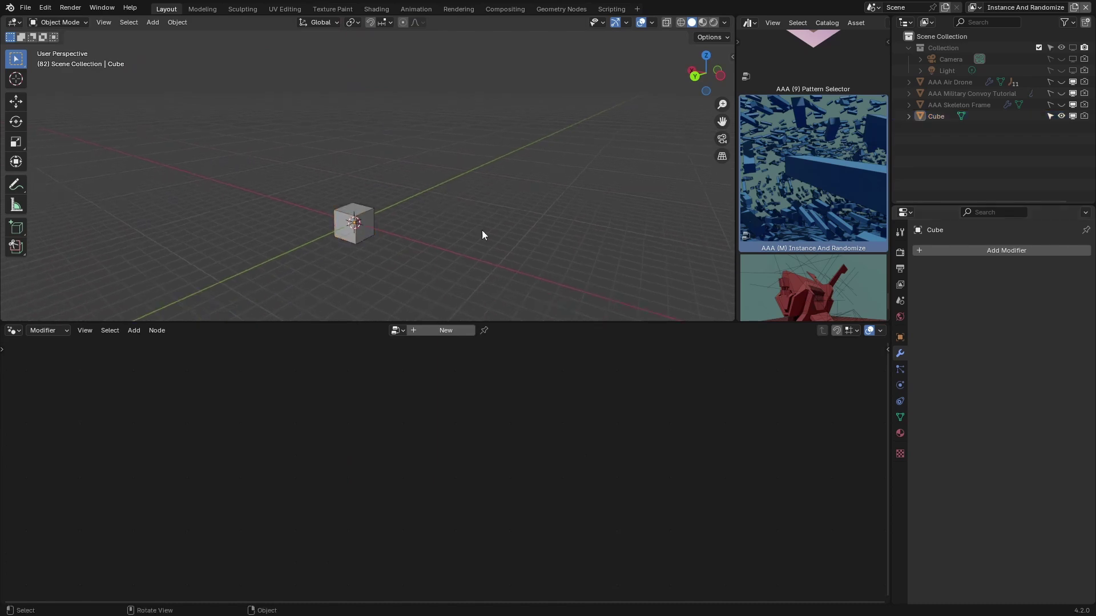
{"action": "left_click_drag", "start_coordinate": [803, 193], "coordinate": [358, 221]}
{"action": "scroll", "coordinate": [475, 250], "scroll_direction": "down", "scroll_amount": 5}
{"action": "middle_click_drag", "start_coordinate": [474, 250], "coordinate": [447, 200]}
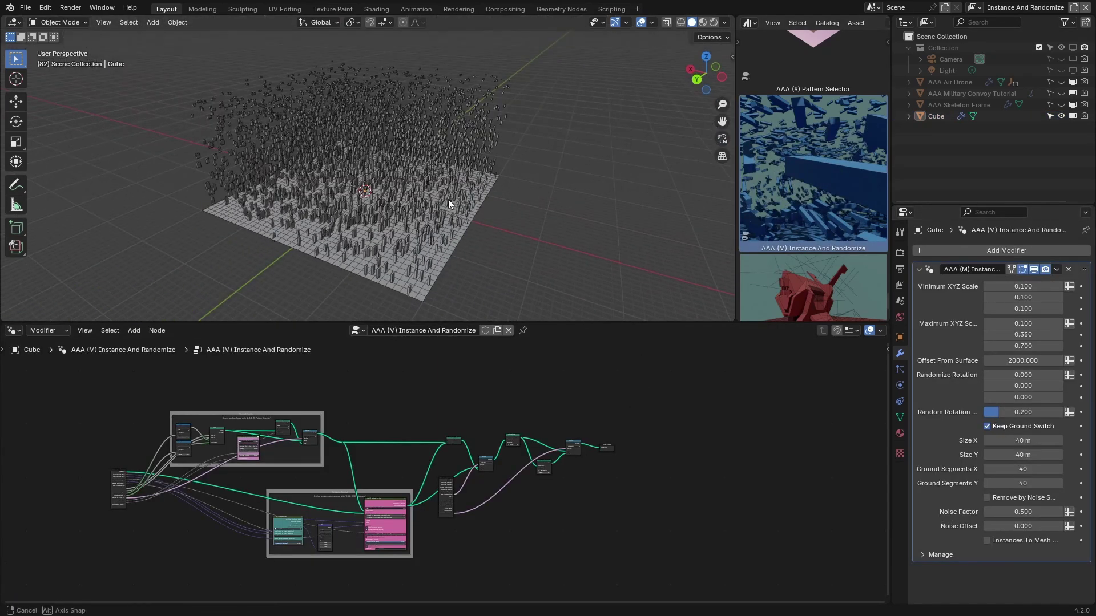
{"action": "scroll", "coordinate": [448, 200], "scroll_direction": "up", "scroll_amount": 2}
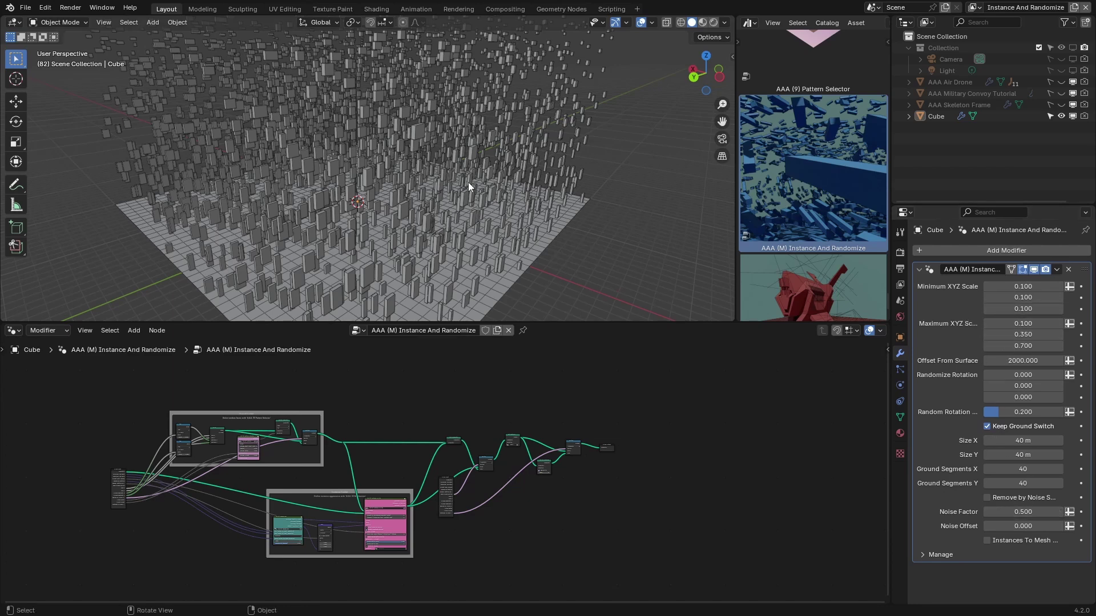
{"action": "middle_click_drag", "start_coordinate": [609, 212], "coordinate": [611, 208]}
Step: Try Ground Segments X and Y at 15 on the cube's modifier, and undo the change
{"action": "left_click_drag", "start_coordinate": [1025, 468], "coordinate": [1026, 483]}
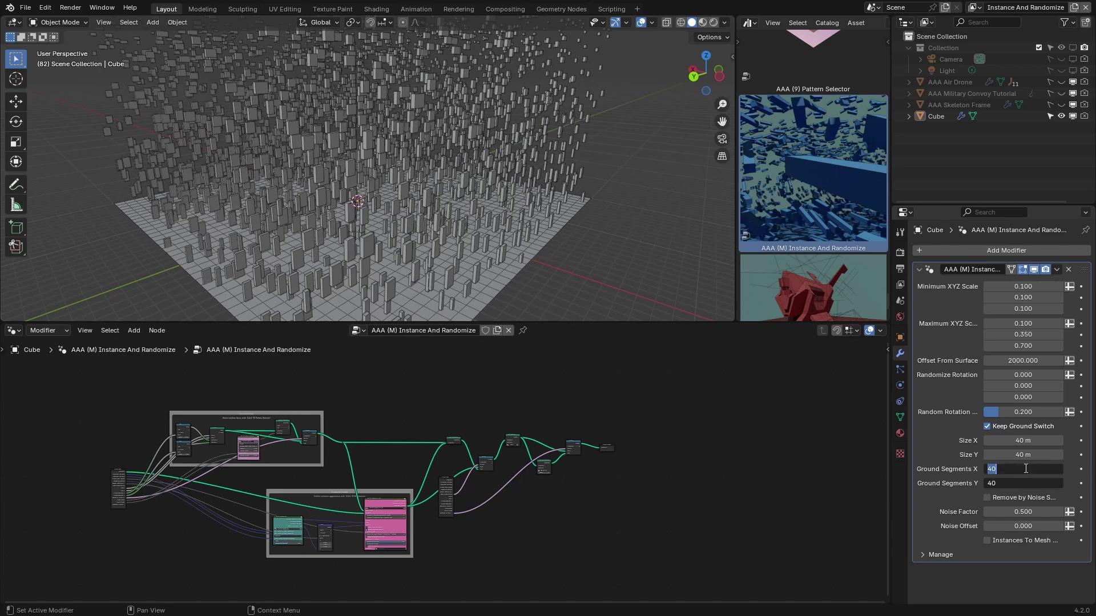
{"action": "type", "text": "15"}
{"action": "key", "text": "Return"}
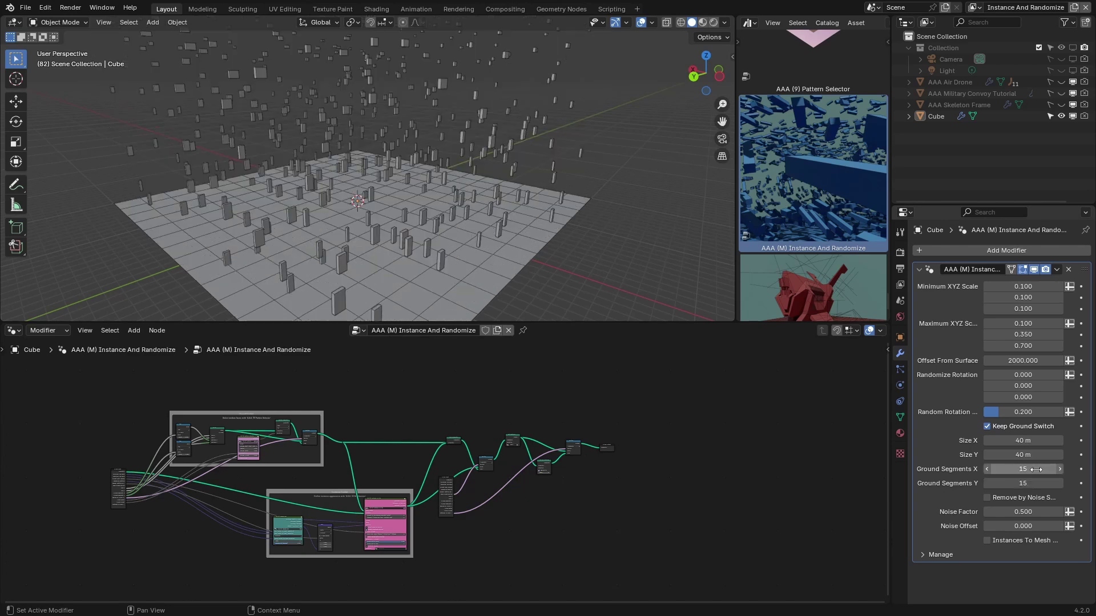
{"action": "key", "text": "ctrl+z"}
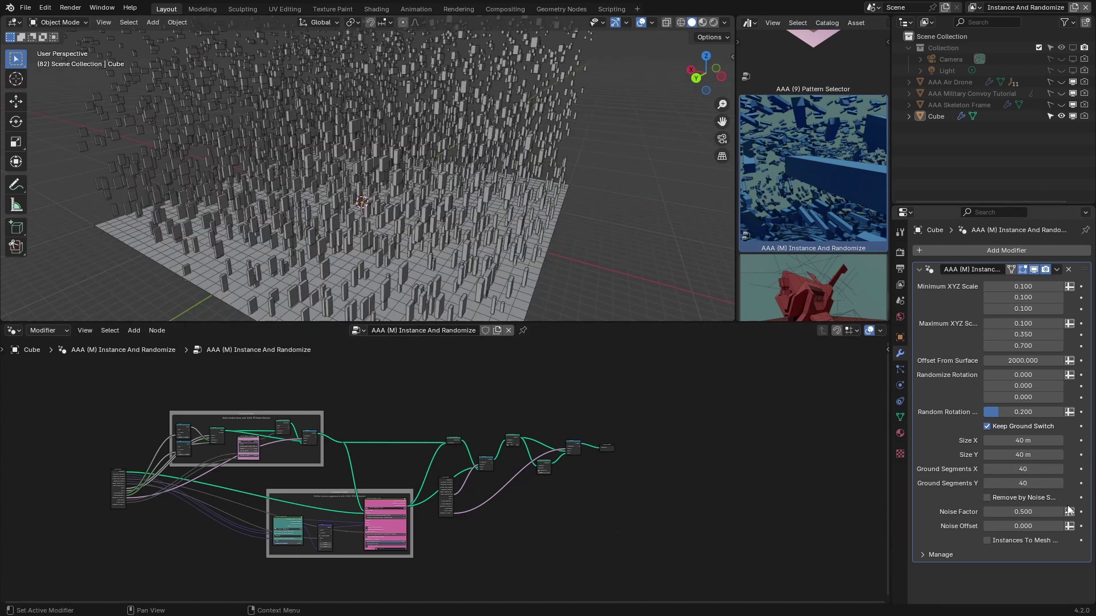
Step: Turn the Keep Ground Switch off and on again, and enable Remove by Noise on the cube's modifier
{"action": "middle_click_drag", "start_coordinate": [416, 291], "coordinate": [397, 289]}
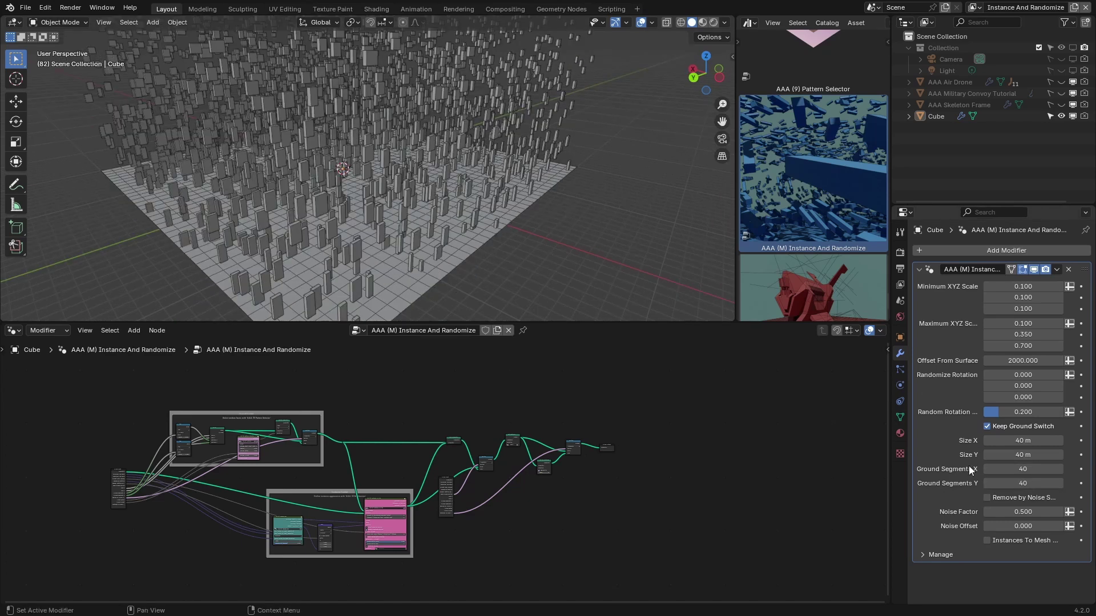
{"action": "left_click", "coordinate": [988, 426]}
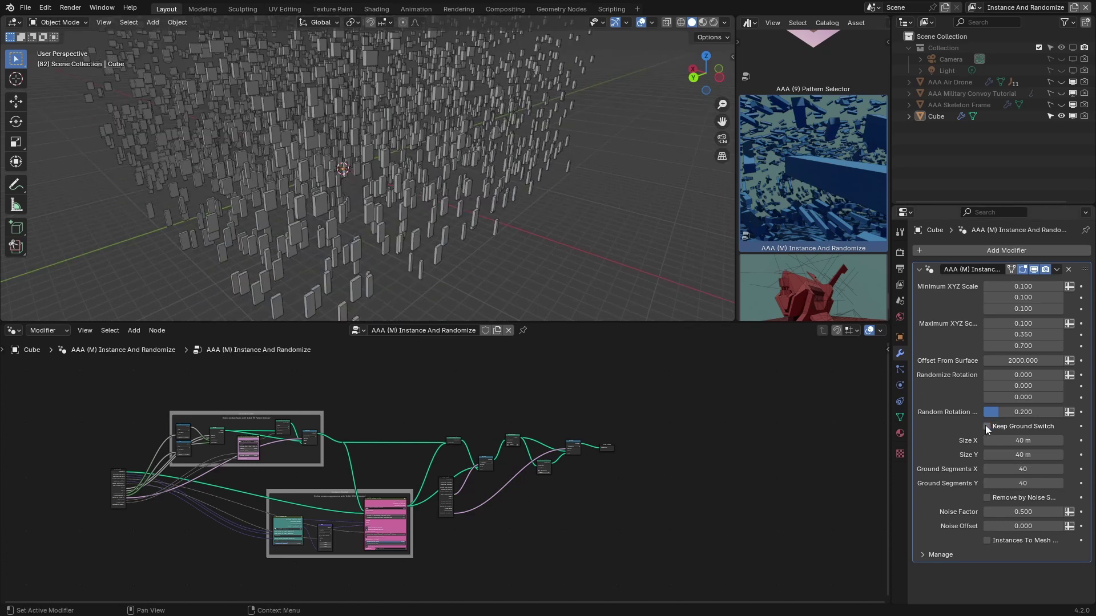
{"action": "left_click", "coordinate": [986, 426]}
{"action": "left_click", "coordinate": [987, 497]}
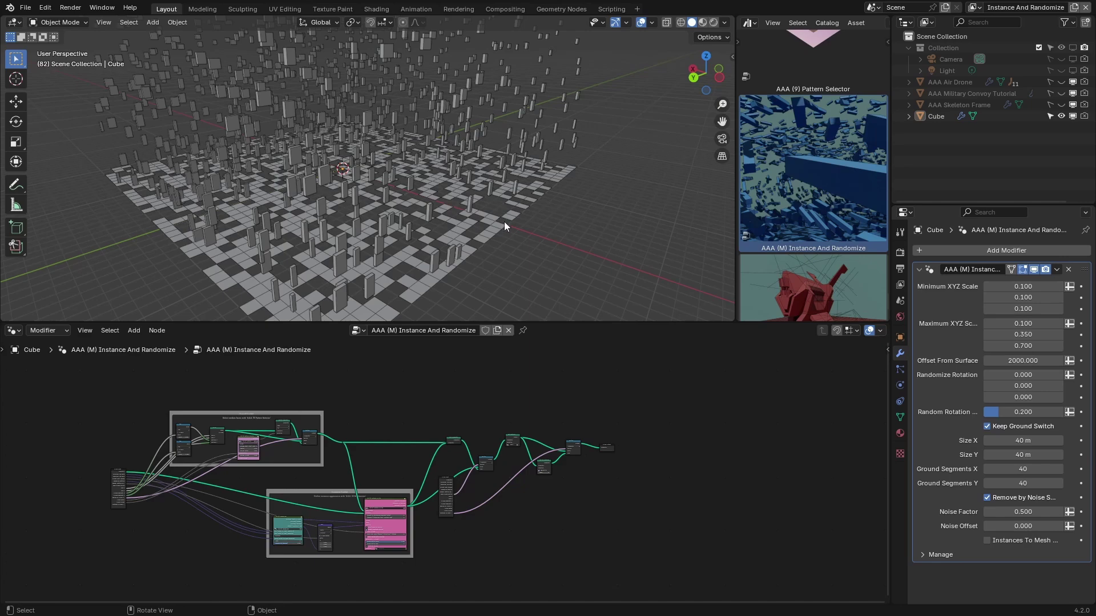
{"action": "middle_click_drag", "start_coordinate": [505, 226], "coordinate": [519, 166]}
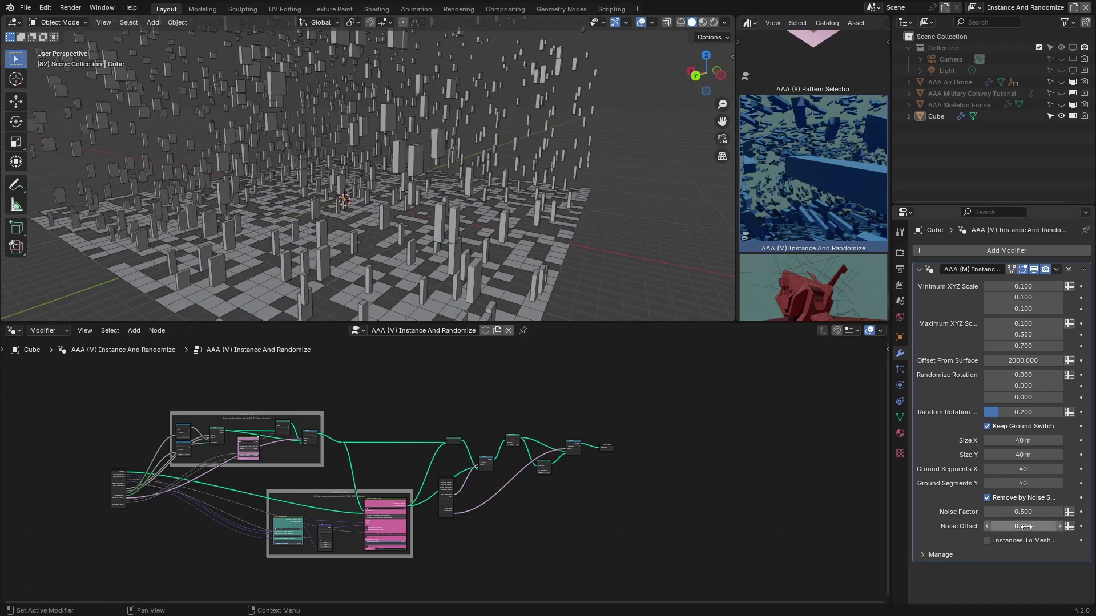
Step: Set Noise Factor to 0.530, Noise Offset to 0.020 and all three Randomize Rotation values to 15.610
{"action": "left_click_drag", "start_coordinate": [1025, 512], "coordinate": [1047, 511]}
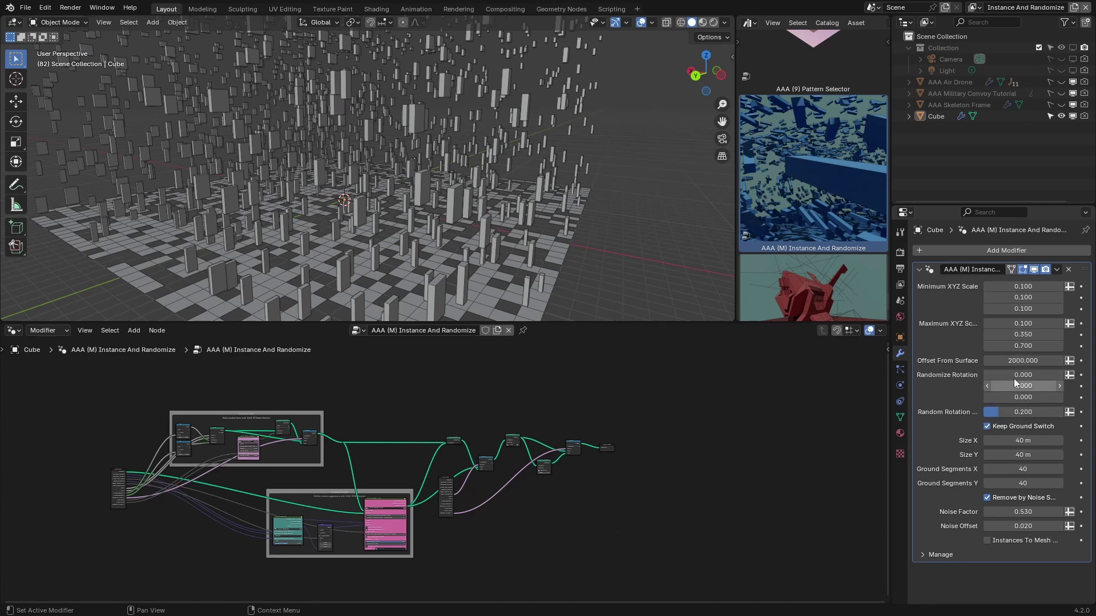
{"action": "left_click_drag", "start_coordinate": [1015, 375], "coordinate": [1079, 397]}
{"action": "middle_click_drag", "start_coordinate": [202, 130], "coordinate": [289, 132]}
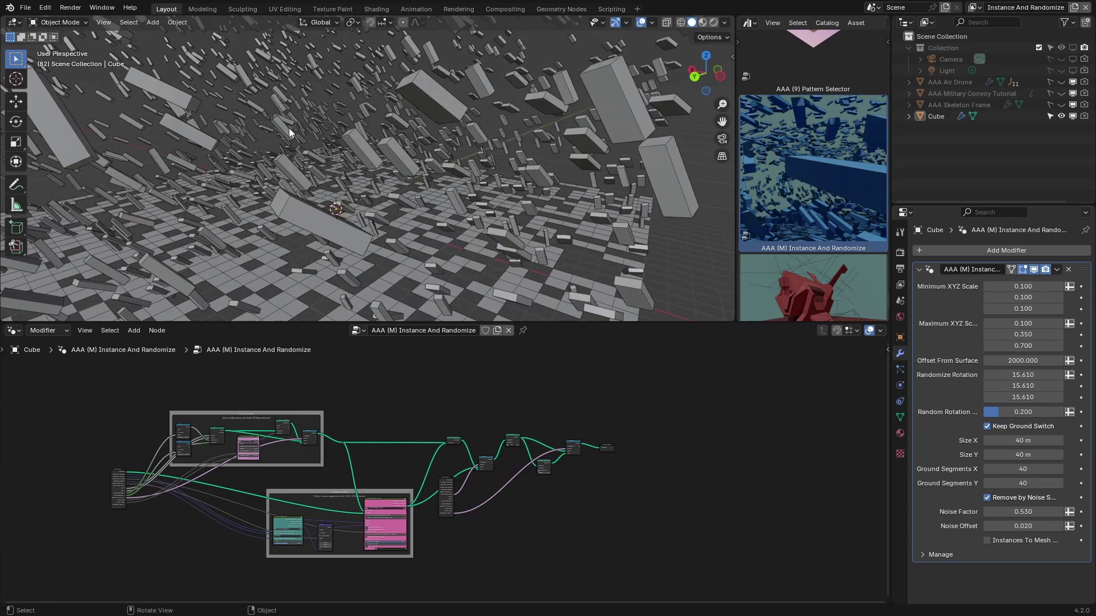
Step: Set the Z values of the Minimum and Maximum XYZ Scale to 0.180 and 0.930, and the Random Rotation slider to 0.799
{"action": "left_click_drag", "start_coordinate": [1023, 345], "coordinate": [1055, 345]}
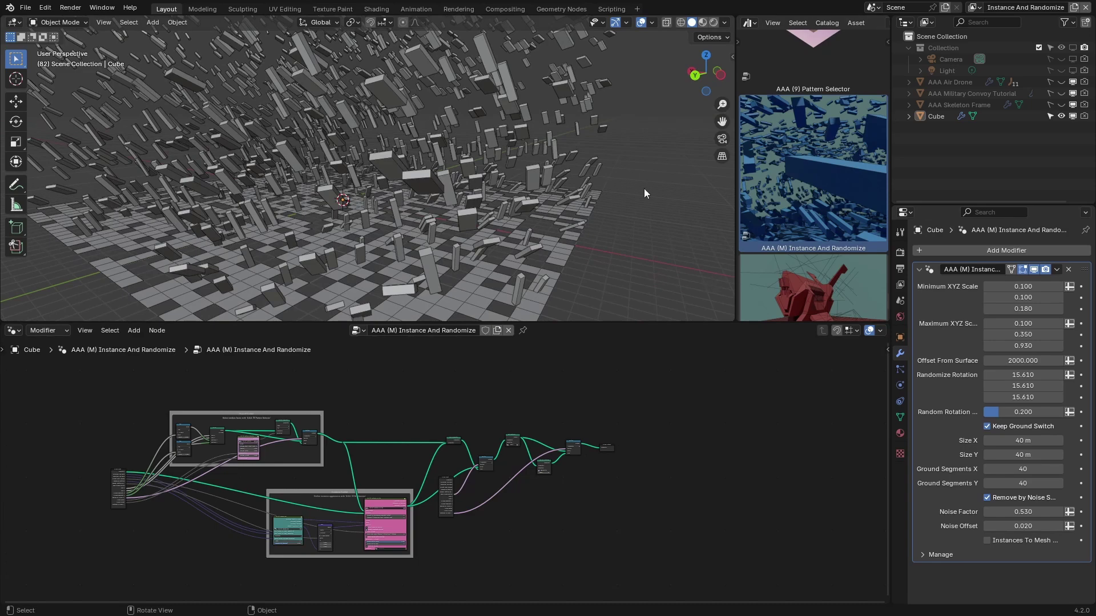
{"action": "middle_click_drag", "start_coordinate": [514, 187], "coordinate": [464, 173]}
{"action": "left_click_drag", "start_coordinate": [1011, 411], "coordinate": [1046, 411]}
{"action": "middle_click_drag", "start_coordinate": [536, 225], "coordinate": [580, 229]}
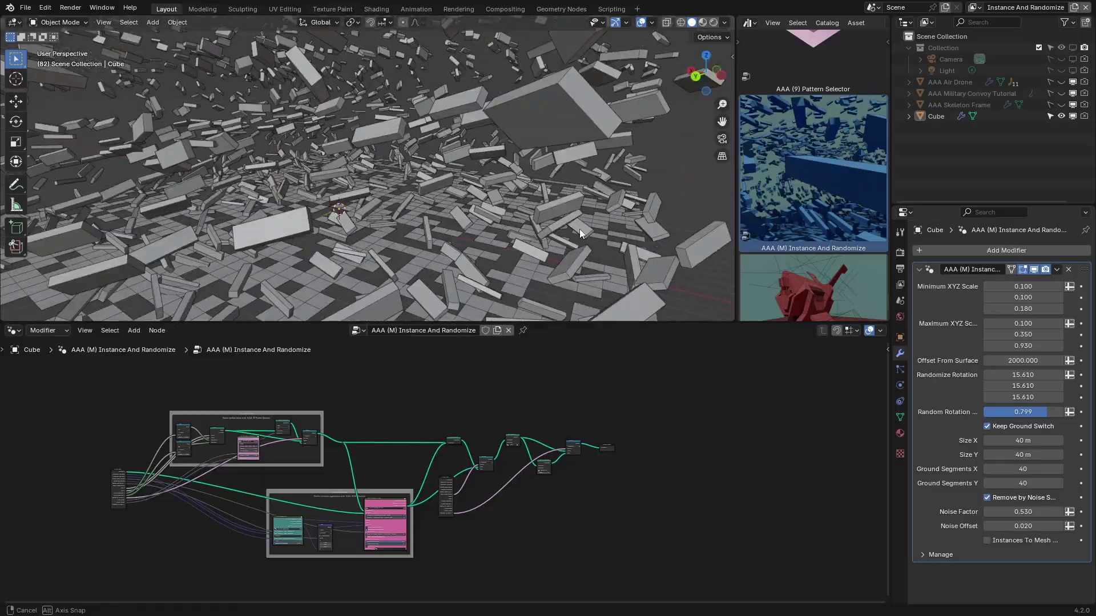
Step: Switch the 3D viewport to Rendered shading, and examine the scattered blocks and the Instance And Randomize node tree
{"action": "left_click", "coordinate": [713, 22]}
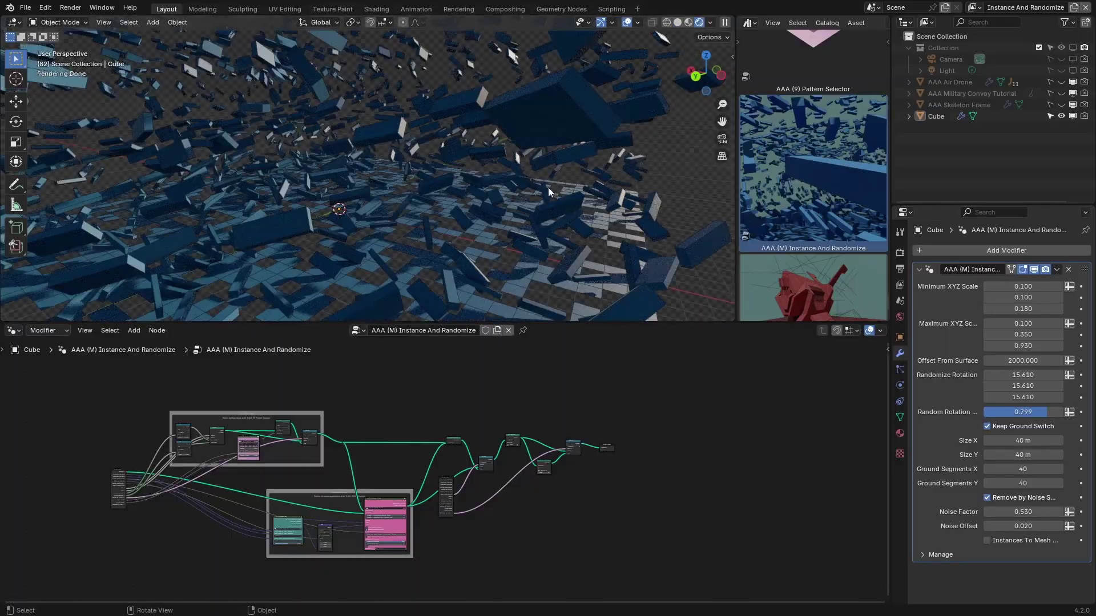
{"action": "middle_click_drag", "start_coordinate": [548, 188], "coordinate": [446, 185]}
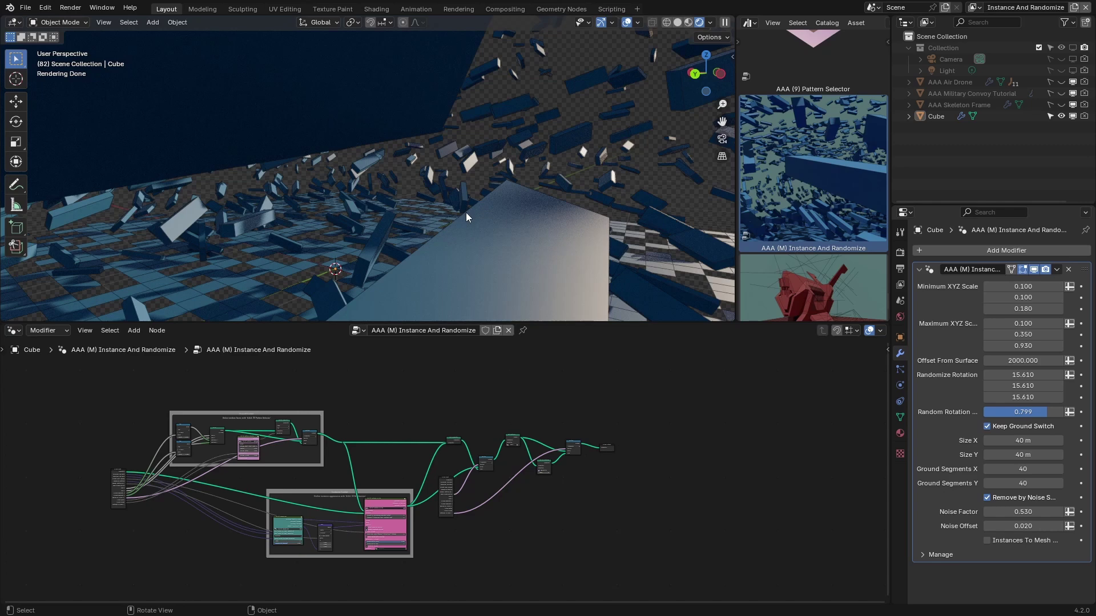
{"action": "middle_click_drag", "start_coordinate": [421, 421], "coordinate": [508, 425]}
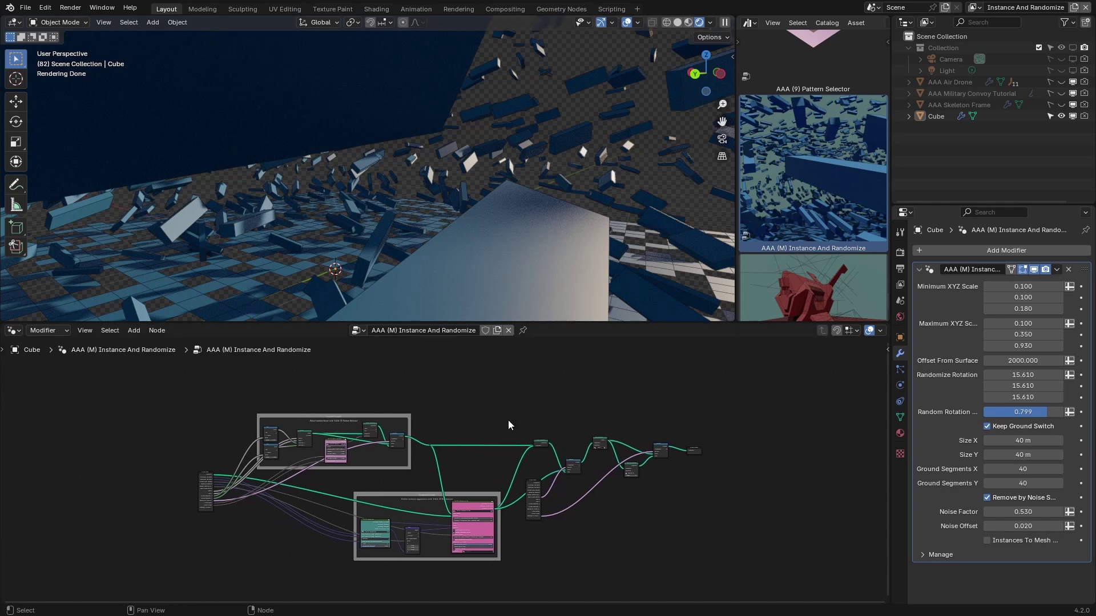
{"action": "scroll", "coordinate": [508, 425], "scroll_direction": "up", "scroll_amount": 2}
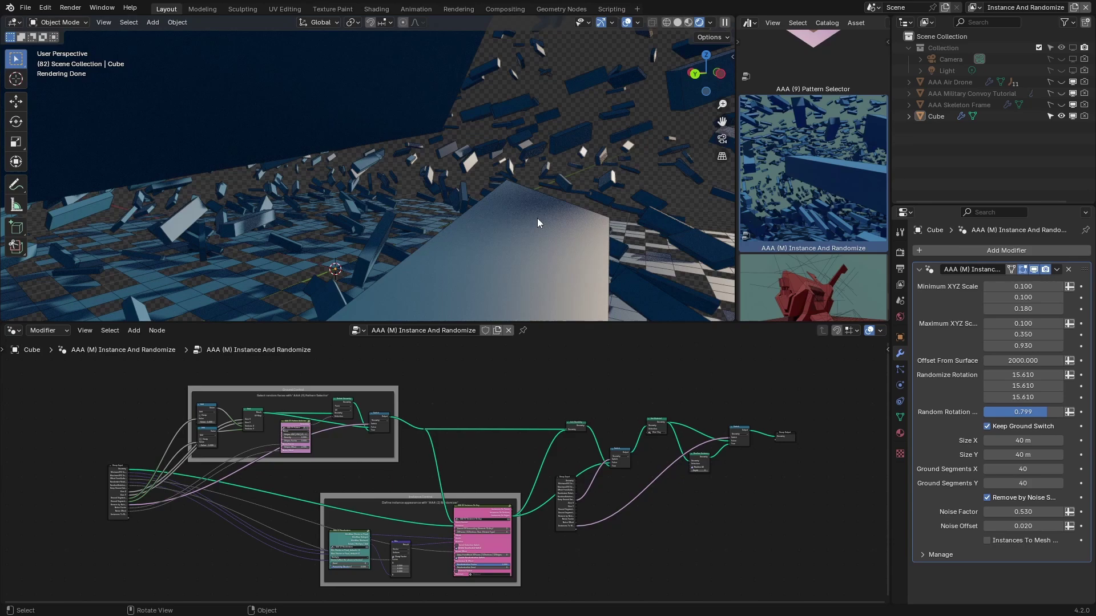
Step: Switch to the Military Convoy view layer and view a convoy vehicle up close inside the tunnel
{"action": "left_click", "coordinate": [983, 7]}
{"action": "left_click", "coordinate": [926, 56]}
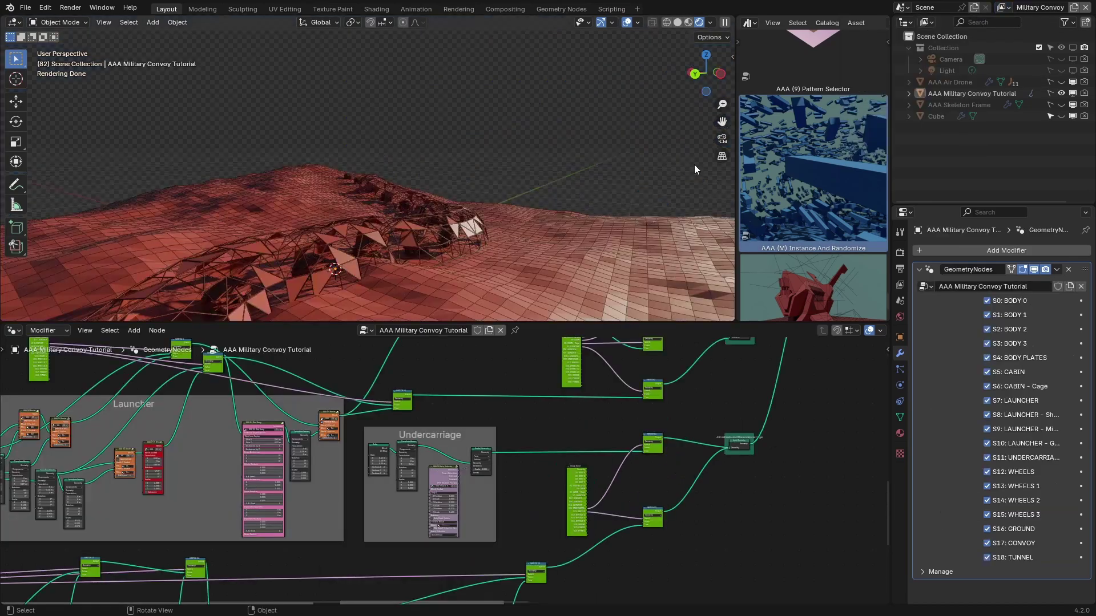
{"action": "scroll", "coordinate": [513, 233], "scroll_direction": "up", "scroll_amount": 8}
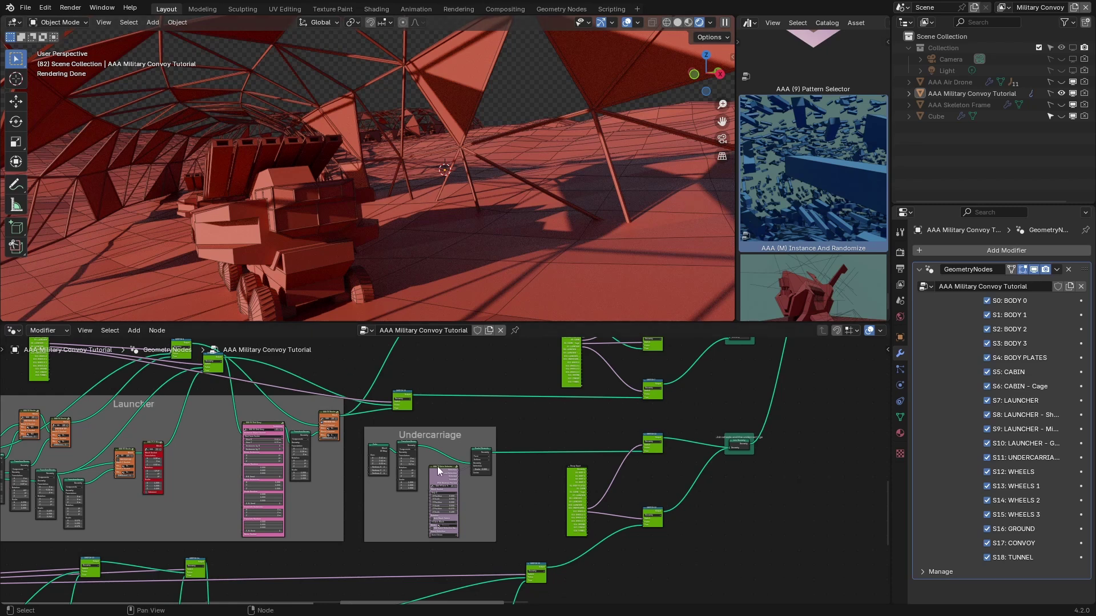
Step: Show the entire Military Convoy Tutorial node tree full-screen, and read its Tutorial Introduction and STEP 1 - Building The Vehicle notes
{"action": "key", "text": "Home"}
{"action": "middle_click_drag", "start_coordinate": [462, 479], "coordinate": [420, 509]}
{"action": "key", "text": "ctrl+space"}
{"action": "scroll", "coordinate": [441, 354], "scroll_direction": "up", "scroll_amount": 3}
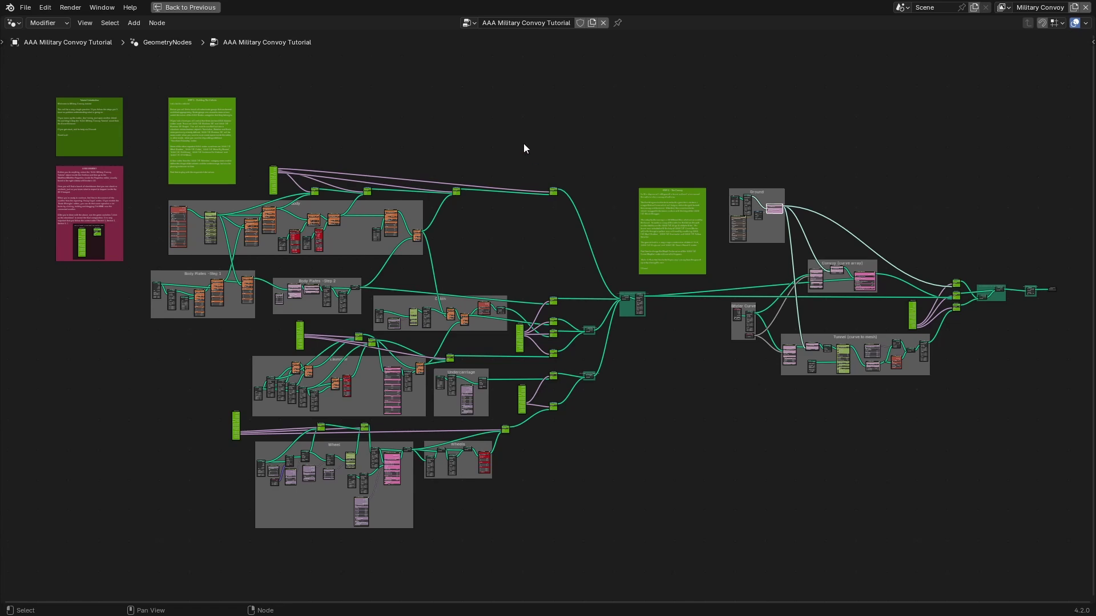
{"action": "middle_click_drag", "start_coordinate": [293, 132], "coordinate": [553, 284]}
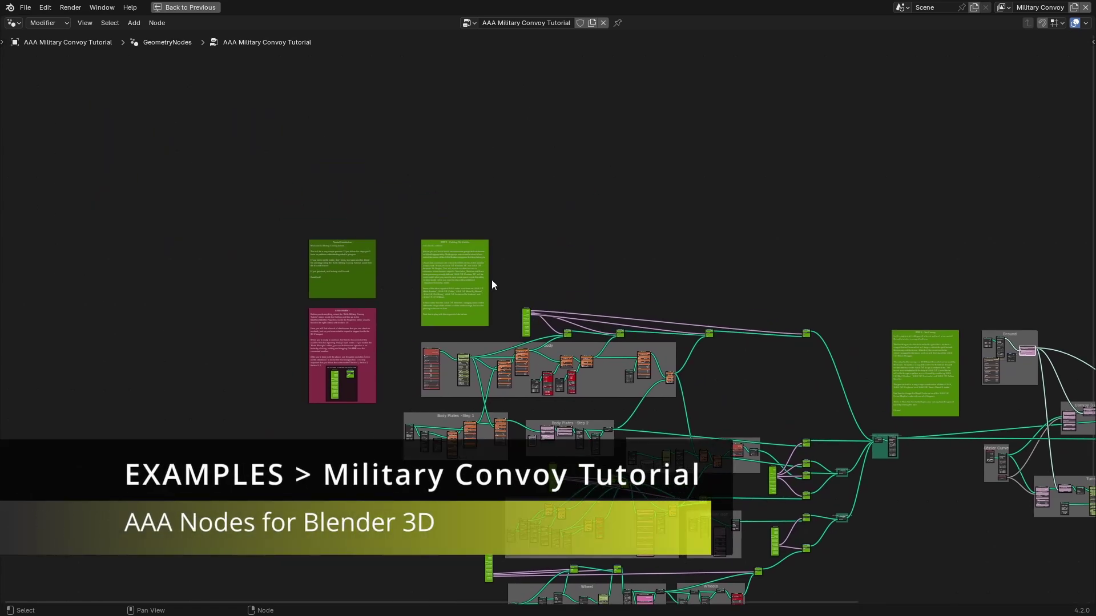
{"action": "scroll", "coordinate": [491, 280], "scroll_direction": "up", "scroll_amount": 4}
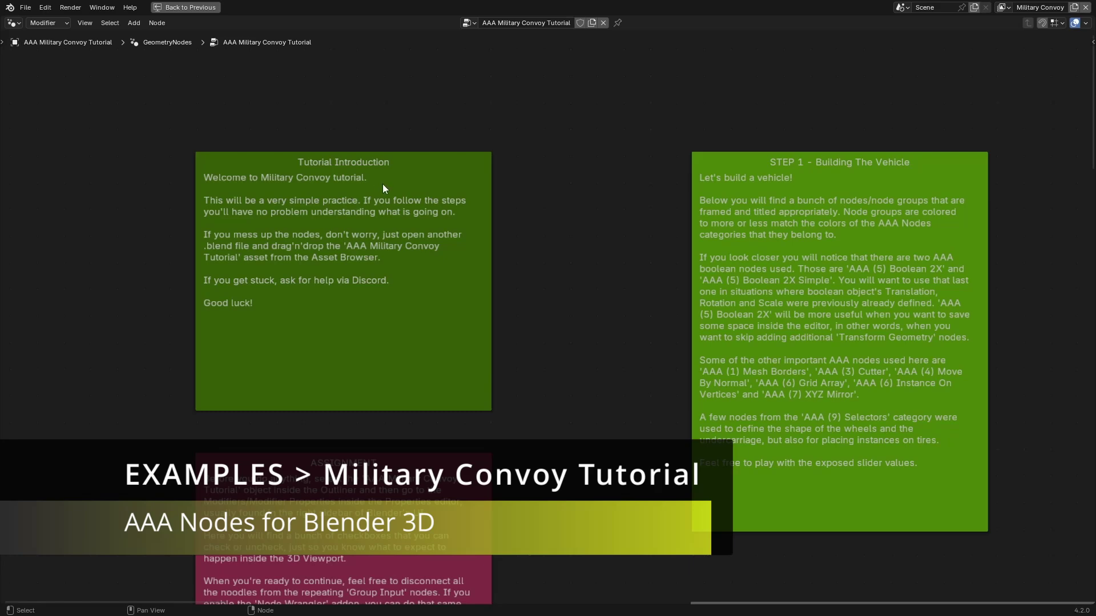
Step: Examine the ASSIGNMENT and STEP 1 notes and the Body, Body Plates, Cabin, Launcher, Undercarriage and Wheel frames of the node tree
{"action": "middle_click_drag", "start_coordinate": [520, 431], "coordinate": [419, 188]}
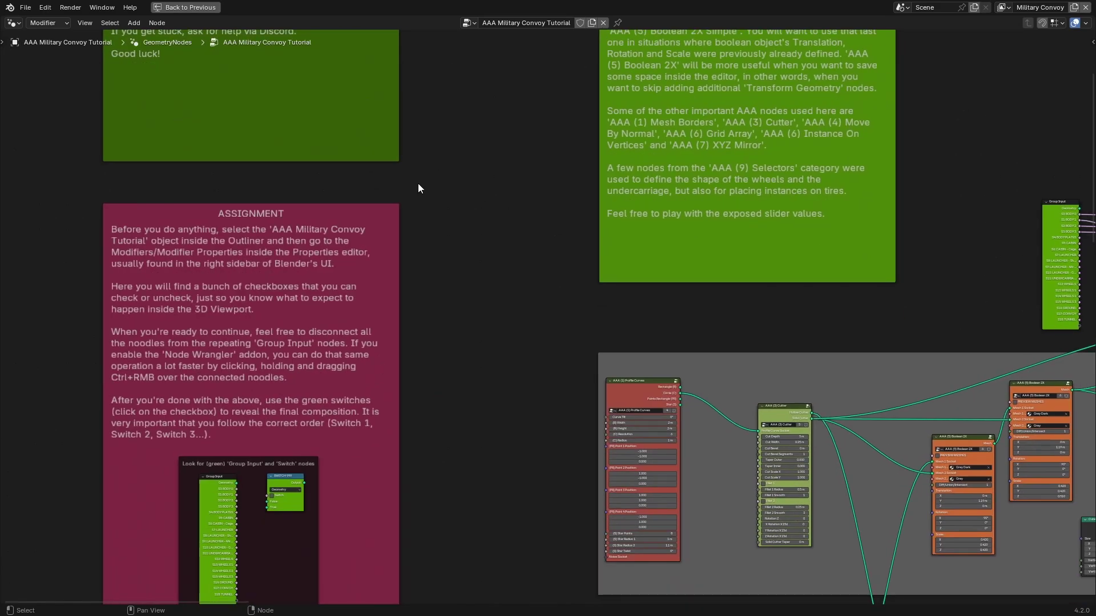
{"action": "middle_click_drag", "start_coordinate": [211, 299], "coordinate": [416, 381]}
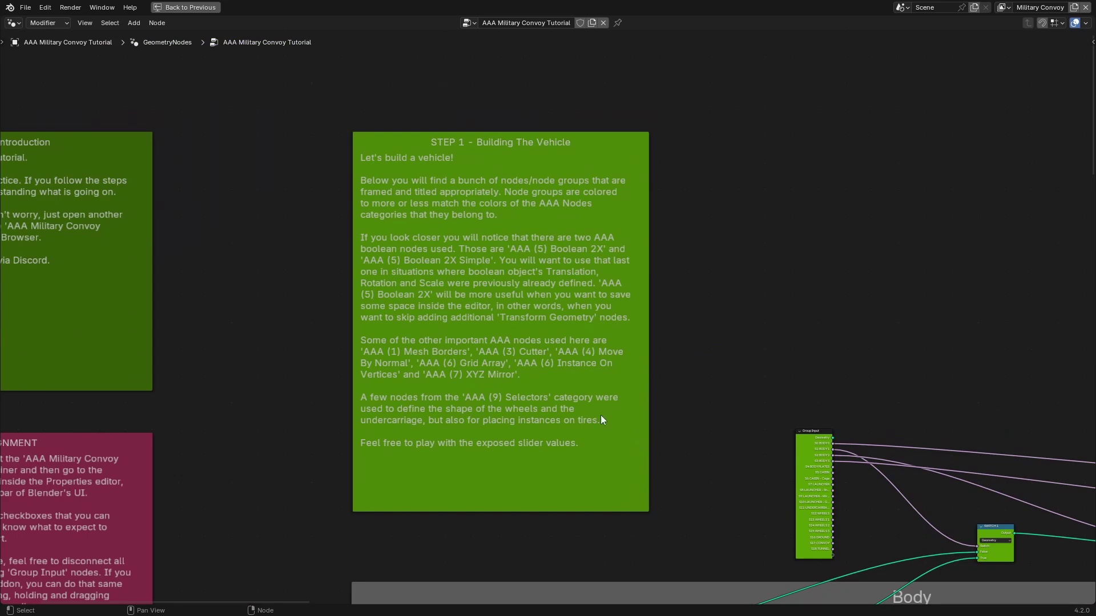
{"action": "middle_click_drag", "start_coordinate": [686, 455], "coordinate": [520, 334]}
{"action": "scroll", "coordinate": [555, 368], "scroll_direction": "down", "scroll_amount": 7}
{"action": "middle_click_drag", "start_coordinate": [556, 385], "coordinate": [449, 294]}
{"action": "middle_click_drag", "start_coordinate": [550, 494], "coordinate": [685, 259]}
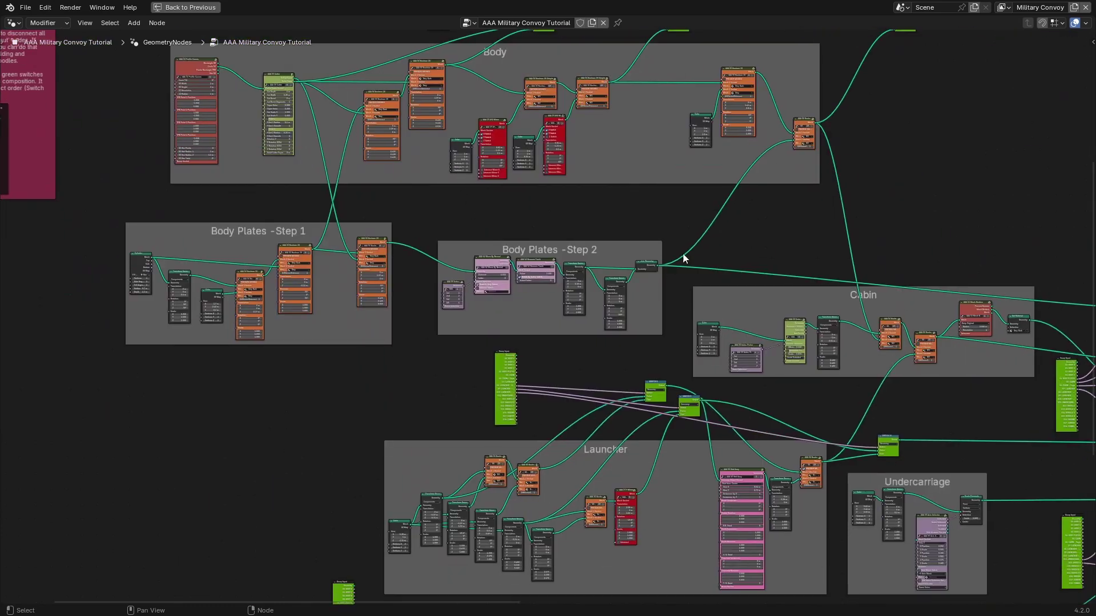
{"action": "scroll", "coordinate": [371, 362], "scroll_direction": "down", "scroll_amount": 2}
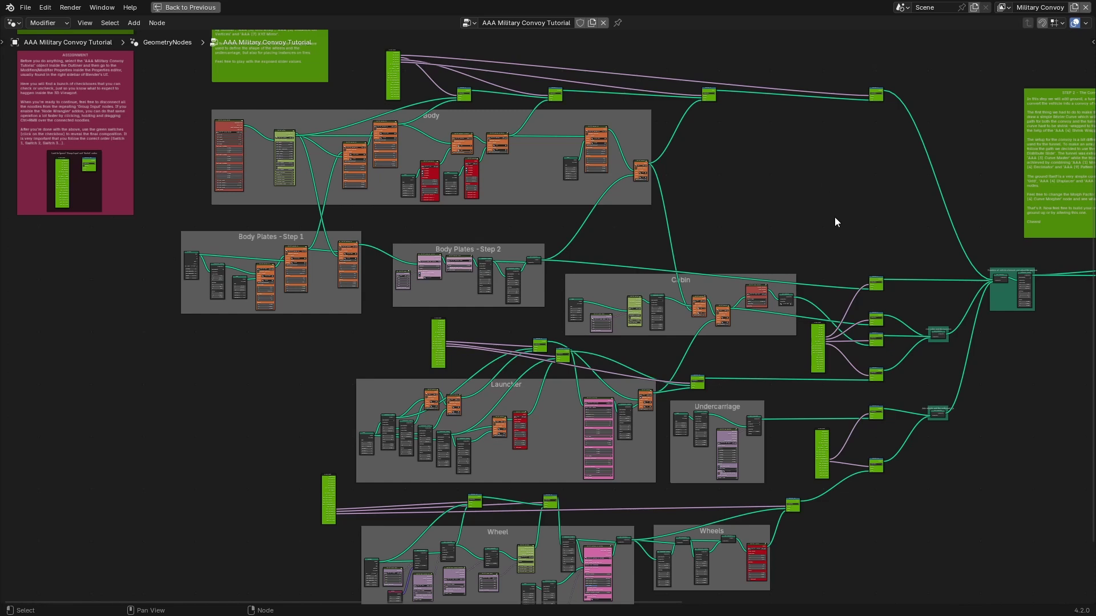
{"action": "middle_click_drag", "start_coordinate": [237, 393], "coordinate": [250, 484]}
{"action": "middle_click_drag", "start_coordinate": [426, 147], "coordinate": [383, 236]}
{"action": "scroll", "coordinate": [393, 239], "scroll_direction": "up", "scroll_amount": 3}
{"action": "scroll", "coordinate": [392, 239], "scroll_direction": "up", "scroll_amount": 5}
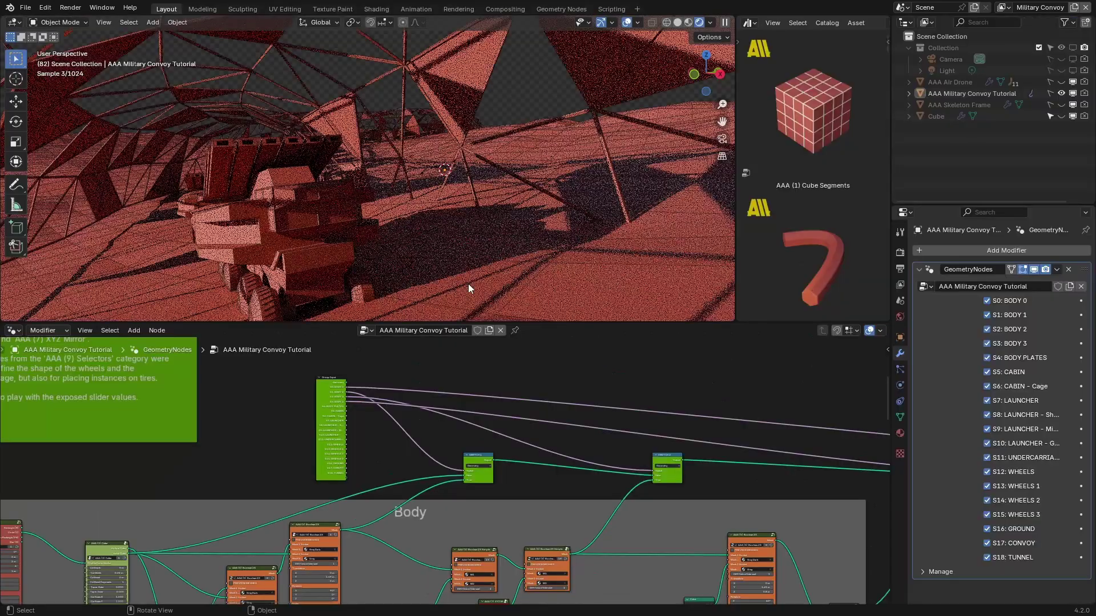
Step: Return to the full layout and compare the Group Input sockets with the modifier's S0 to S18 checkboxes and the convoy scene
{"action": "key", "text": "ctrl+space"}
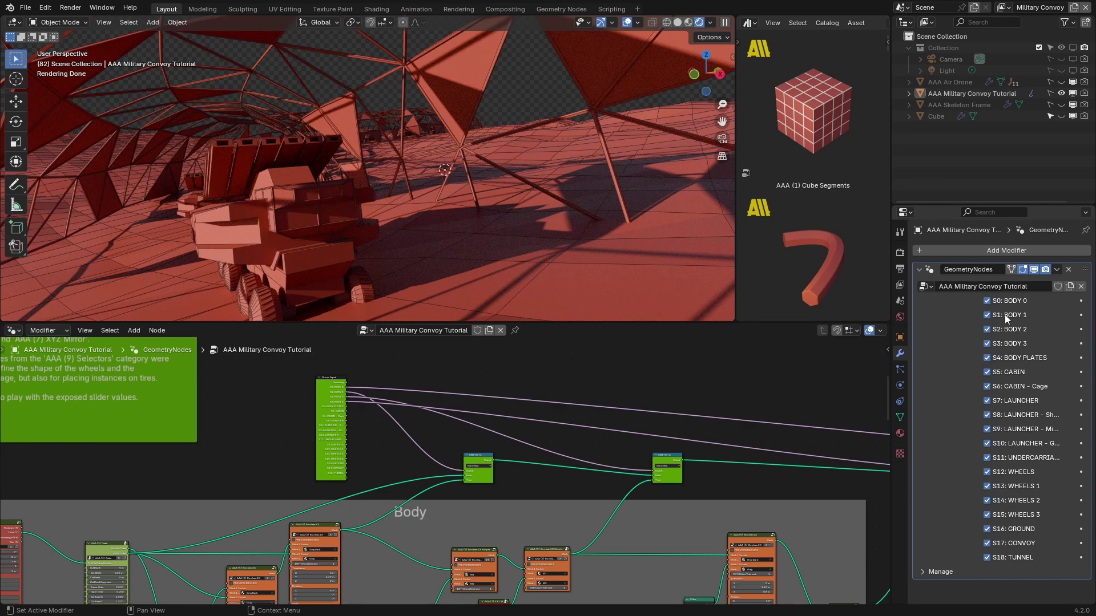
{"action": "scroll", "coordinate": [443, 508], "scroll_direction": "up", "scroll_amount": 5}
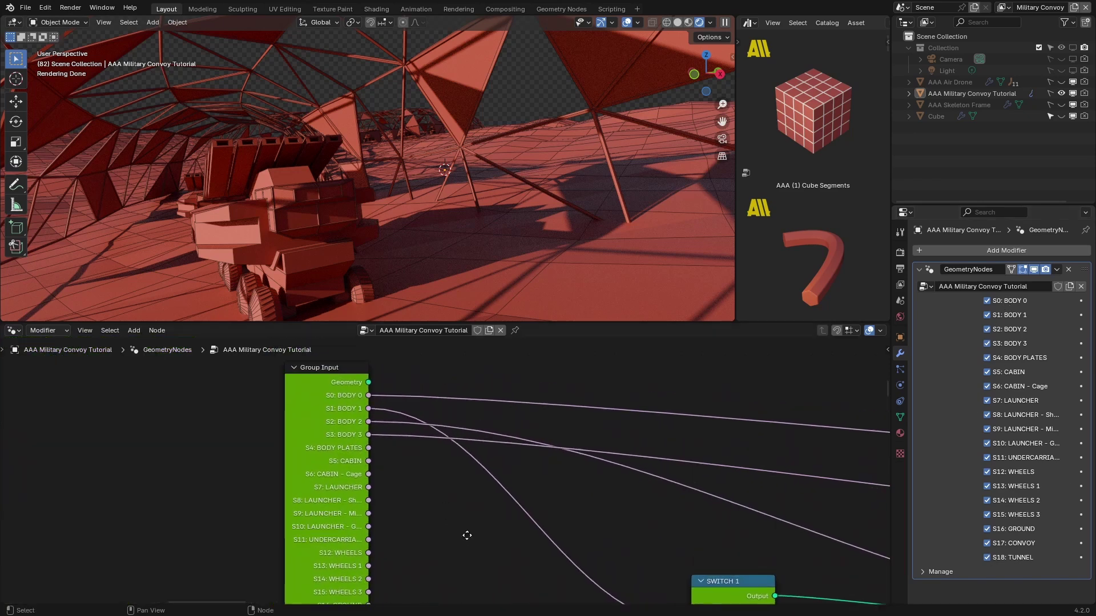
{"action": "scroll", "coordinate": [434, 496], "scroll_direction": "up", "scroll_amount": 1}
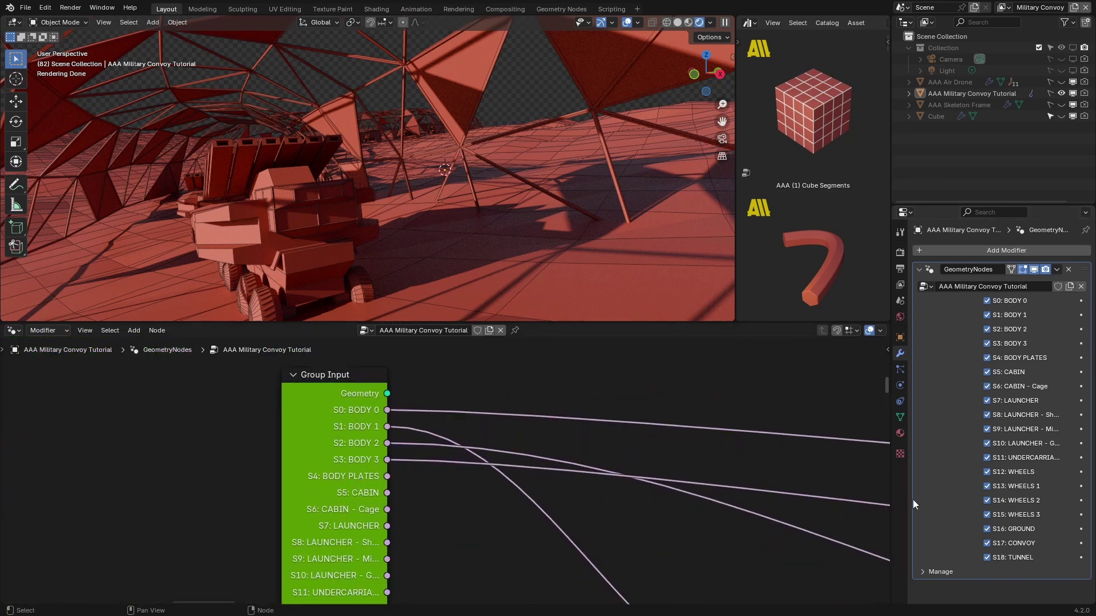
{"action": "scroll", "coordinate": [425, 170], "scroll_direction": "down", "scroll_amount": 6}
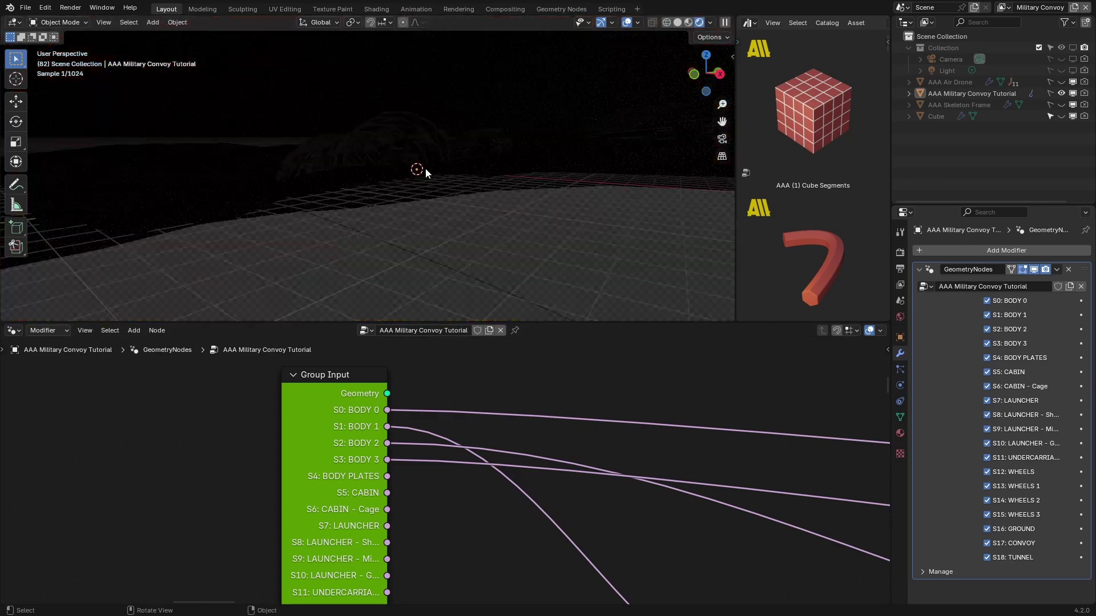
{"action": "middle_click_drag", "start_coordinate": [425, 170], "coordinate": [431, 185]}
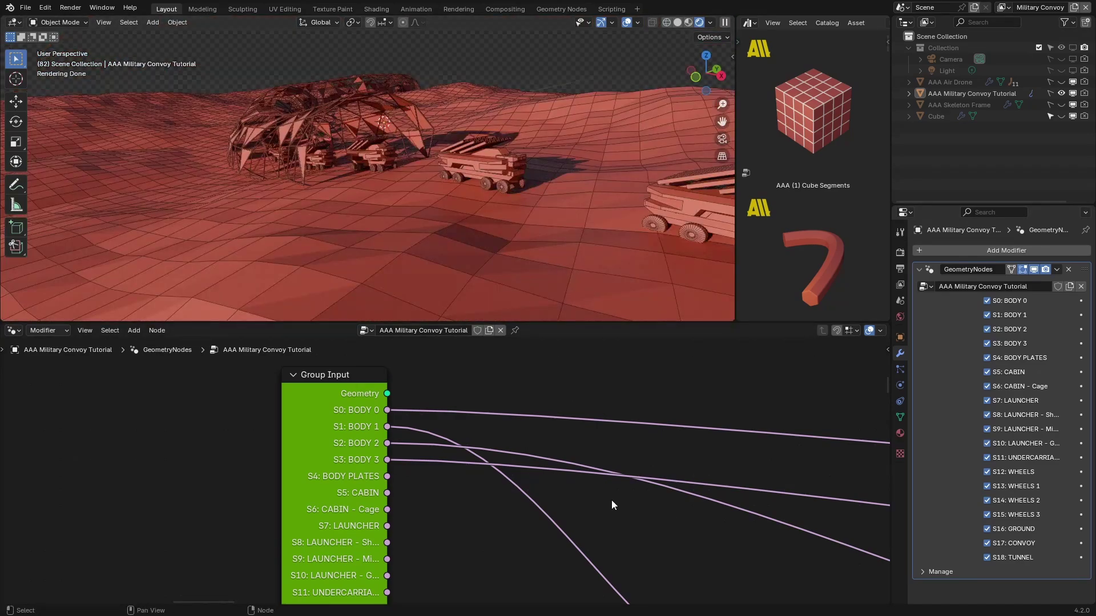
Step: Show the node tree full-screen and try to cut the Group Input noodles above the Body frame
{"action": "key", "text": "ctrl+space"}
{"action": "scroll", "coordinate": [561, 505], "scroll_direction": "down", "scroll_amount": 6}
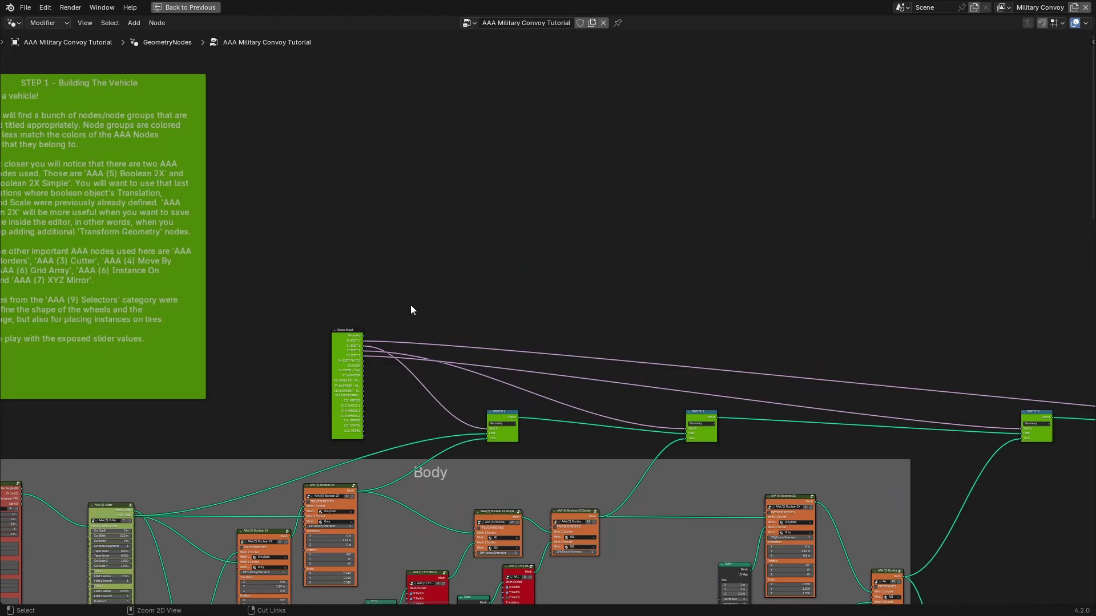
{"action": "right_click_drag", "start_coordinate": [413, 293], "coordinate": [408, 320], "text": "ctrl"}
{"action": "right_click_drag", "start_coordinate": [408, 320], "coordinate": [400, 337], "text": "ctrl"}
{"action": "scroll", "coordinate": [398, 459], "scroll_direction": "down", "scroll_amount": 9}
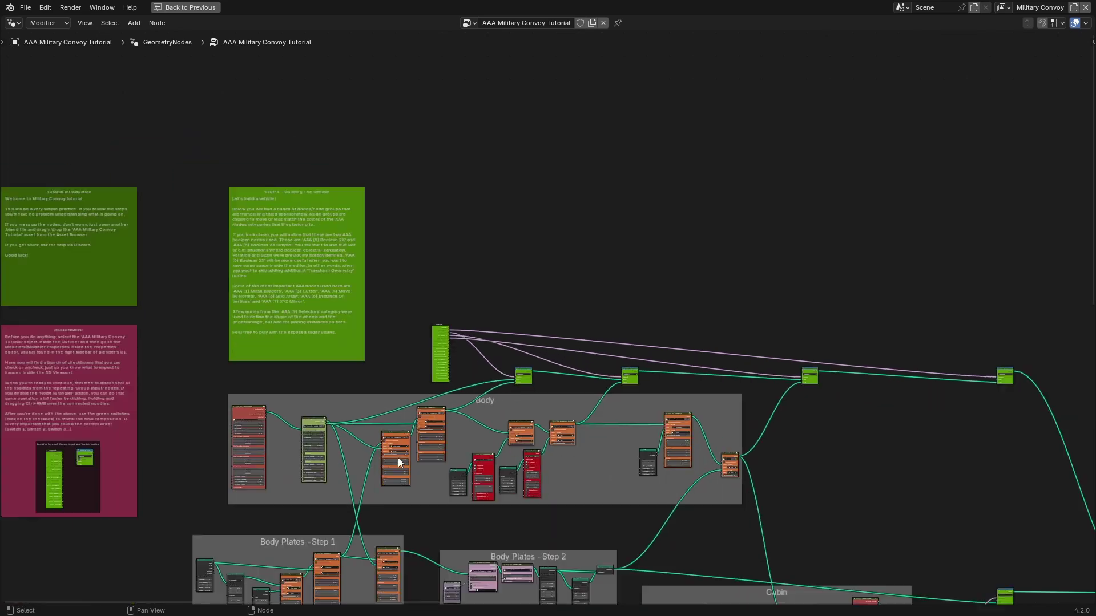
Step: Select the Group Input nodes above the Body and Launcher frames in turn to trace their links, and clear the selection
{"action": "middle_click_drag", "start_coordinate": [431, 339], "coordinate": [343, 249]}
{"action": "left_click", "coordinate": [356, 257]}
{"action": "middle_click_drag", "start_coordinate": [441, 281], "coordinate": [431, 191]}
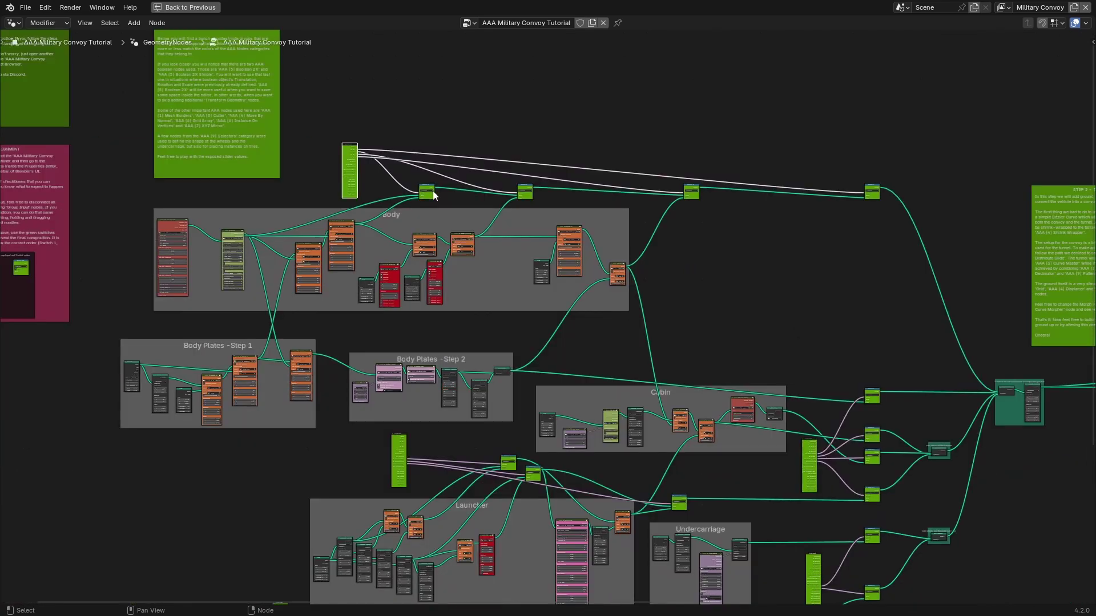
{"action": "left_click", "coordinate": [398, 460]}
{"action": "left_click", "coordinate": [344, 459]}
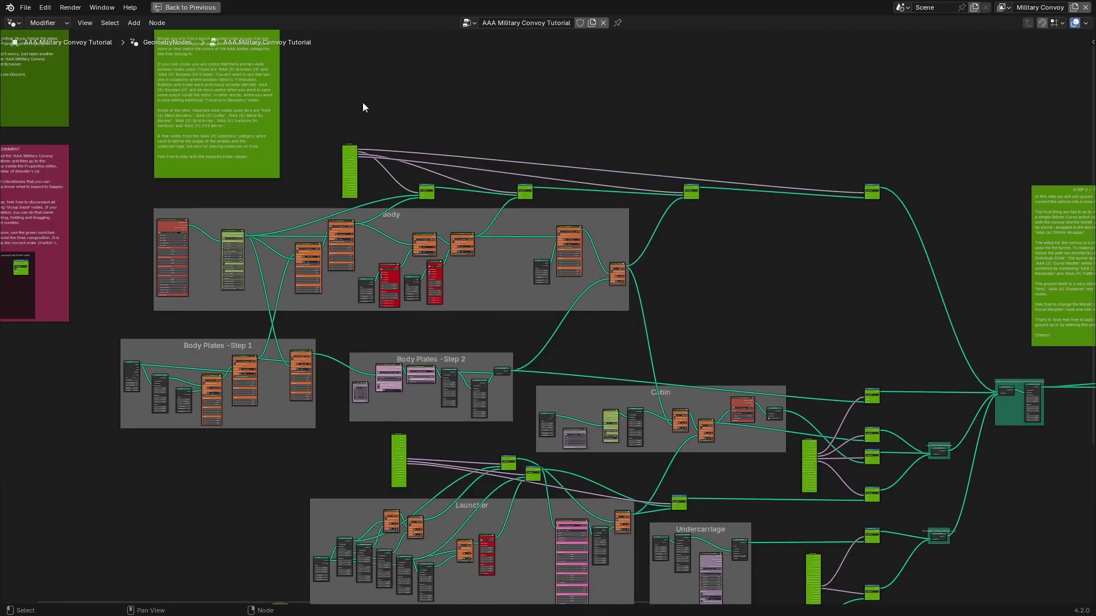
Step: Delete the Group Input node that feeds the switches above the Body frame
{"action": "scroll", "coordinate": [343, 156], "scroll_direction": "up", "scroll_amount": 4}
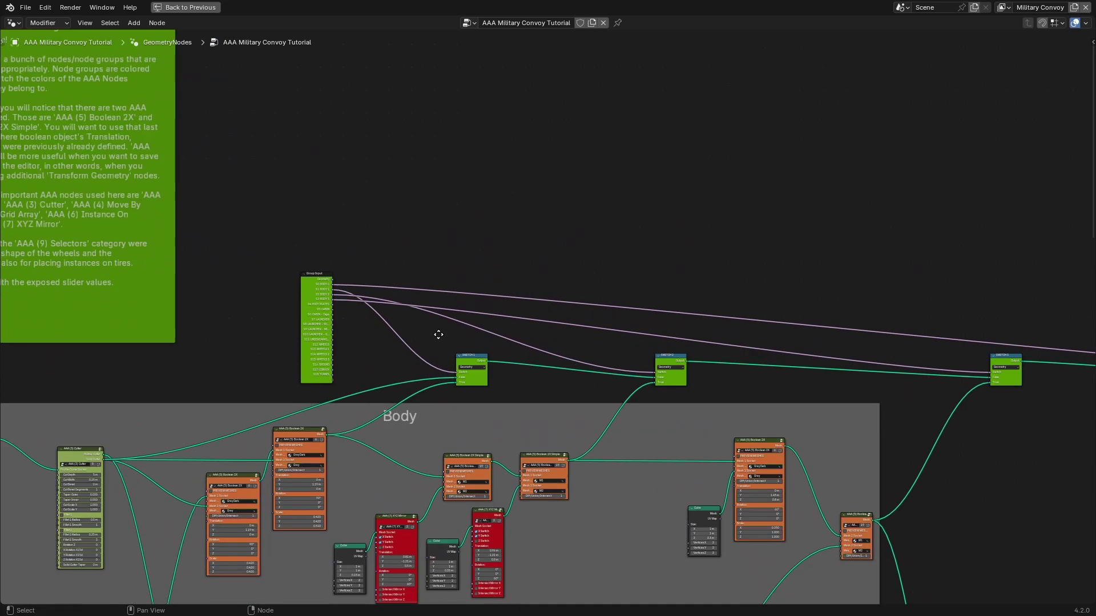
{"action": "left_click", "coordinate": [290, 272]}
{"action": "key", "text": "x"}
{"action": "scroll", "coordinate": [518, 361], "scroll_direction": "up", "scroll_amount": 3}
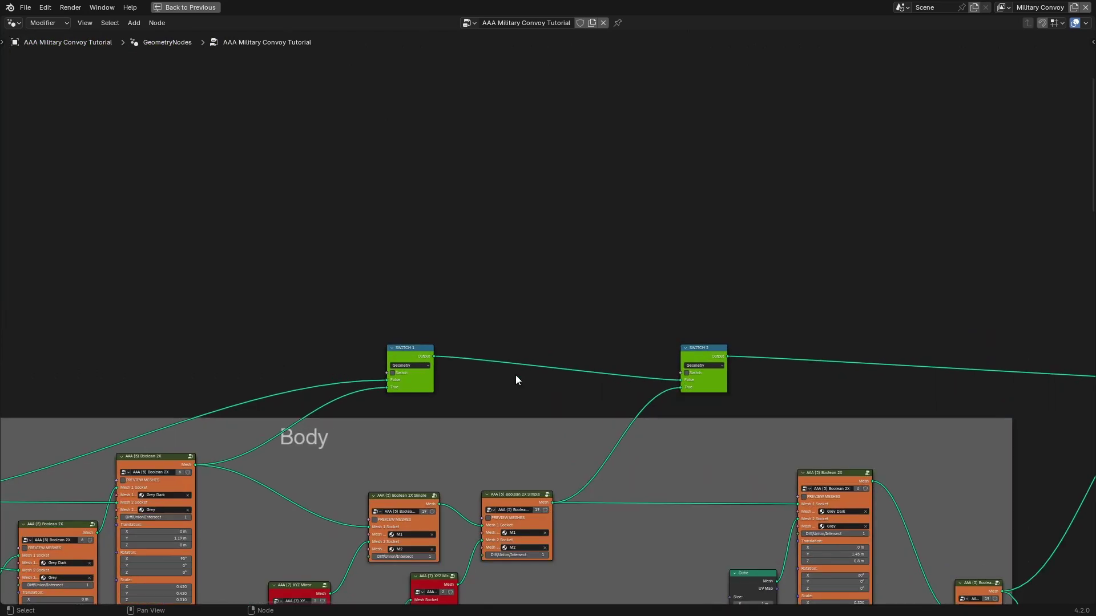
Step: Examine the SWITCH 1 and SWITCH 2 nodes above the Body frame, including their Switch checkboxes and False and True inputs
{"action": "middle_click_drag", "start_coordinate": [515, 375], "coordinate": [466, 335]}
{"action": "scroll", "coordinate": [399, 326], "scroll_direction": "up", "scroll_amount": 2}
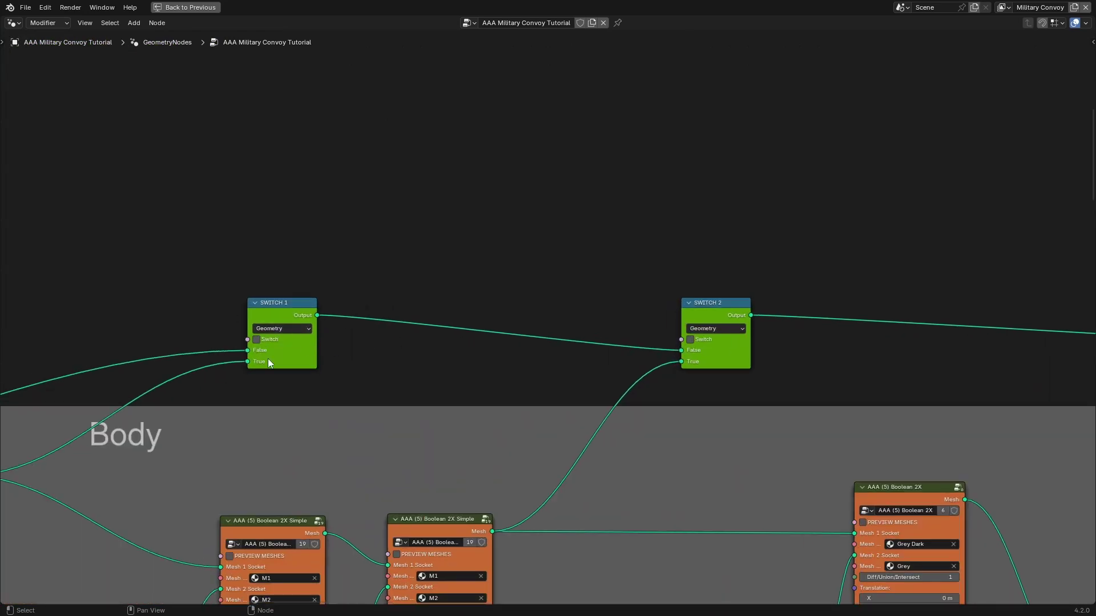
{"action": "mouse_move", "coordinate": [283, 361]}
{"action": "scroll", "coordinate": [468, 371], "scroll_direction": "down", "scroll_amount": 2}
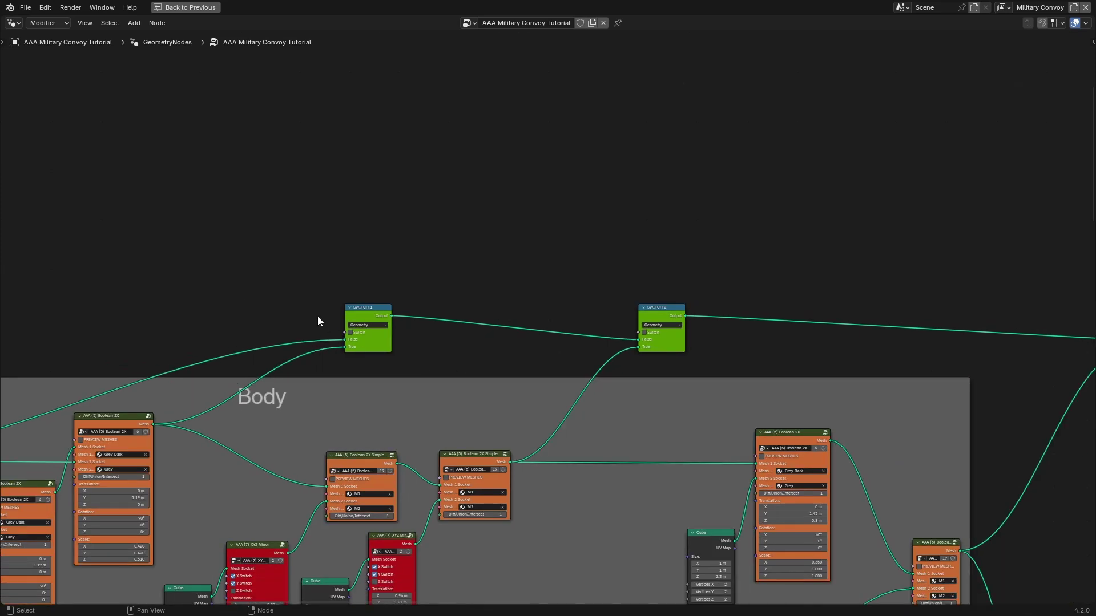
{"action": "scroll", "coordinate": [361, 310], "scroll_direction": "up", "scroll_amount": 3}
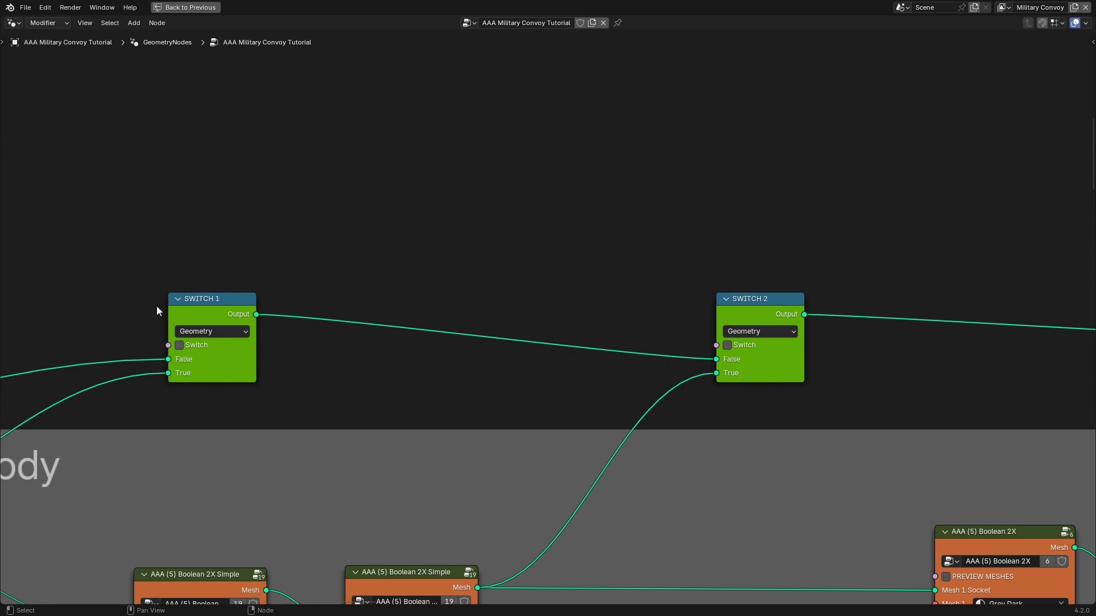
Step: Read the ASSIGNMENT note about disconnecting the Group Input noodles and using the green switches in order
{"action": "scroll", "coordinate": [214, 313], "scroll_direction": "down", "scroll_amount": 20}
{"action": "middle_click_drag", "start_coordinate": [573, 382], "coordinate": [958, 457]}
{"action": "scroll", "coordinate": [361, 377], "scroll_direction": "up", "scroll_amount": 7}
{"action": "scroll", "coordinate": [521, 395], "scroll_direction": "up", "scroll_amount": 9}
{"action": "middle_click_drag", "start_coordinate": [495, 436], "coordinate": [419, 258]}
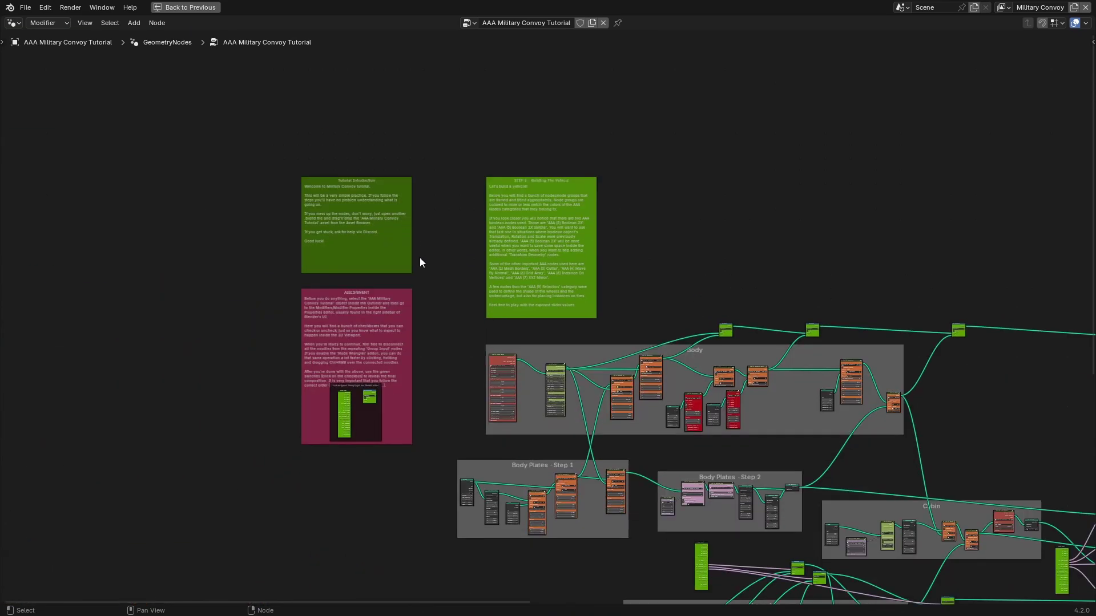
{"action": "scroll", "coordinate": [420, 258], "scroll_direction": "up", "scroll_amount": 7}
{"action": "middle_click_drag", "start_coordinate": [466, 292], "coordinate": [676, 349]}
{"action": "scroll", "coordinate": [570, 377], "scroll_direction": "up", "scroll_amount": 4}
{"action": "middle_click_drag", "start_coordinate": [549, 400], "coordinate": [606, 328]}
{"action": "scroll", "coordinate": [575, 337], "scroll_direction": "up", "scroll_amount": 5}
{"action": "scroll", "coordinate": [320, 360], "scroll_direction": "up", "scroll_amount": 1}
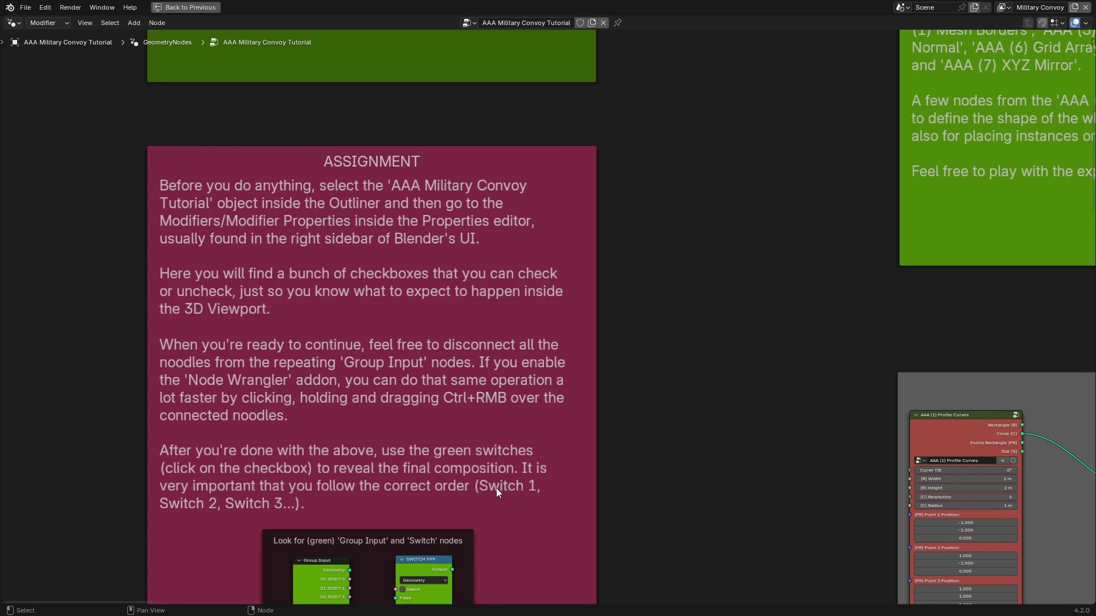
Step: Locate the SWITCH 0 node at the end of the Body switch chain and examine its Switch checkbox
{"action": "scroll", "coordinate": [495, 488], "scroll_direction": "down", "scroll_amount": 20}
{"action": "middle_click_drag", "start_coordinate": [800, 454], "coordinate": [260, 421]}
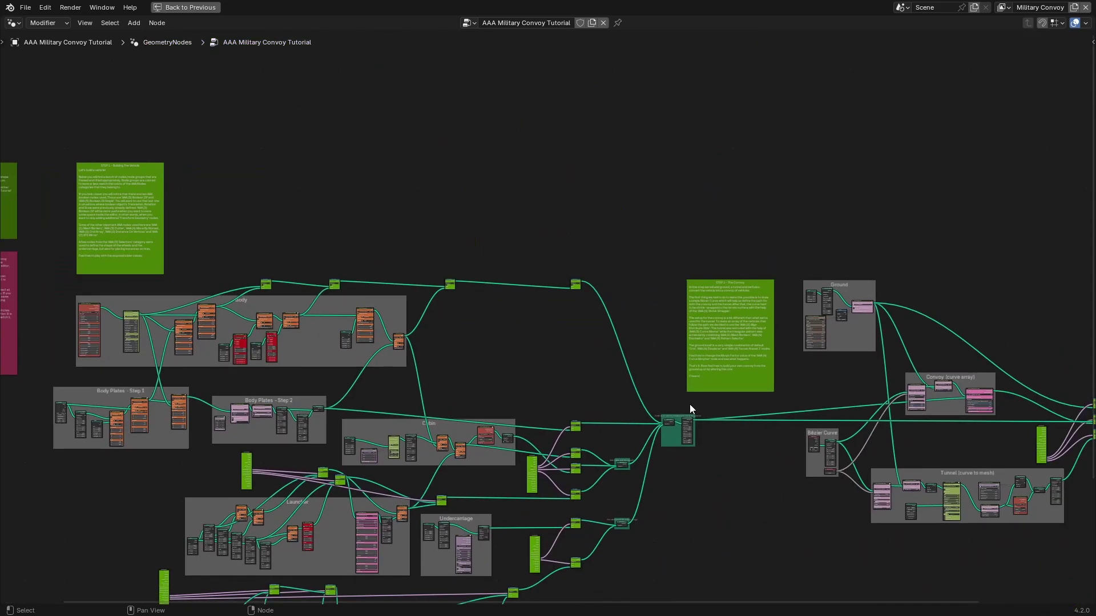
{"action": "middle_click_drag", "start_coordinate": [763, 363], "coordinate": [441, 344]}
{"action": "scroll", "coordinate": [483, 471], "scroll_direction": "up", "scroll_amount": 4}
{"action": "middle_click_drag", "start_coordinate": [390, 463], "coordinate": [522, 546]}
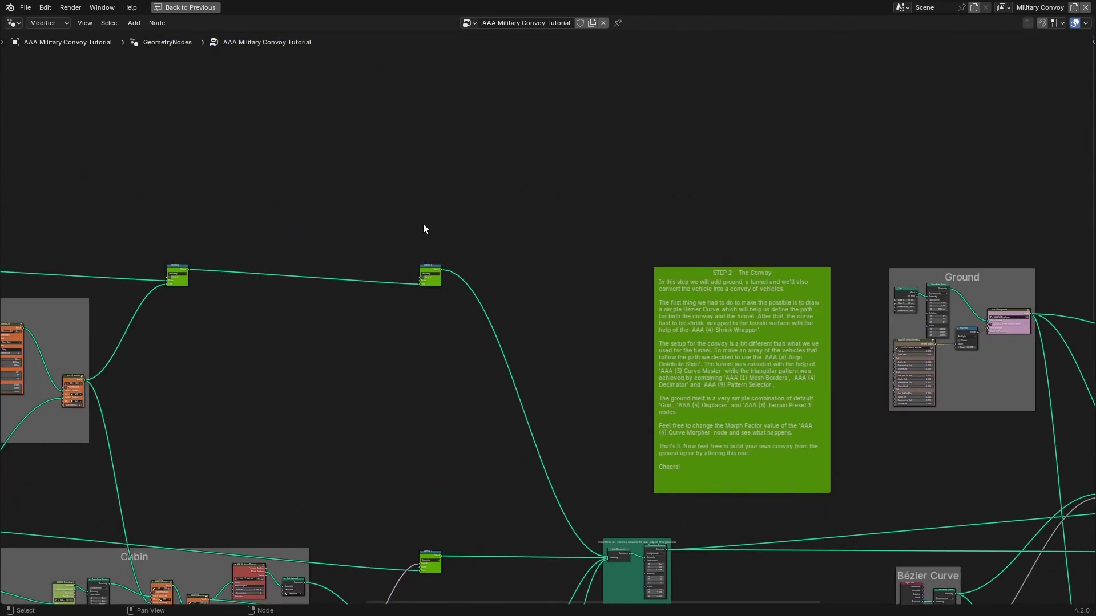
{"action": "scroll", "coordinate": [525, 391], "scroll_direction": "up", "scroll_amount": 17}
{"action": "middle_click_drag", "start_coordinate": [497, 247], "coordinate": [641, 290]}
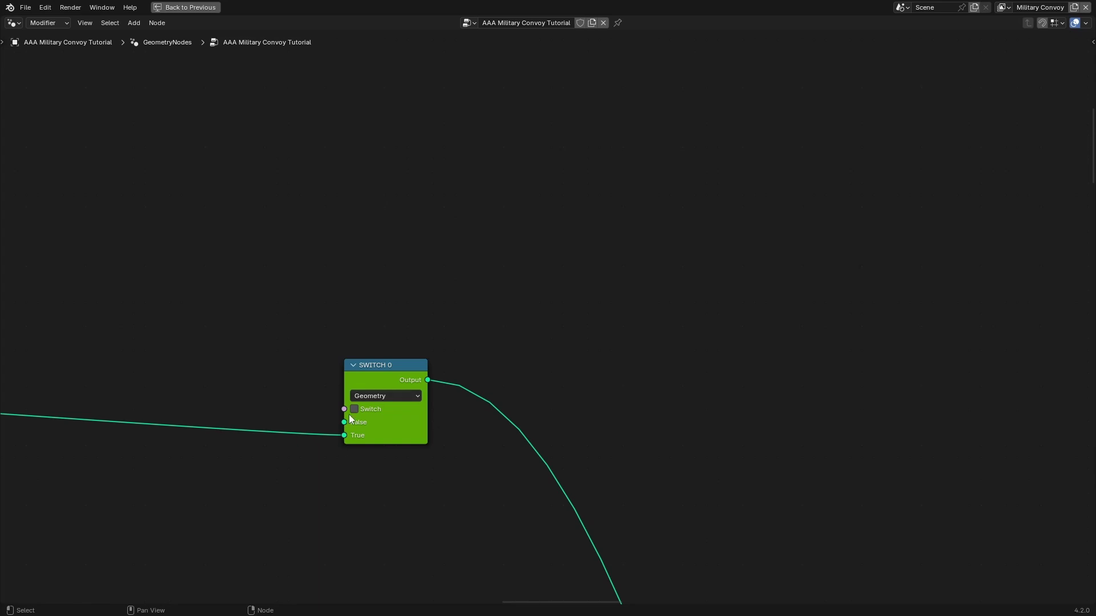
Step: Examine the whole node tree and the SWITCH 10 node between the Launcher and Undercarriage frames
{"action": "key", "text": "Home"}
{"action": "scroll", "coordinate": [507, 437], "scroll_direction": "up", "scroll_amount": 3}
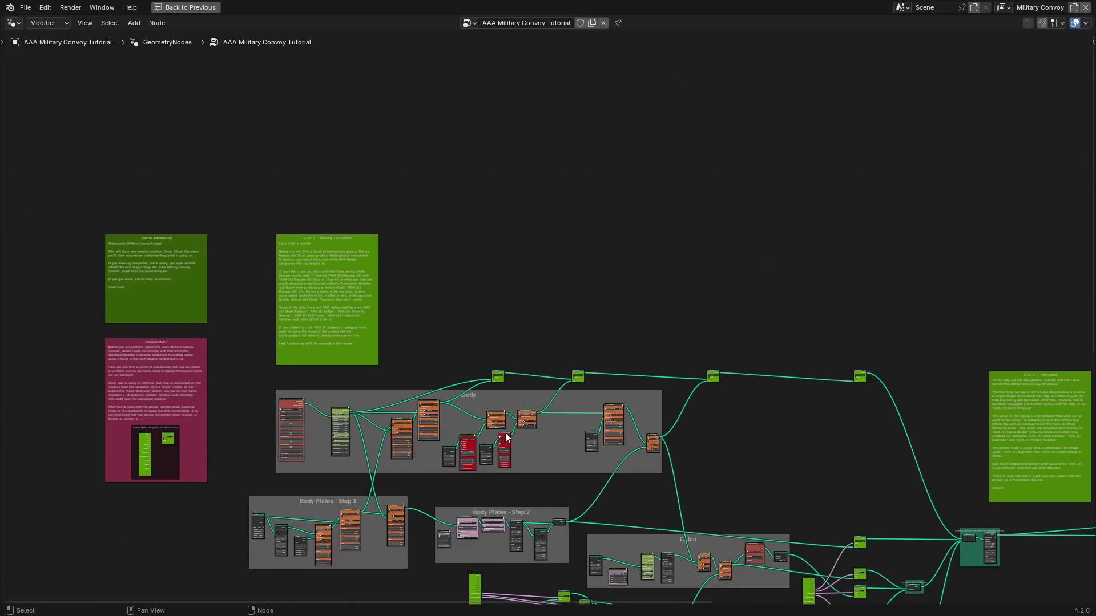
{"action": "scroll", "coordinate": [496, 411], "scroll_direction": "up", "scroll_amount": 1}
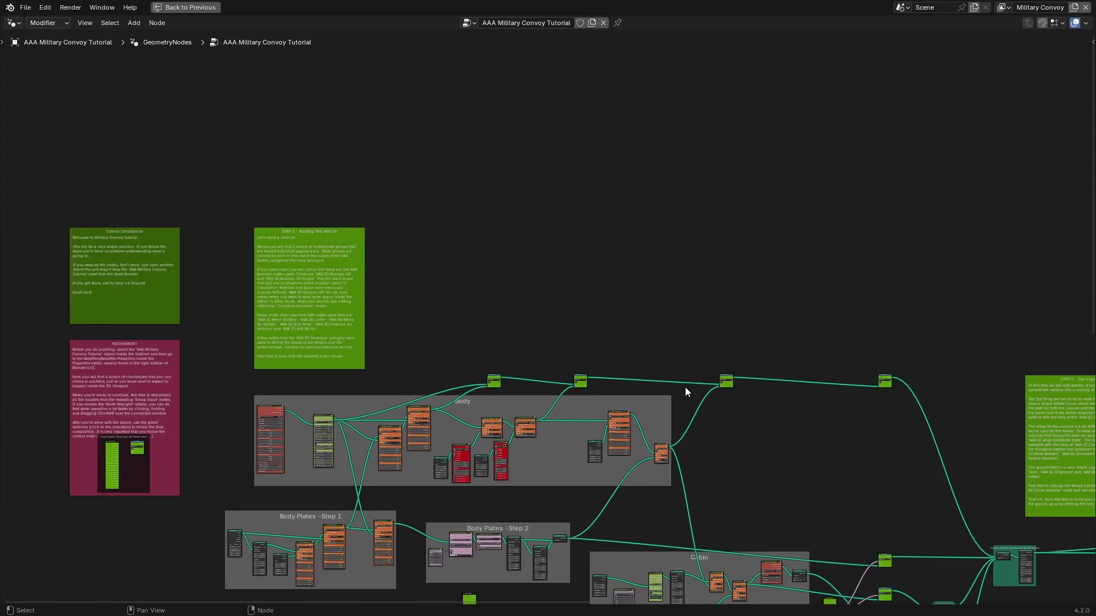
{"action": "middle_click_drag", "start_coordinate": [826, 485], "coordinate": [793, 328]}
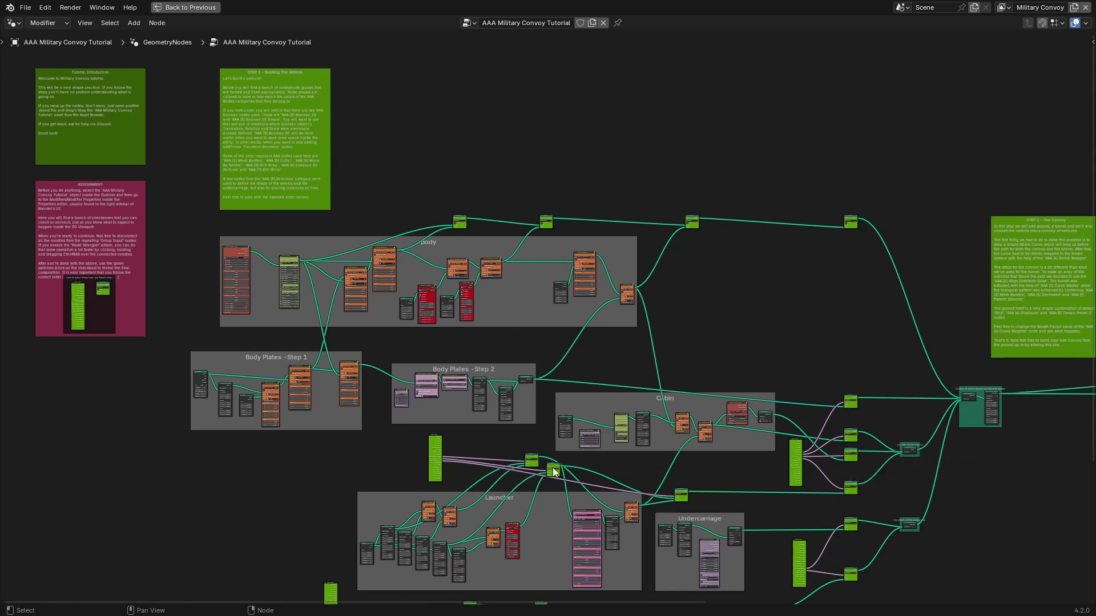
{"action": "scroll", "coordinate": [699, 505], "scroll_direction": "up", "scroll_amount": 4}
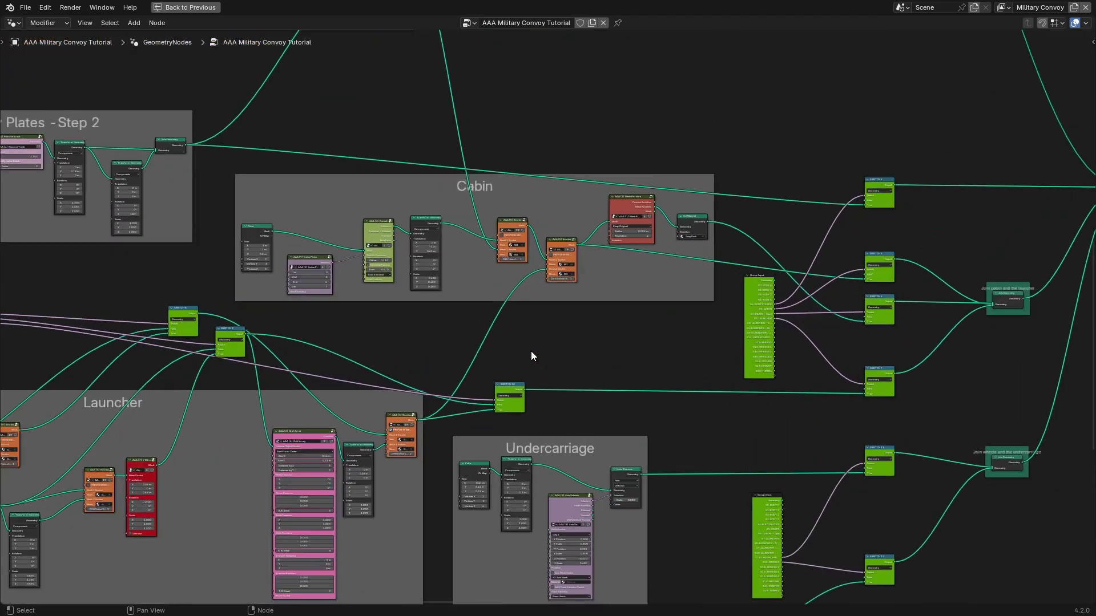
{"action": "scroll", "coordinate": [531, 357], "scroll_direction": "up", "scroll_amount": 6}
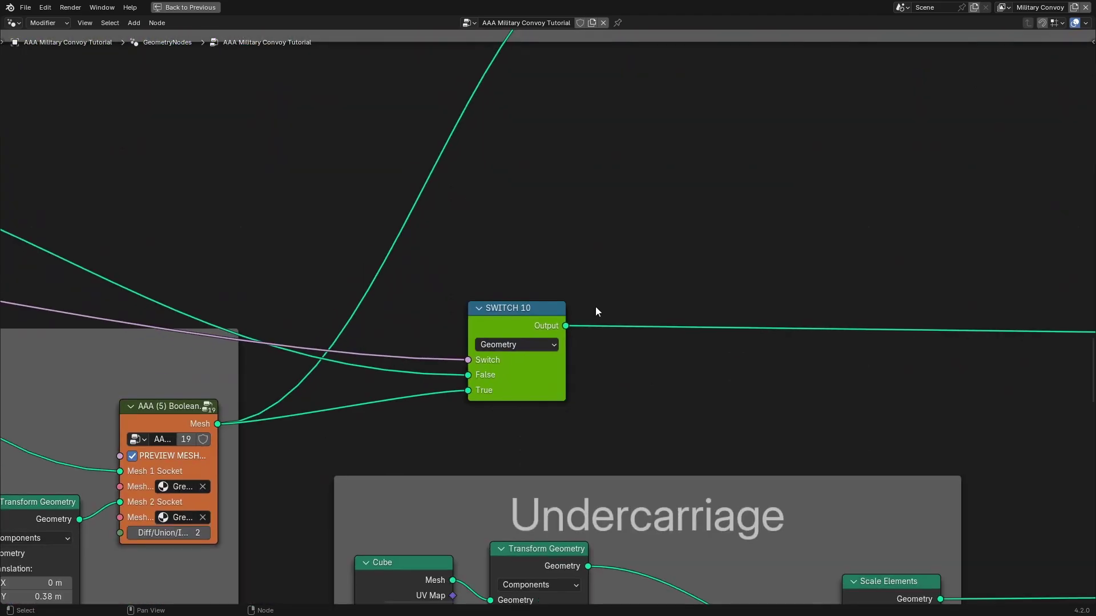
{"action": "scroll", "coordinate": [497, 360], "scroll_direction": "down", "scroll_amount": 7}
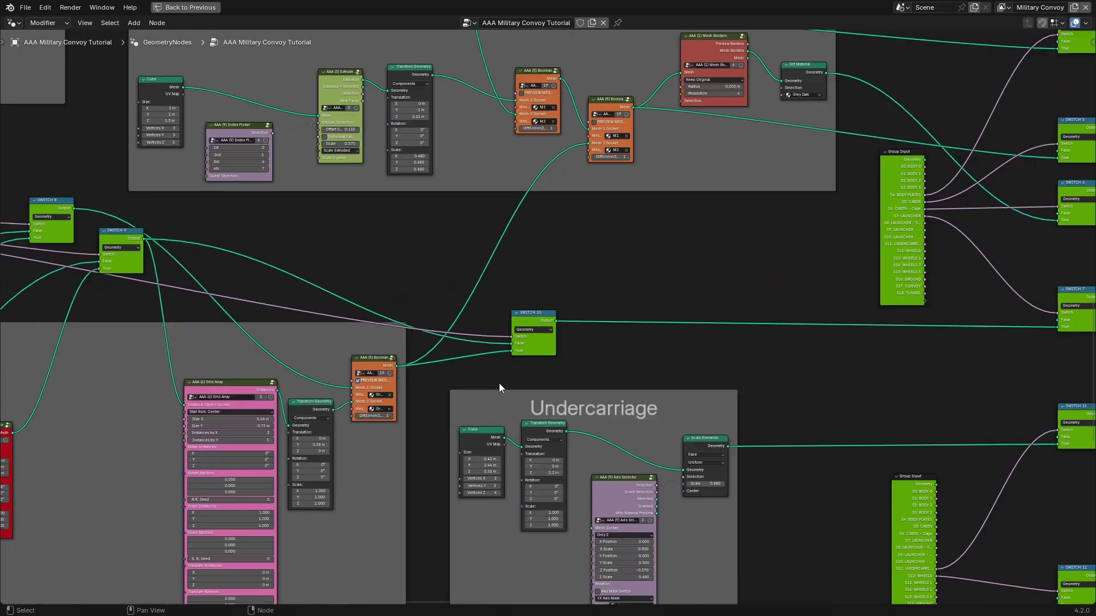
{"action": "scroll", "coordinate": [567, 400], "scroll_direction": "down", "scroll_amount": 4}
{"action": "middle_click_drag", "start_coordinate": [644, 377], "coordinate": [542, 412]}
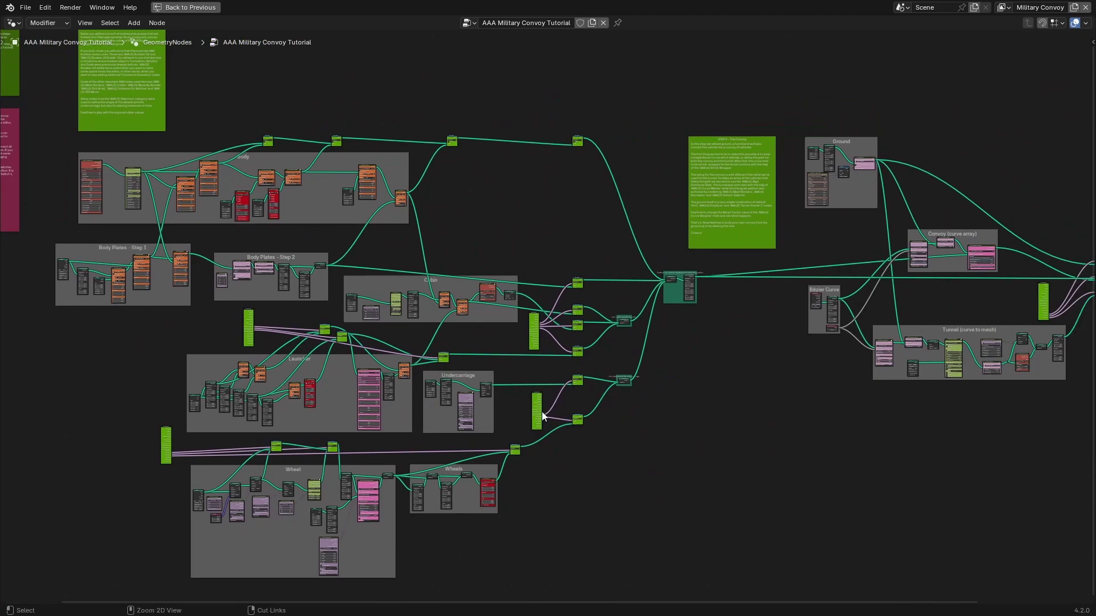
Step: Return to the full layout and turn off all the modifier's switches from S18: TUNNEL up to S0: BODY 0
{"action": "key", "text": "ctrl+space"}
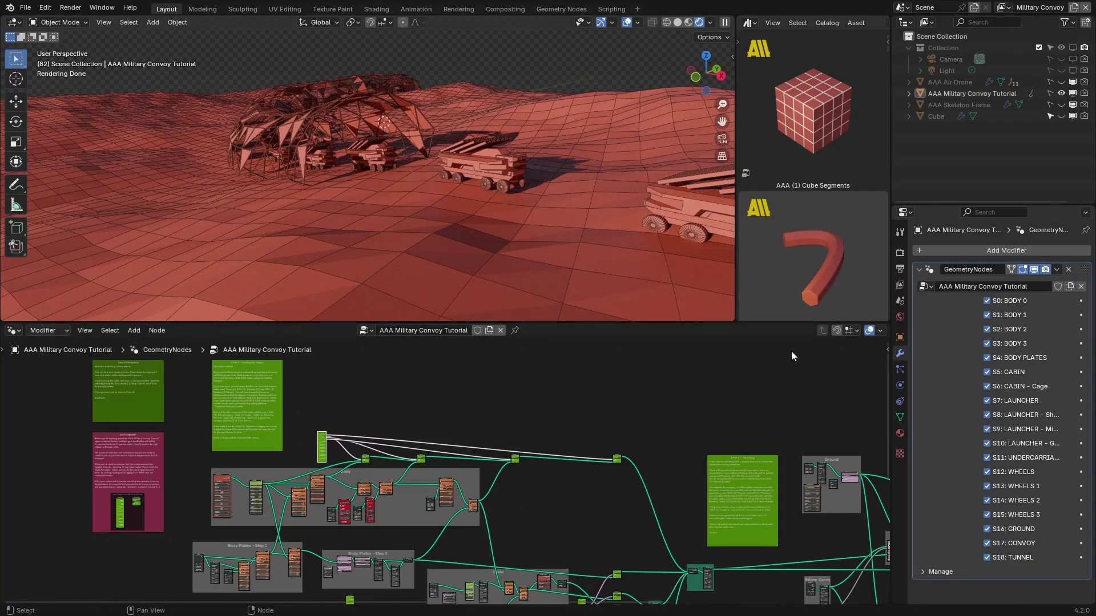
{"action": "middle_click_drag", "start_coordinate": [526, 232], "coordinate": [499, 241]}
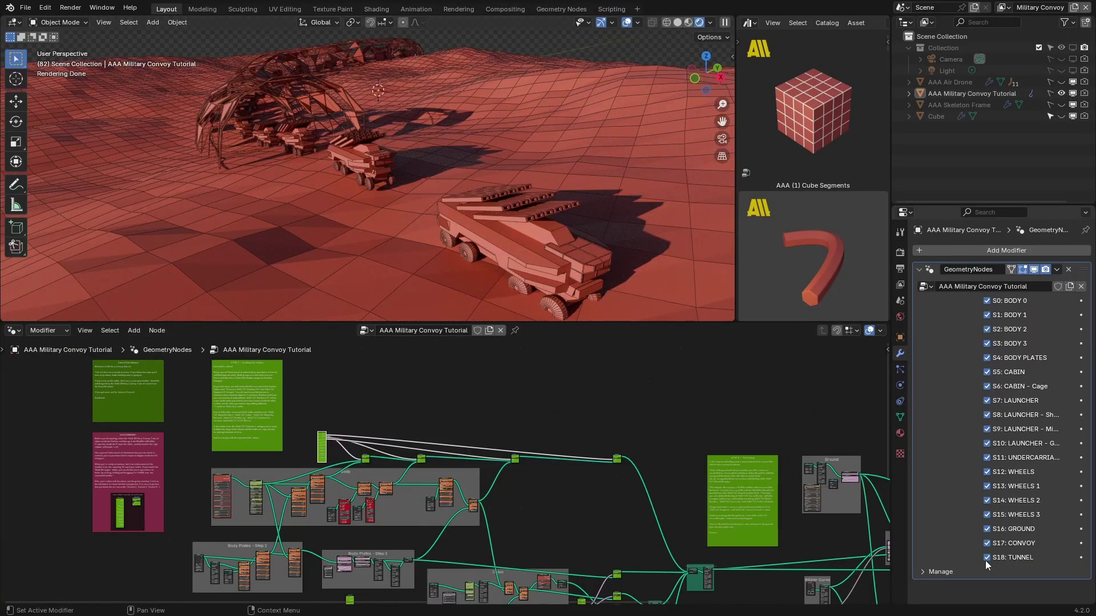
{"action": "left_click_drag", "start_coordinate": [988, 558], "coordinate": [987, 500]}
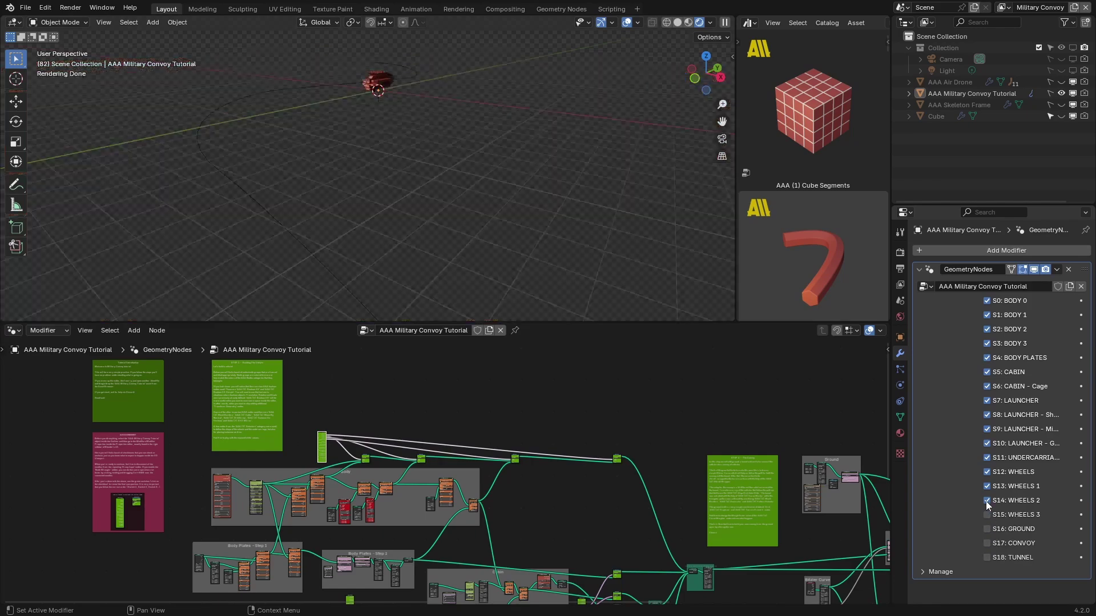
{"action": "middle_click_drag", "start_coordinate": [479, 251], "coordinate": [528, 146]}
{"action": "left_click_drag", "start_coordinate": [987, 486], "coordinate": [987, 315]}
{"action": "middle_click_drag", "start_coordinate": [394, 166], "coordinate": [420, 212]}
{"action": "left_click", "coordinate": [986, 301]}
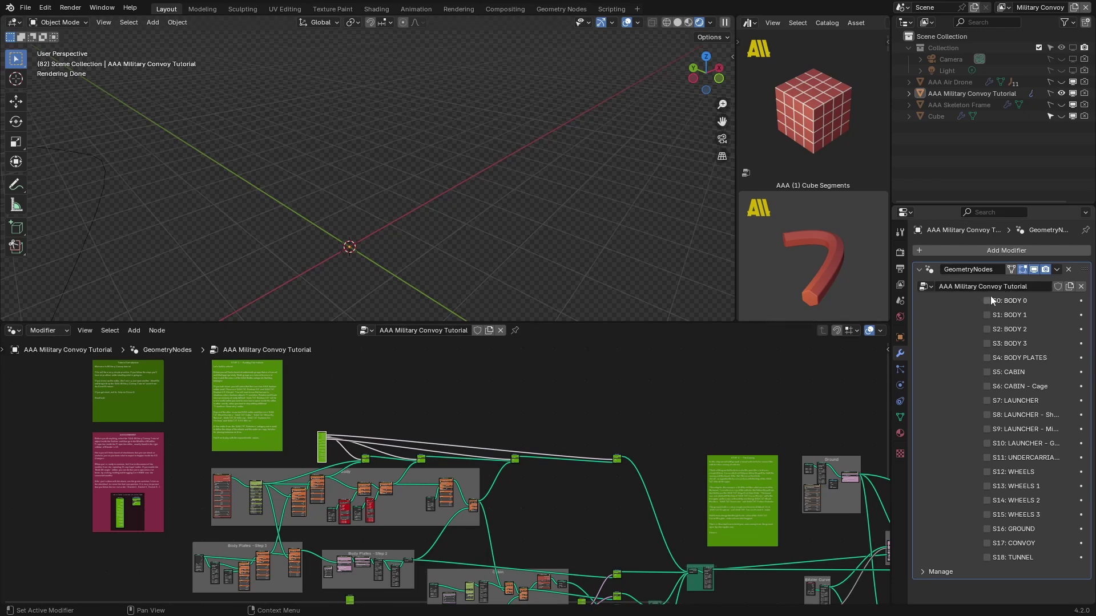
Step: Turn all the modifier's switches back on from S0: BODY 0 to S18: TUNNEL to rebuild the convoy scene
{"action": "left_click_drag", "start_coordinate": [987, 300], "coordinate": [987, 543]}
{"action": "left_click", "coordinate": [988, 357]}
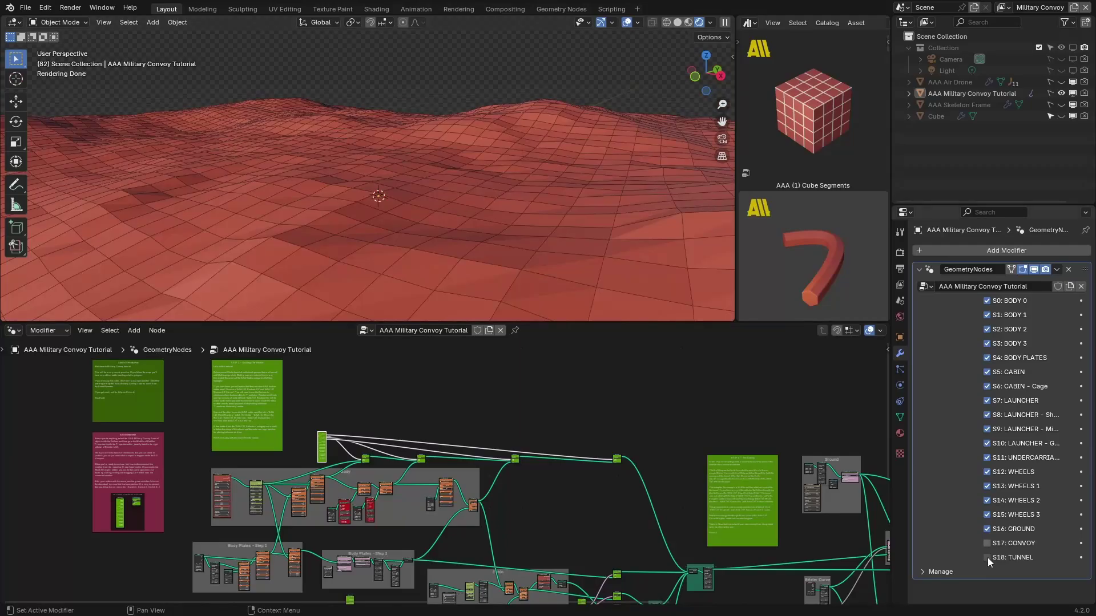
{"action": "middle_click_drag", "start_coordinate": [515, 145], "coordinate": [514, 97], "text": "ctrl"}
{"action": "left_click", "coordinate": [986, 557]}
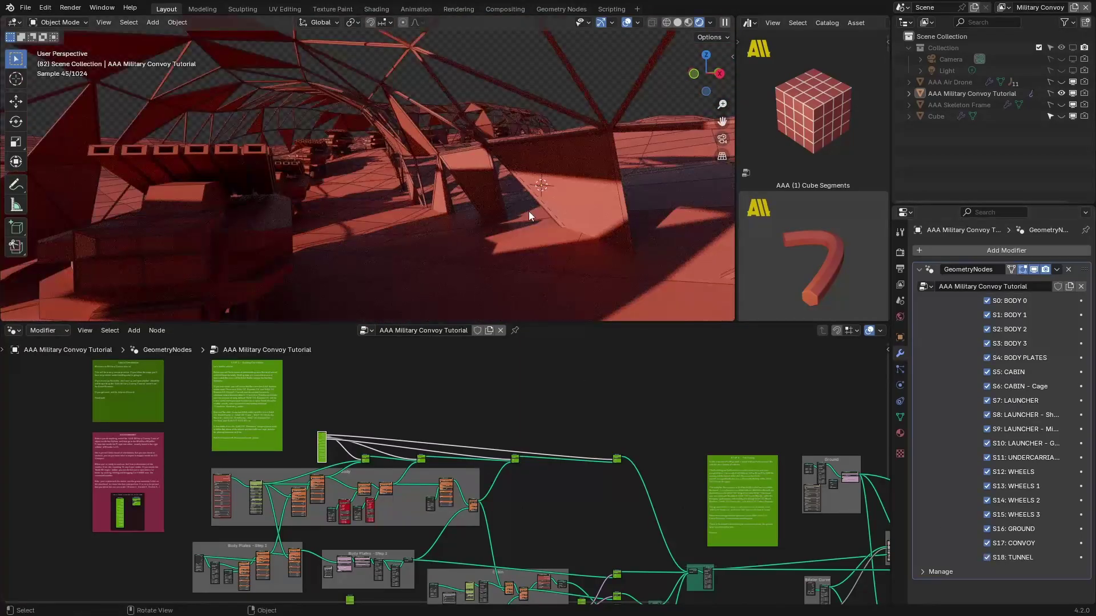